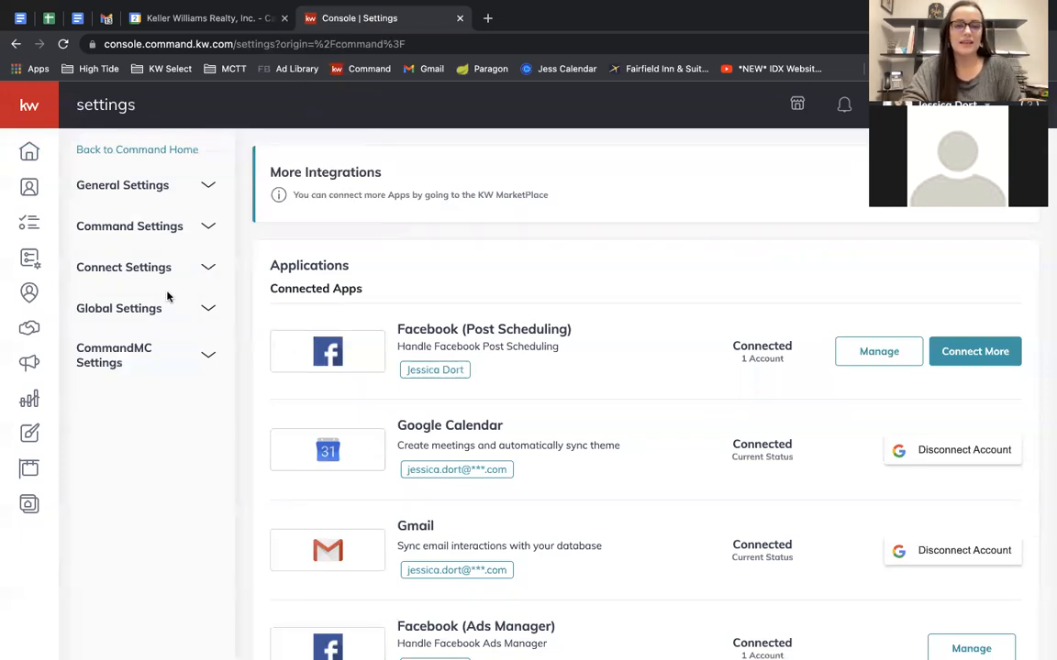
Expand Connect Settings in the sidebar and open the Marketing Profile settings page.
left_click(122, 268)
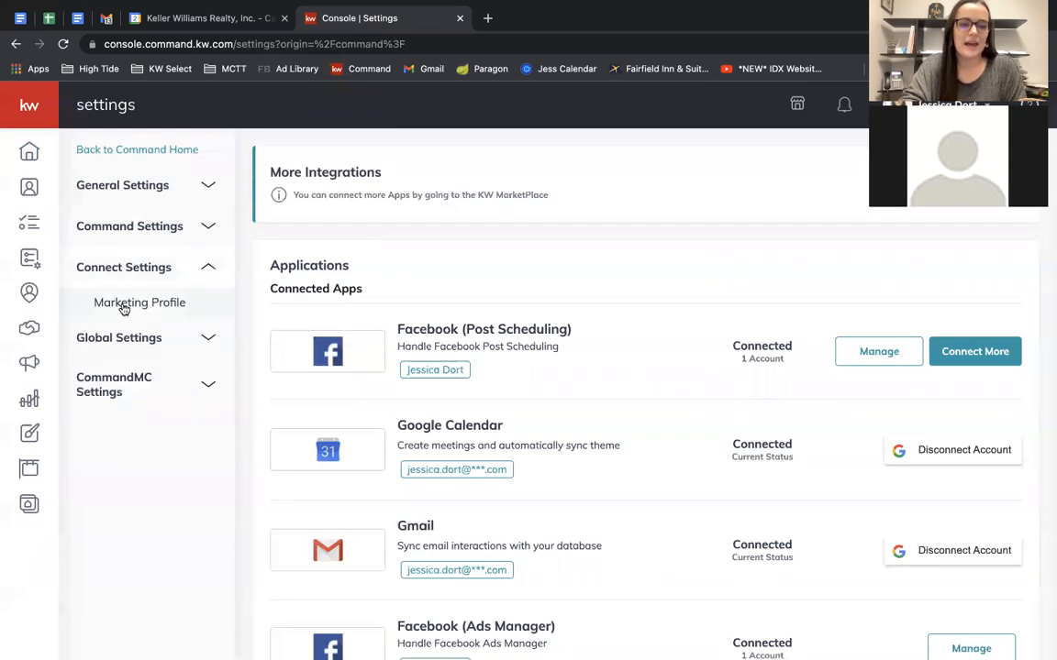
left_click(123, 308)
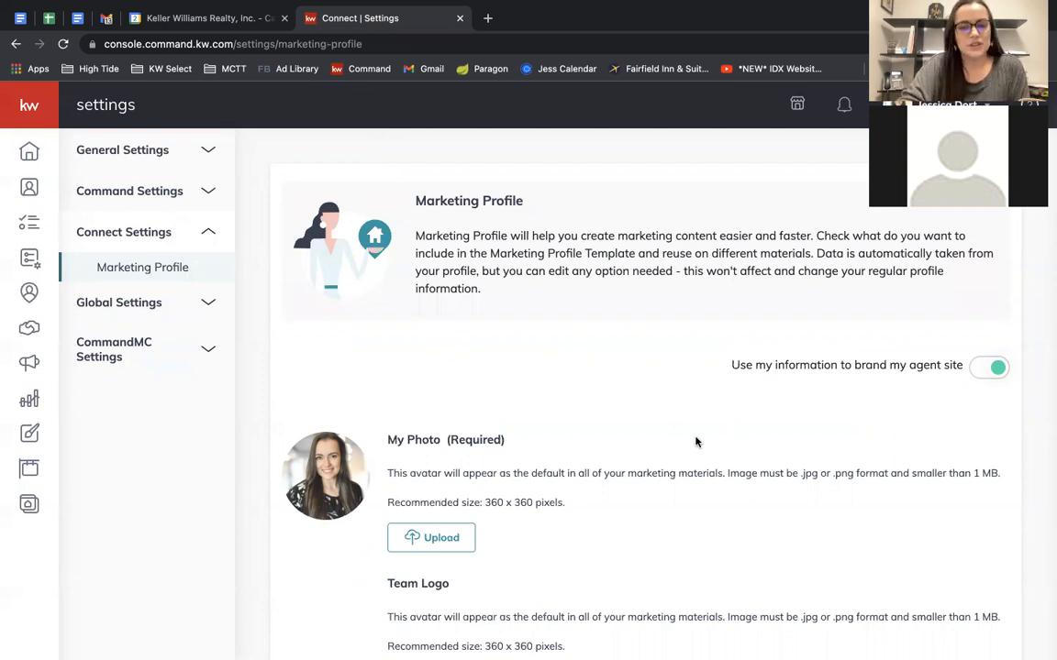
Review the My Details, Bio, Brokerage, Compliance and Social fields of the Marketing Profile.
scroll(695, 442, "down", 2)
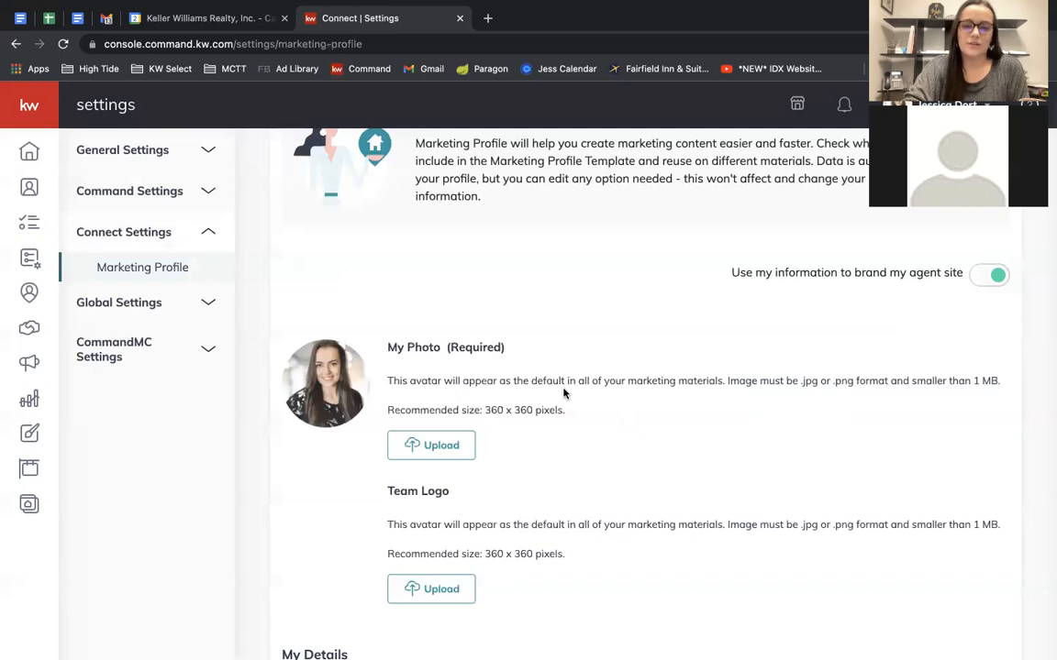
scroll(563, 394, "down", 8)
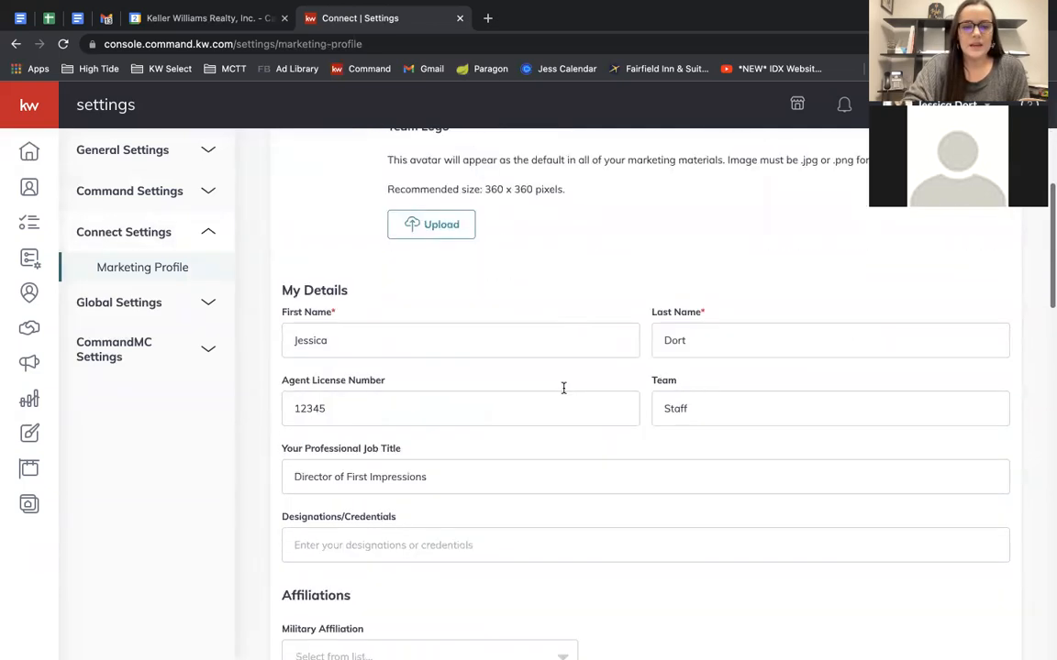
scroll(563, 394, "down", 1)
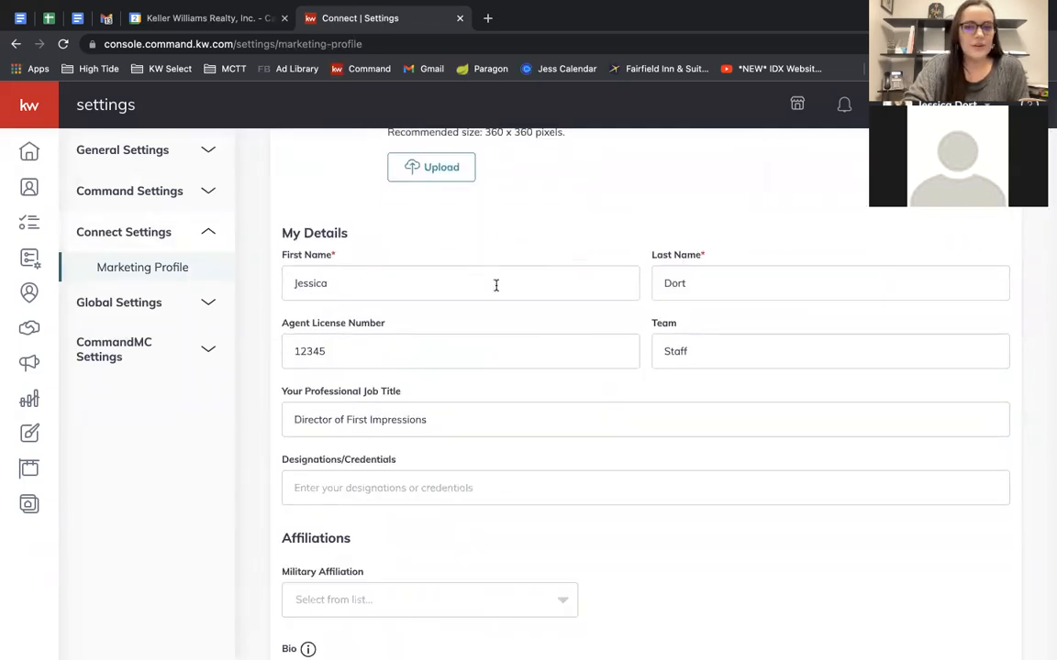
scroll(446, 321, "down", 2)
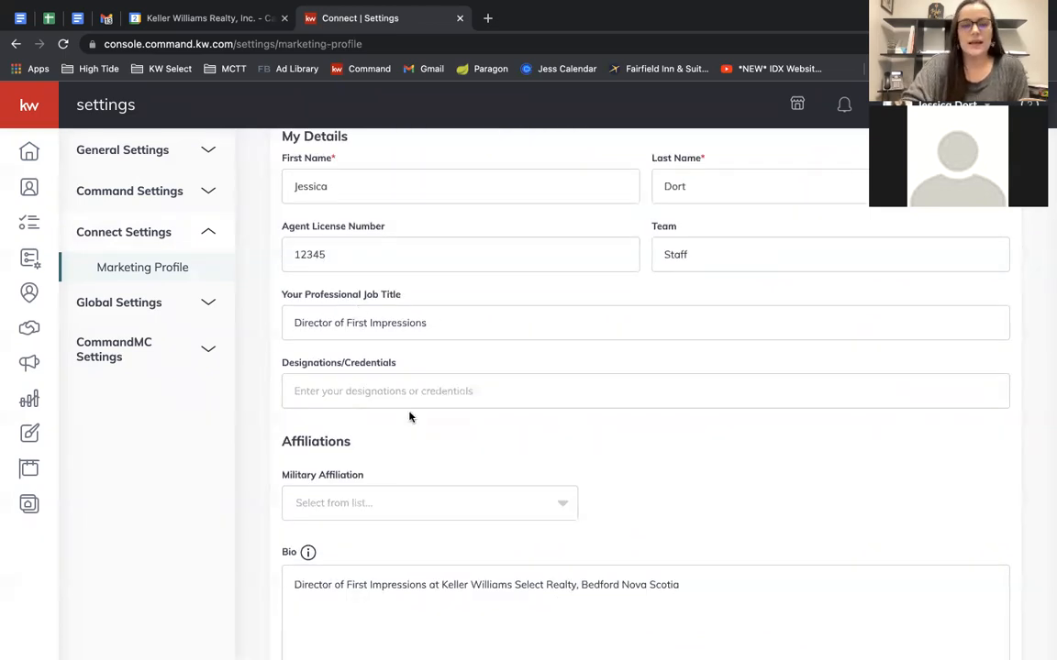
scroll(408, 416, "down", 4)
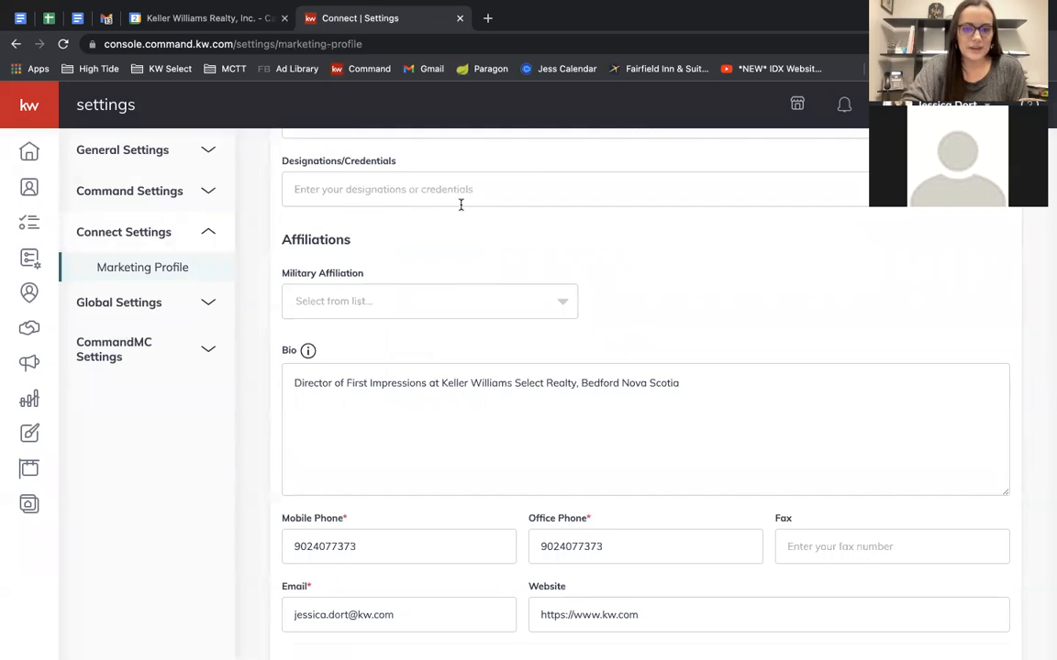
scroll(548, 340, "down", 2)
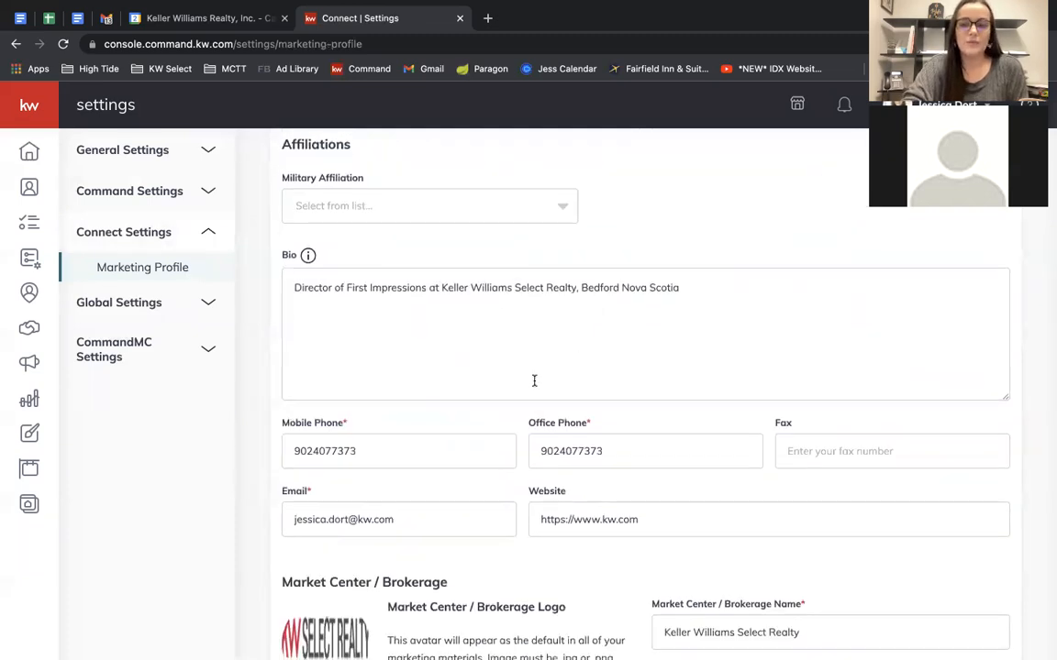
scroll(712, 378, "down", 3)
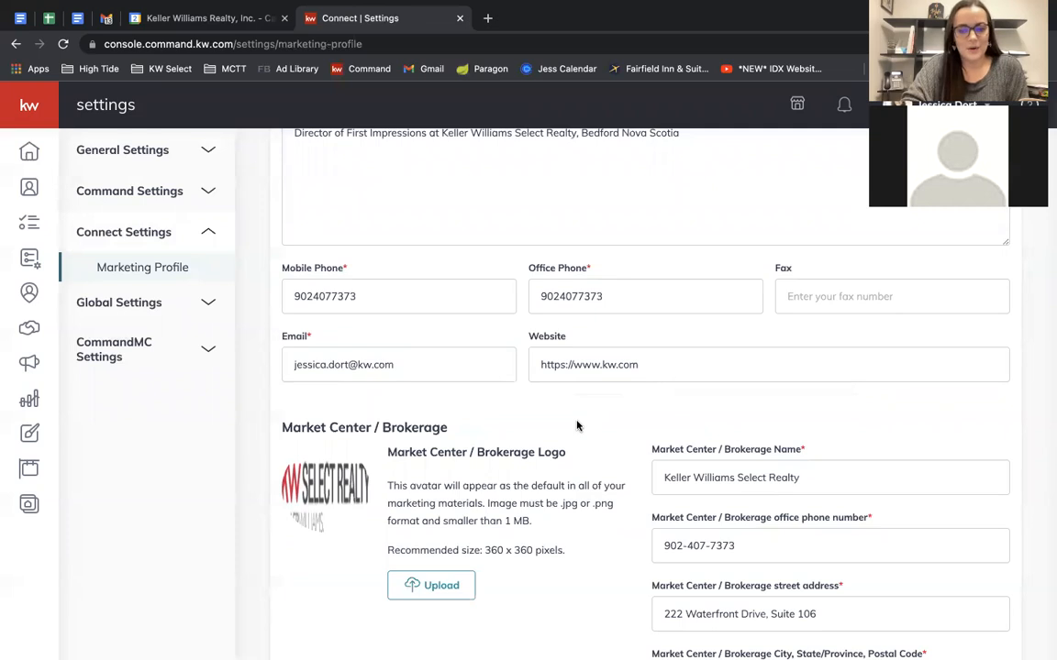
scroll(577, 426, "down", 4)
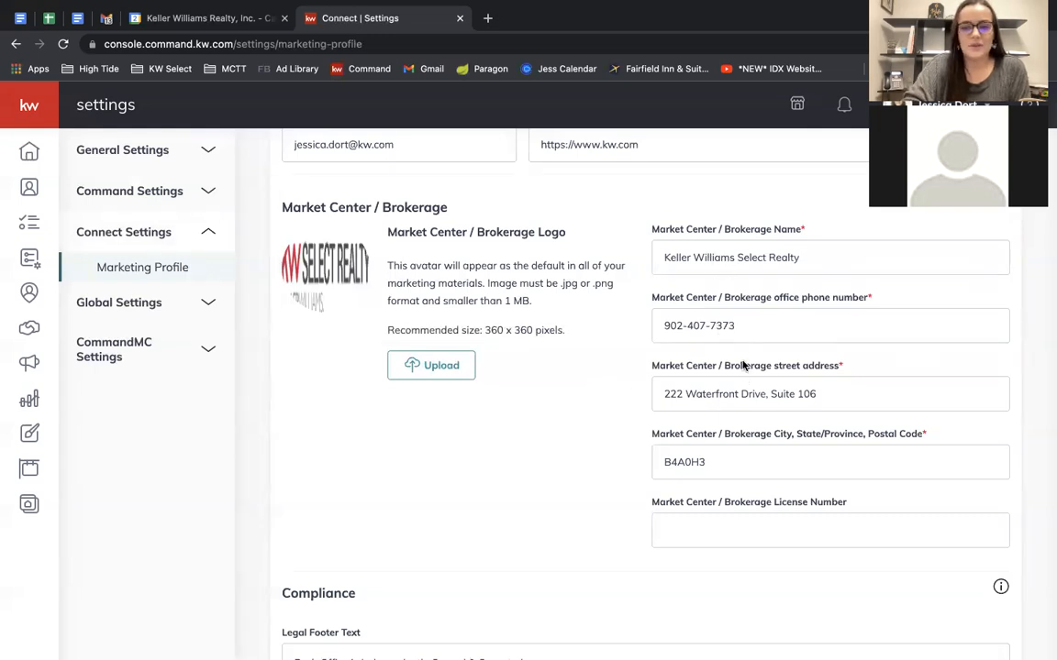
scroll(567, 461, "down", 5)
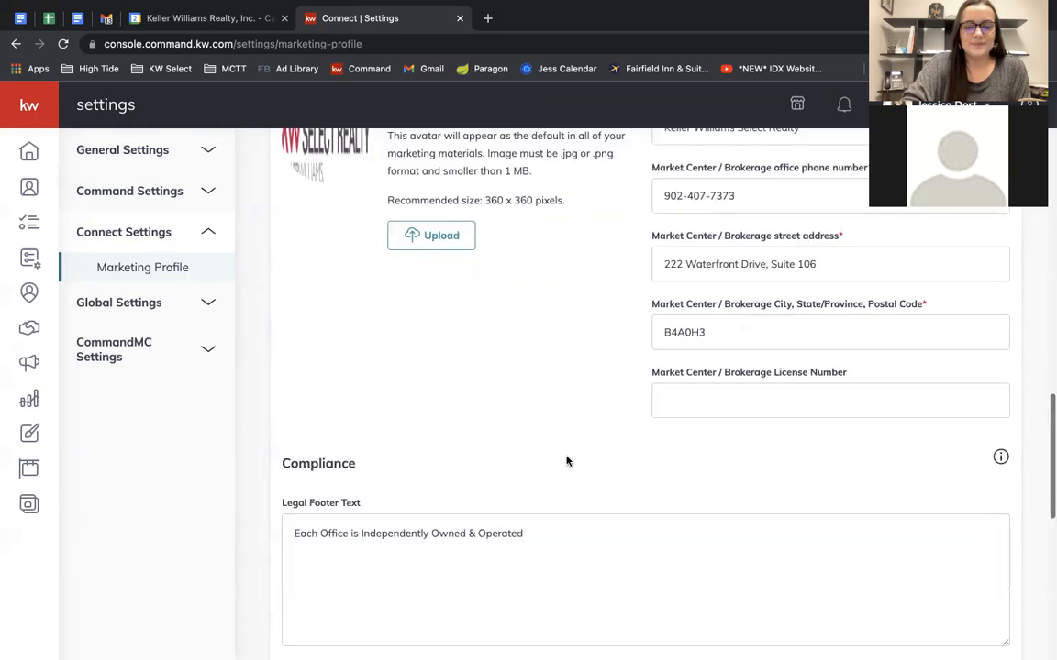
scroll(567, 461, "down", 4)
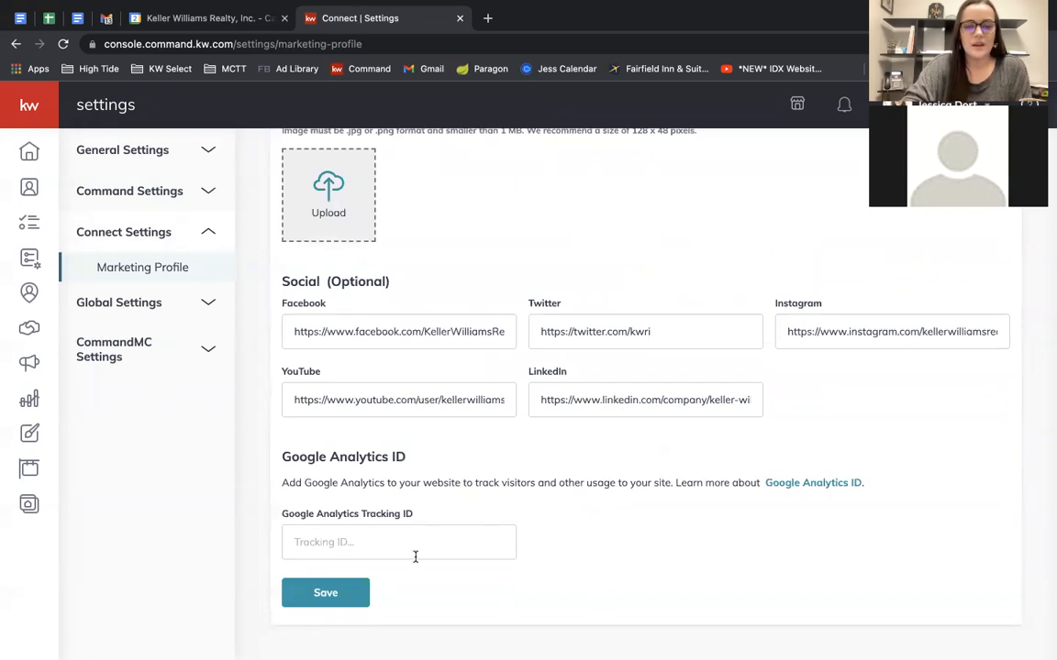
Save the Marketing Profile without making changes.
scroll(504, 587, "up", 4)
scroll(505, 587, "down", 2)
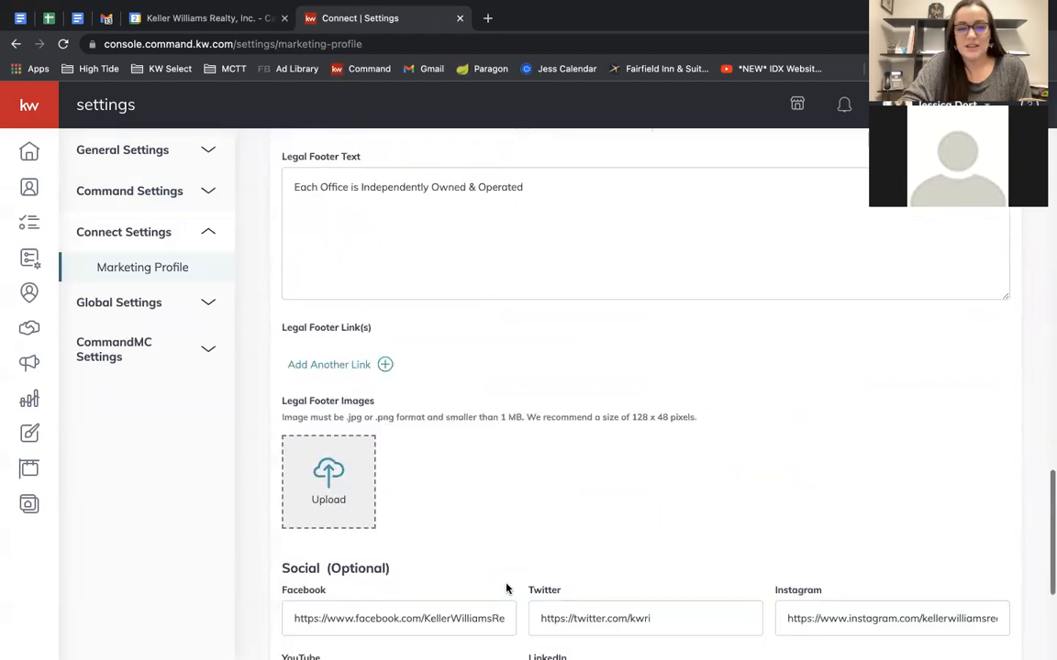
scroll(506, 588, "up", 5)
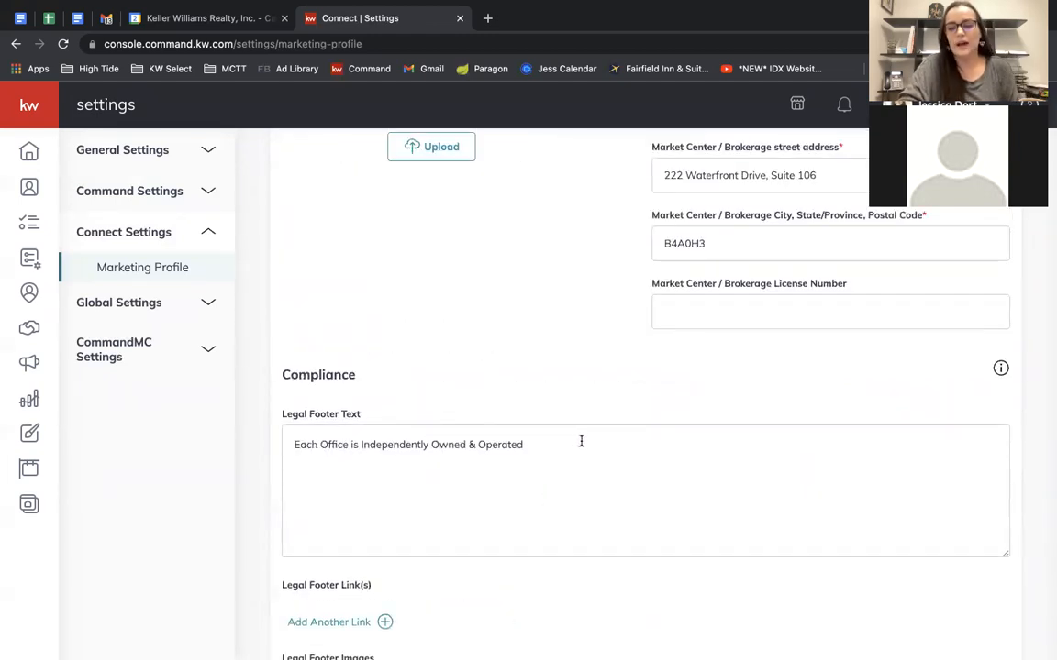
scroll(580, 441, "down", 2)
scroll(580, 441, "up", 1)
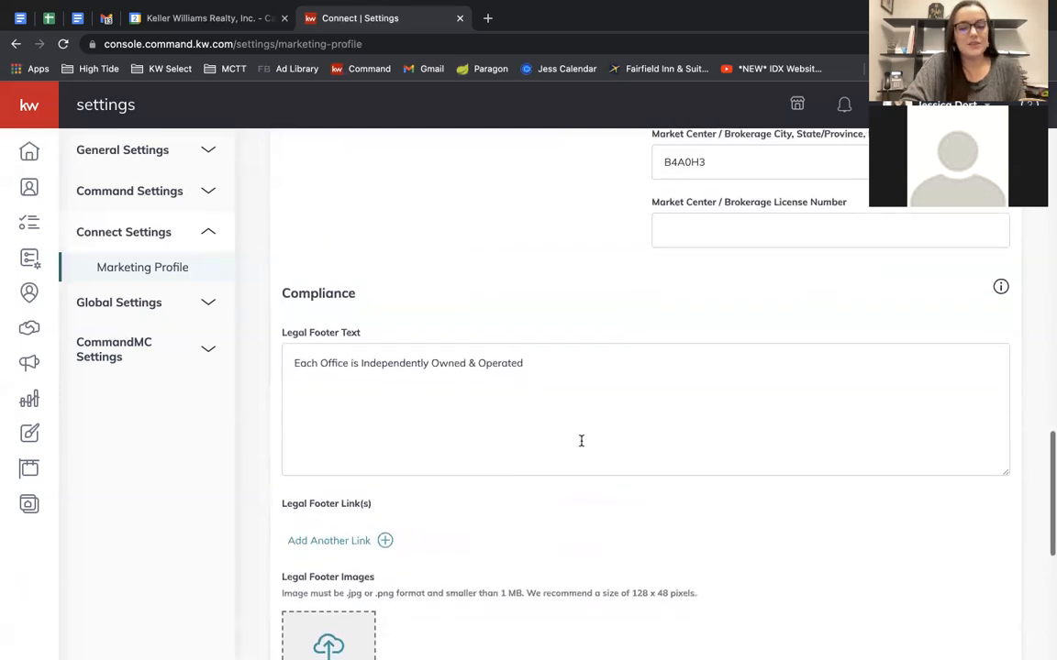
scroll(581, 441, "down", 1)
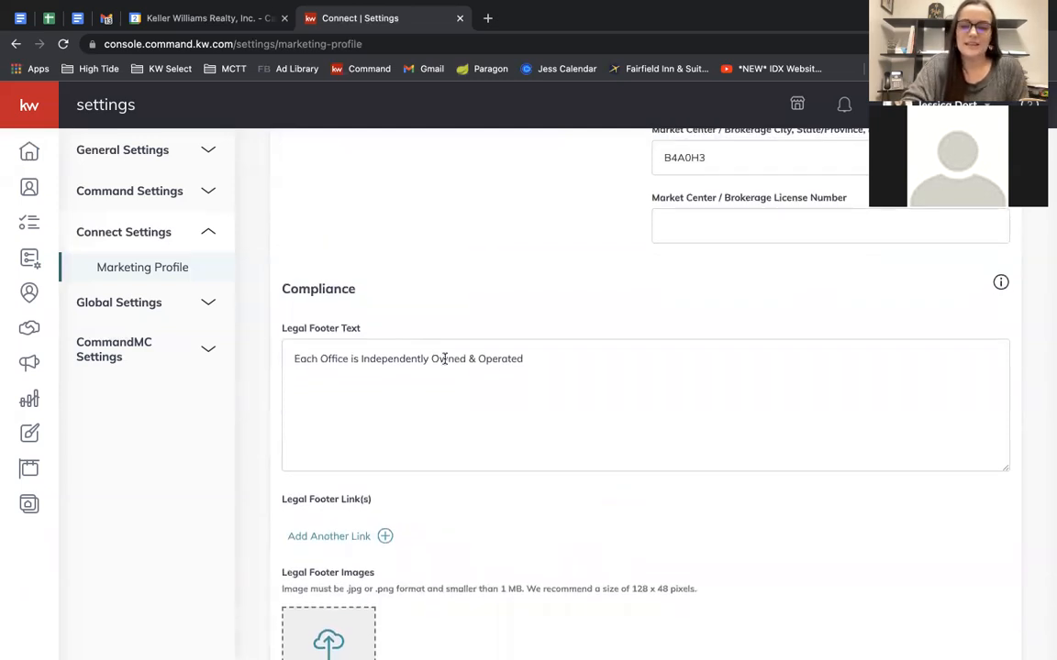
scroll(575, 369, "down", 3)
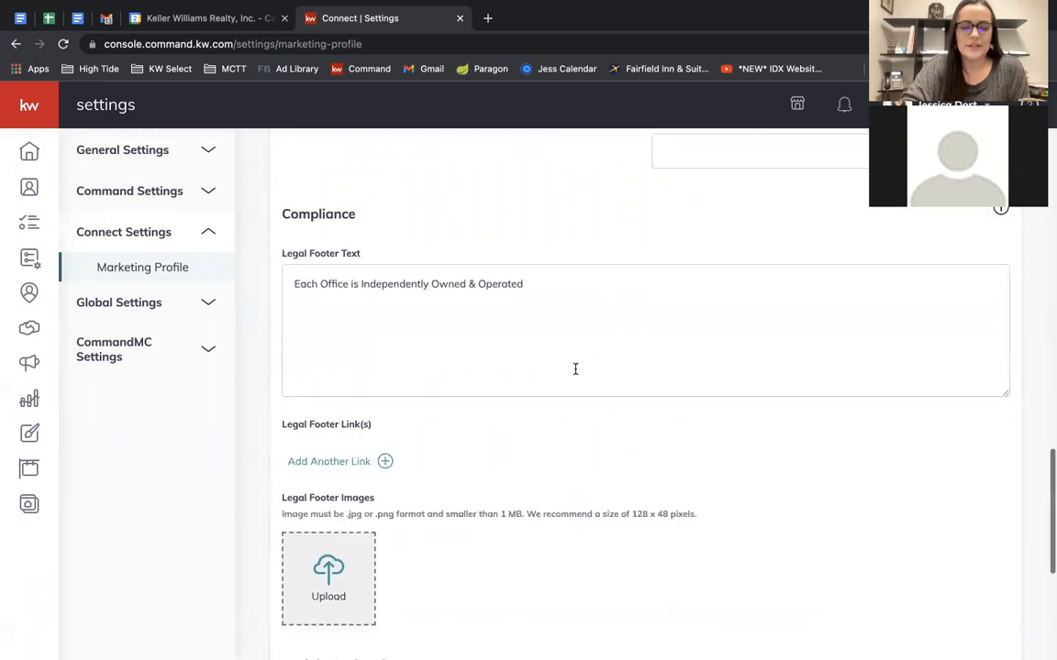
scroll(602, 377, "down", 5)
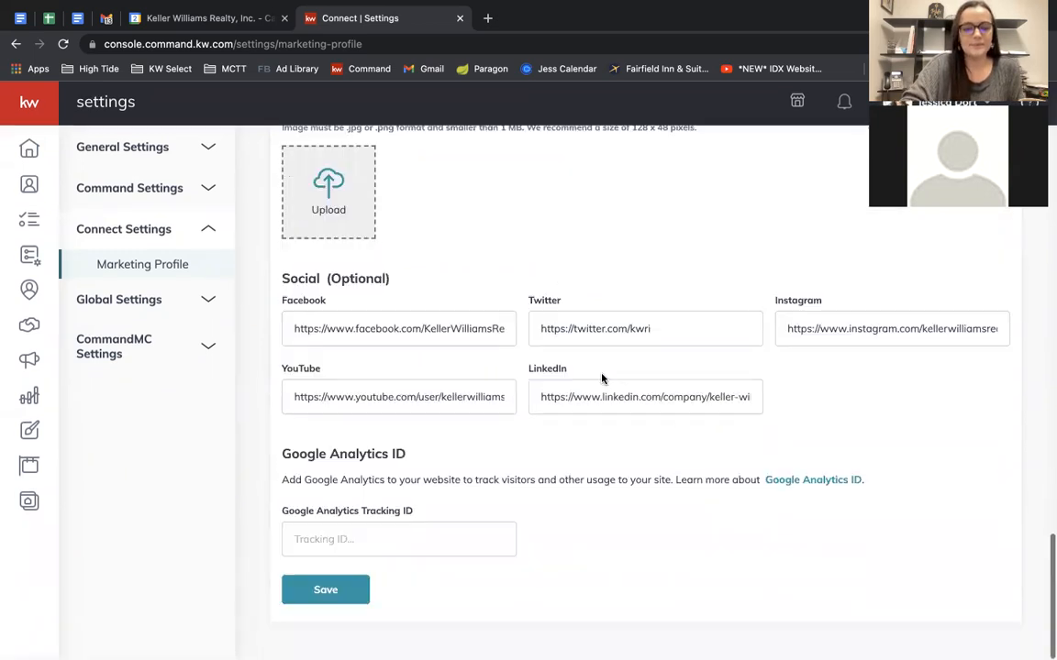
left_click(306, 592)
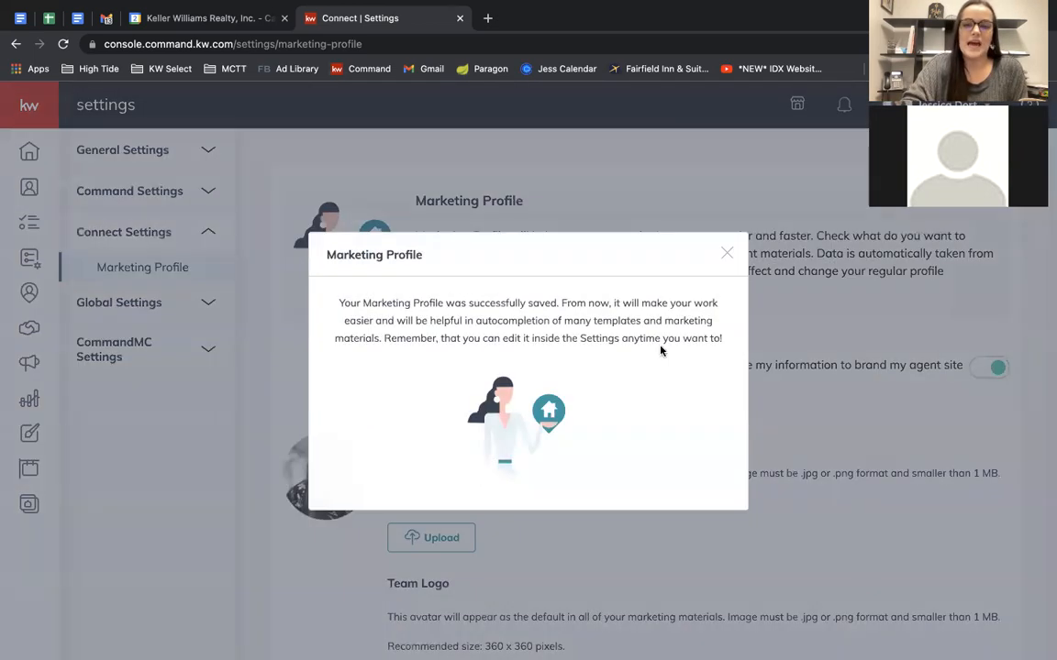
Dismiss the saved confirmation and switch off 'Use my information to brand my agent site'.
left_click(726, 250)
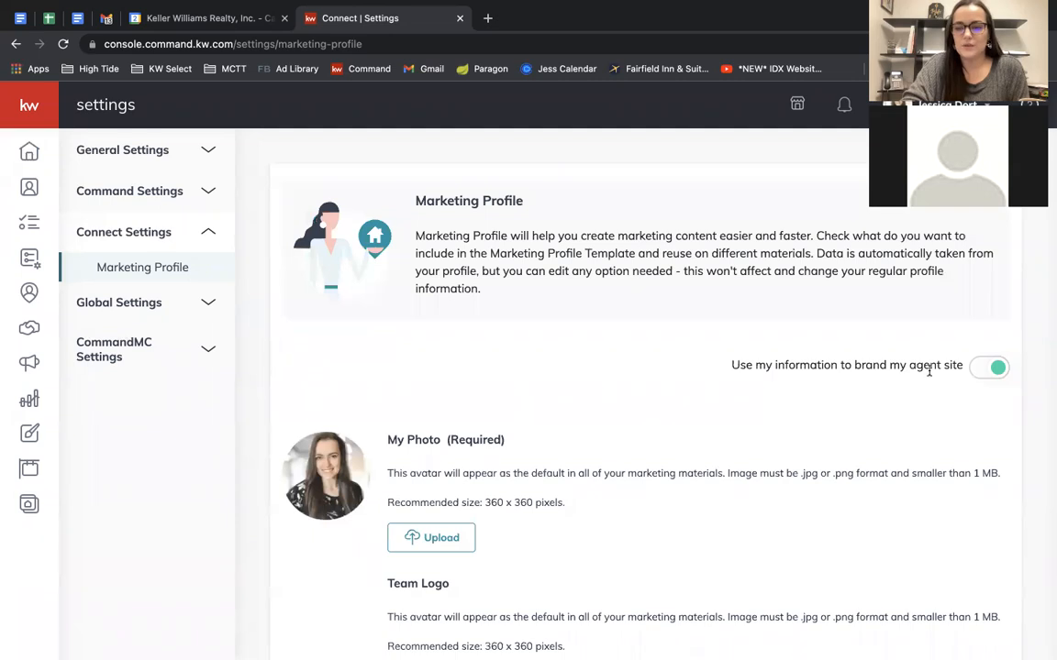
left_click(994, 371)
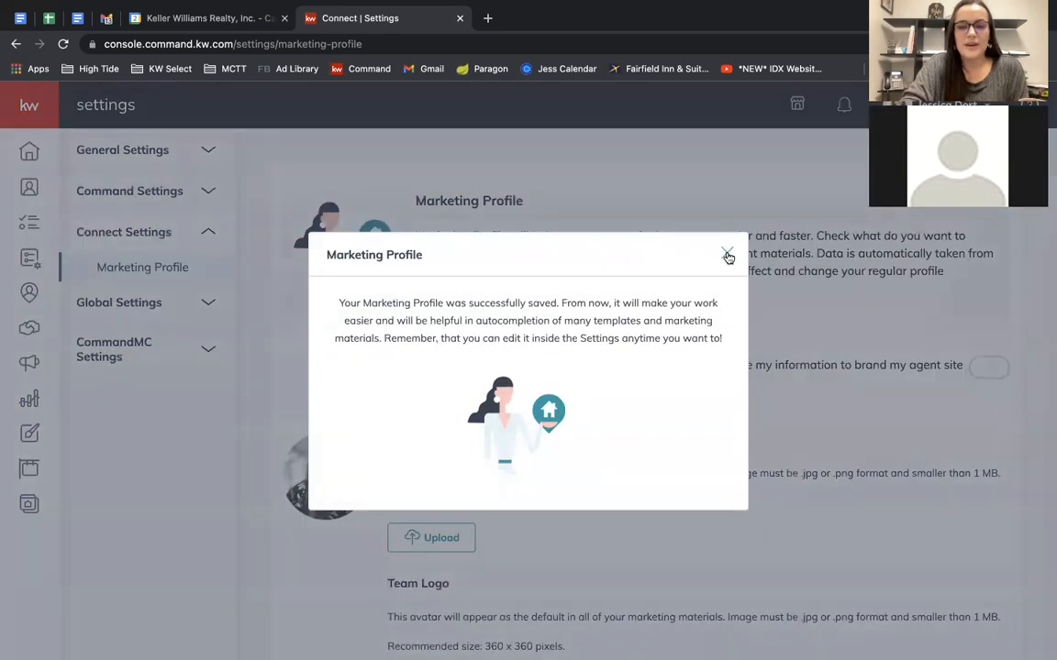
left_click(726, 252)
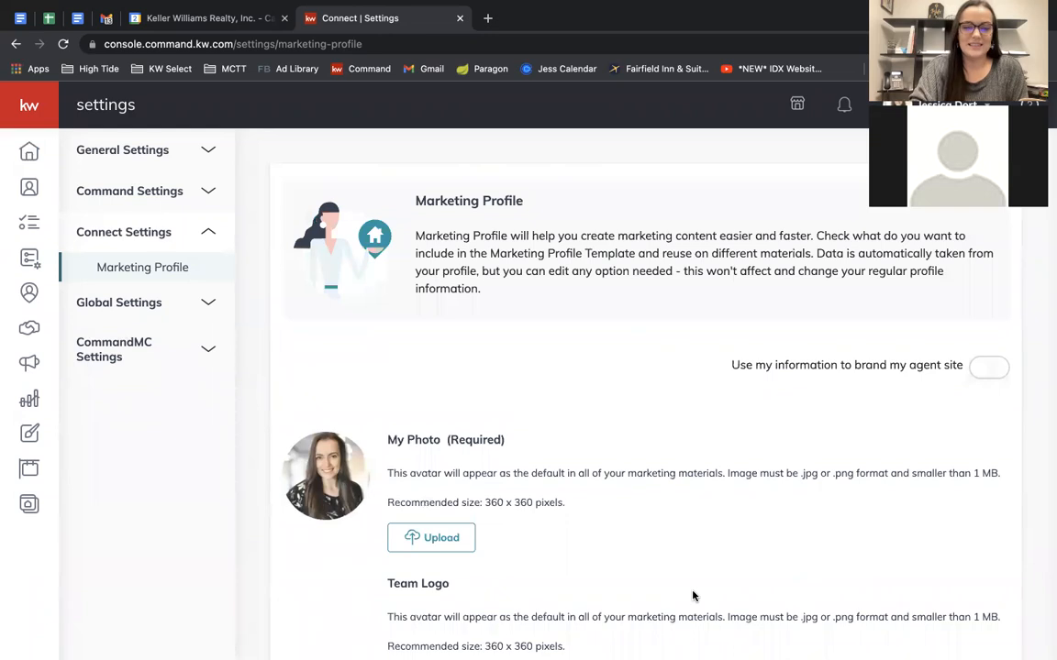
Turn agent-site branding back on, acknowledge the compliance reminder, and return to the home dashboard.
left_click(985, 369)
left_click(569, 529)
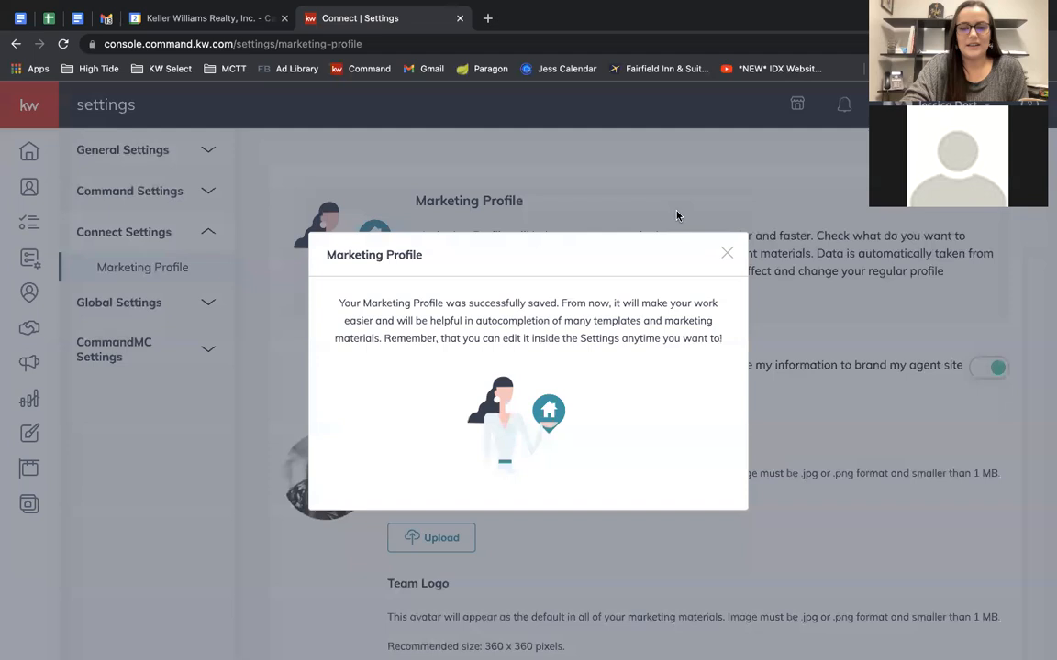
left_click(727, 255)
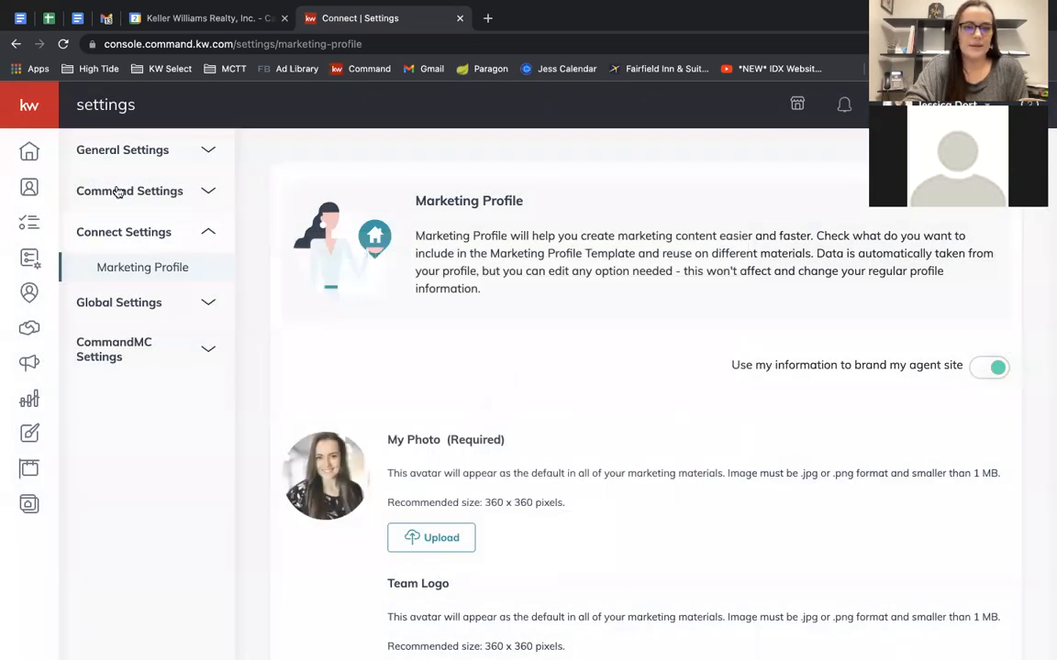
left_click(48, 147)
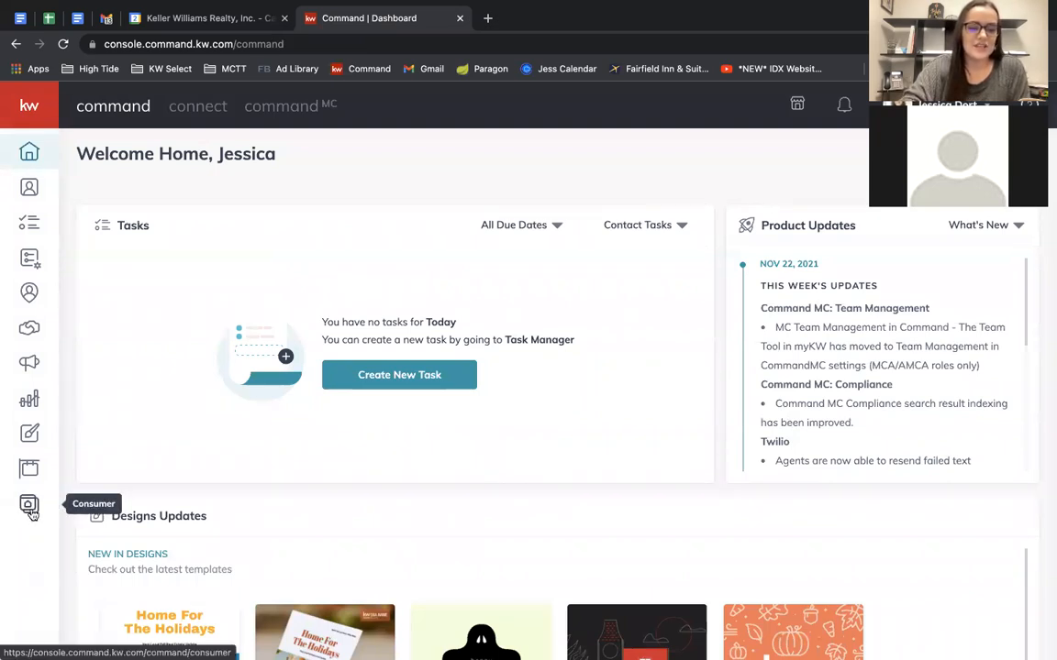
Expand the sidebar and open Consumer to list the contactus, aboutme and aboutus agent site pages.
left_click(23, 103)
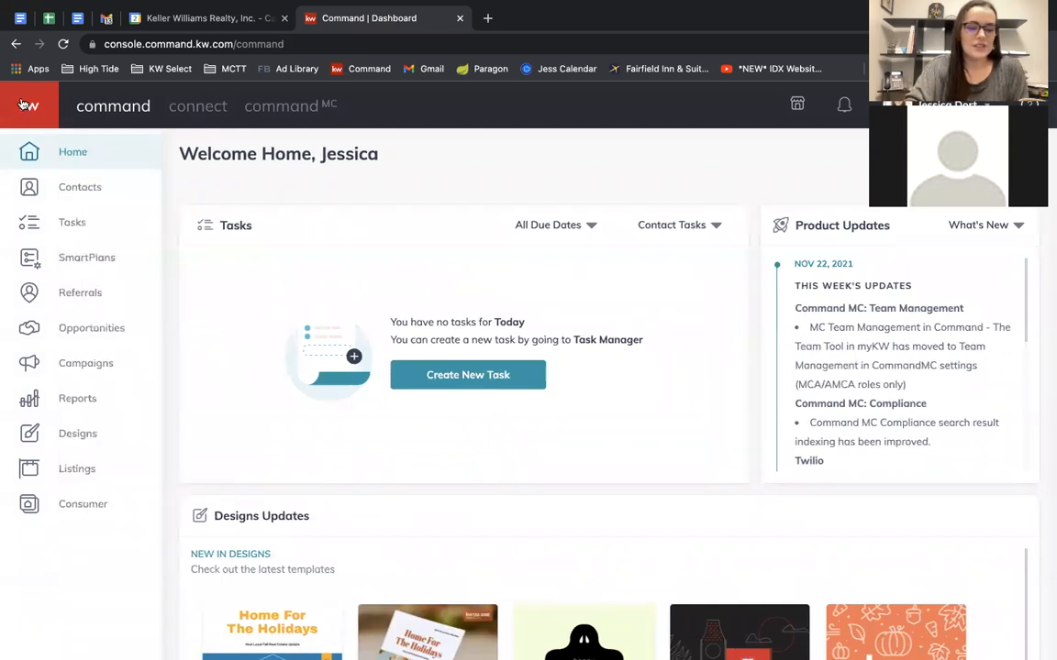
left_click(74, 510)
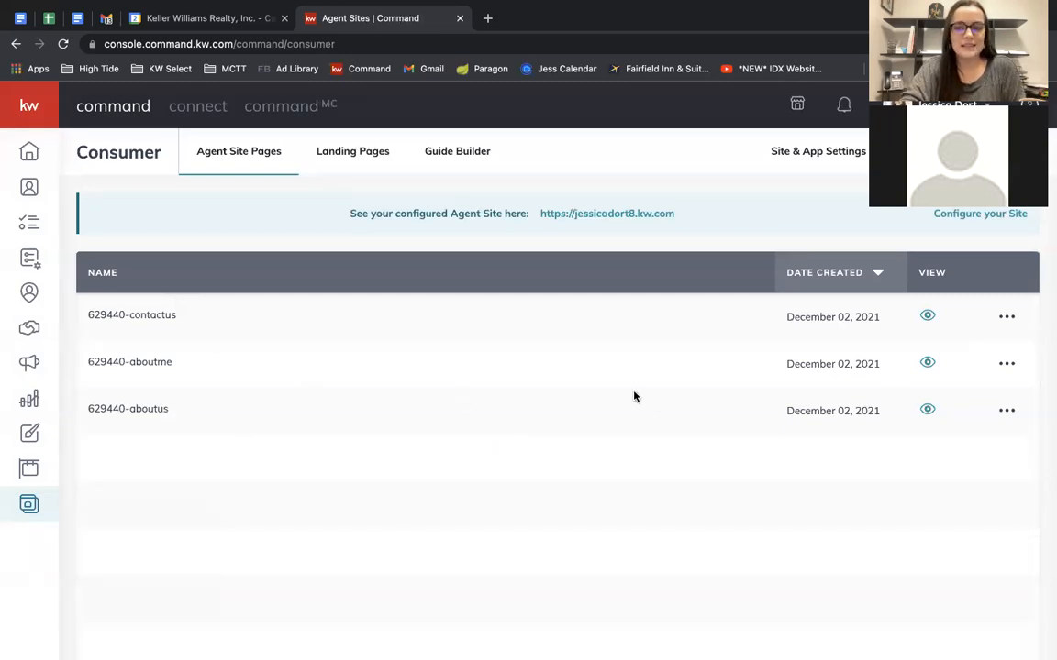
scroll(610, 373, "down", 1)
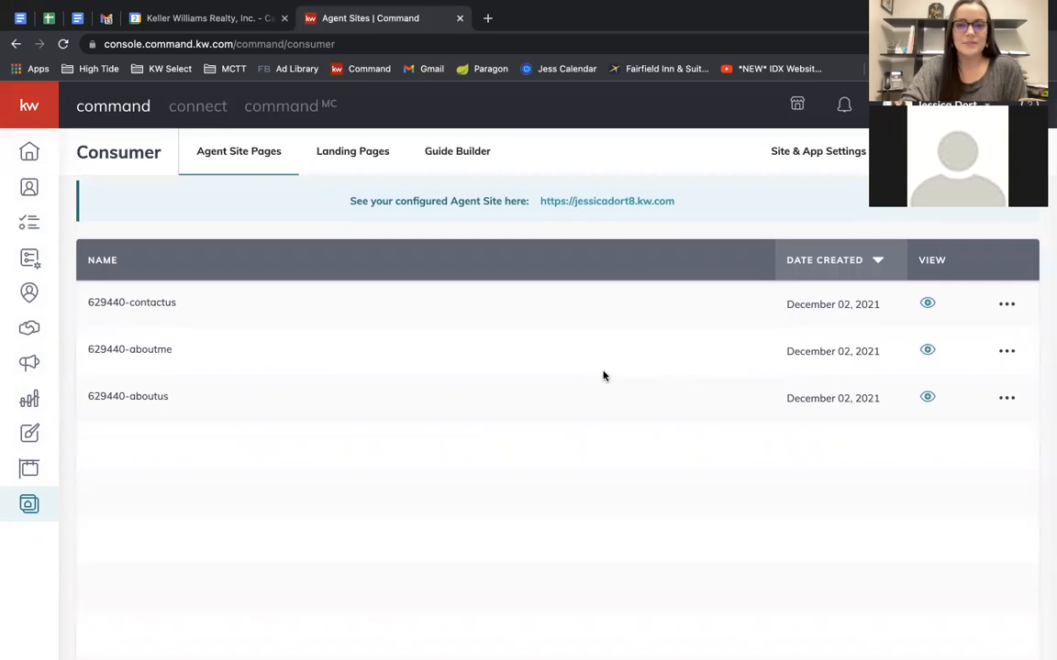
scroll(615, 367, "up", 1)
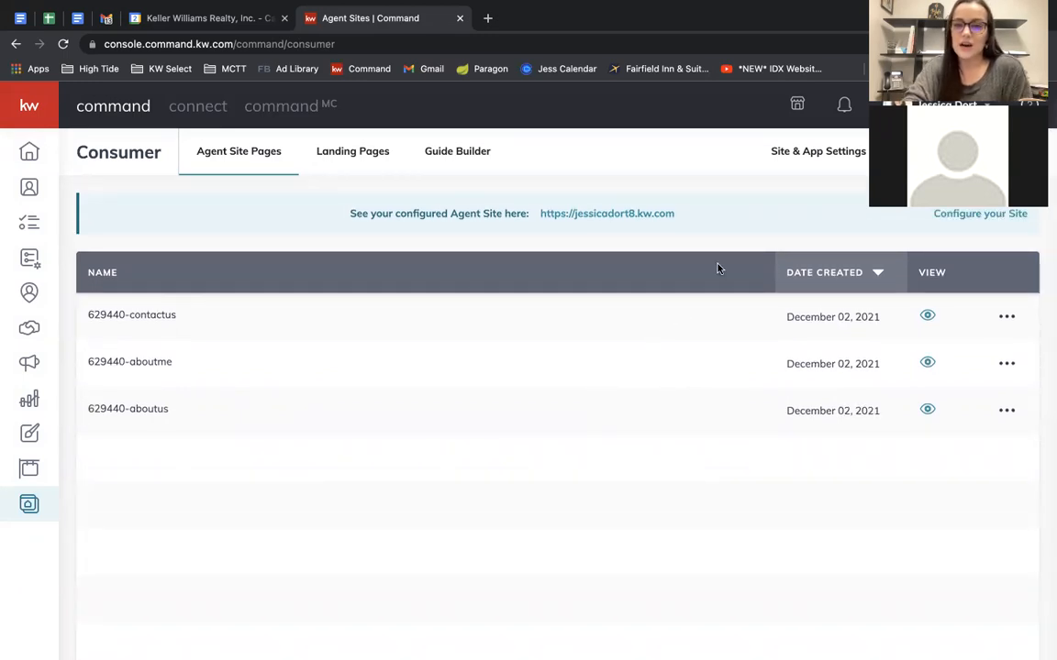
Open the Agent Site Kelle guide from 'Learn more with Kelle guides', leaving the settings page.
left_click(821, 153)
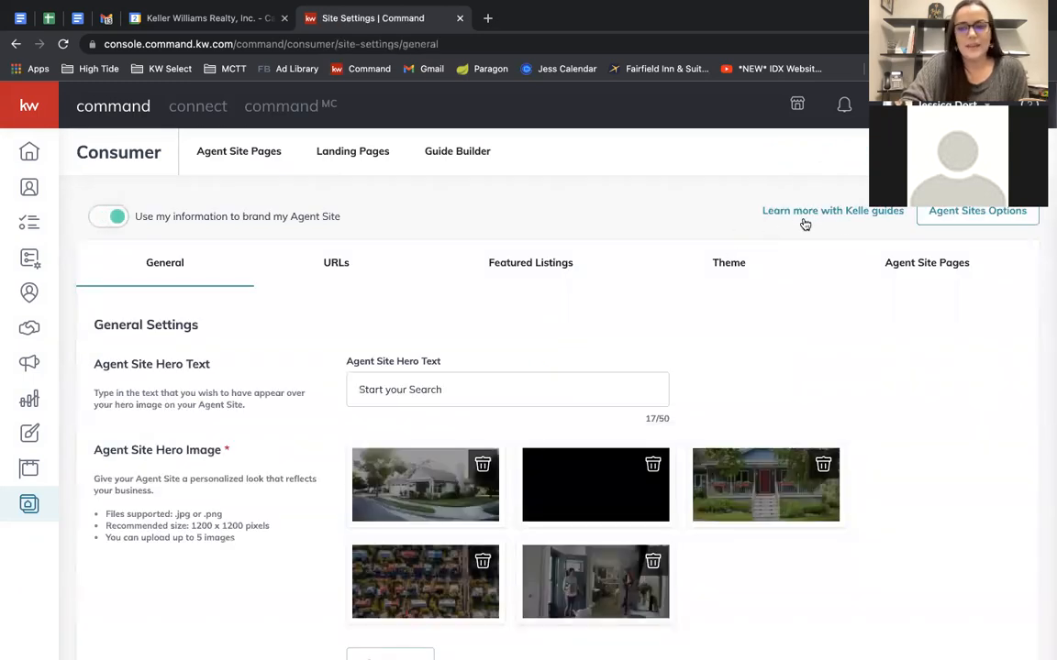
left_click(852, 213)
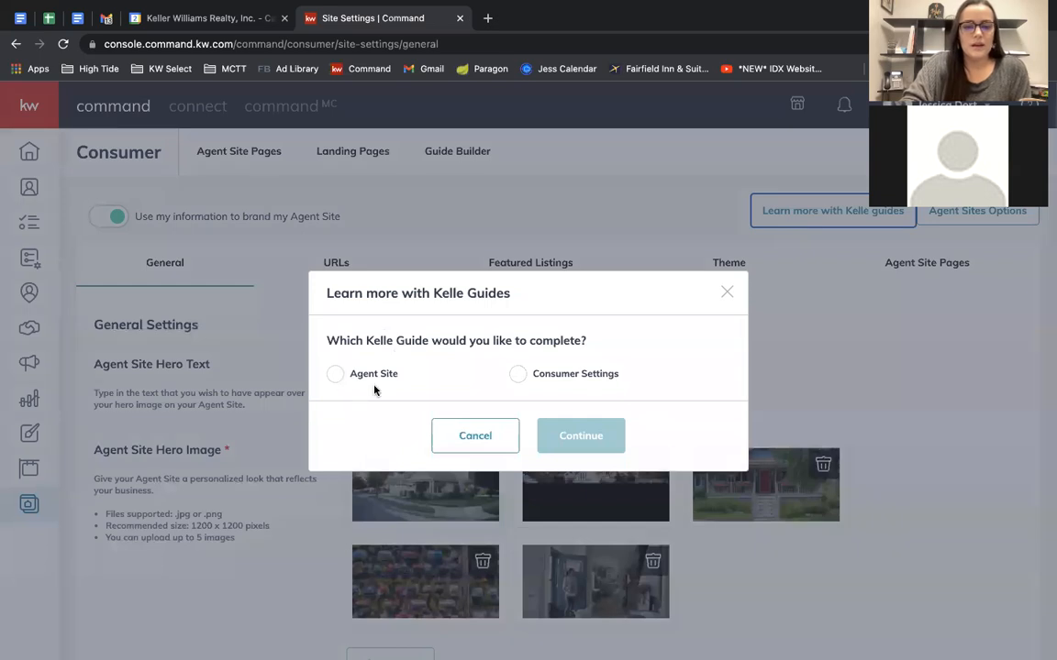
left_click(335, 375)
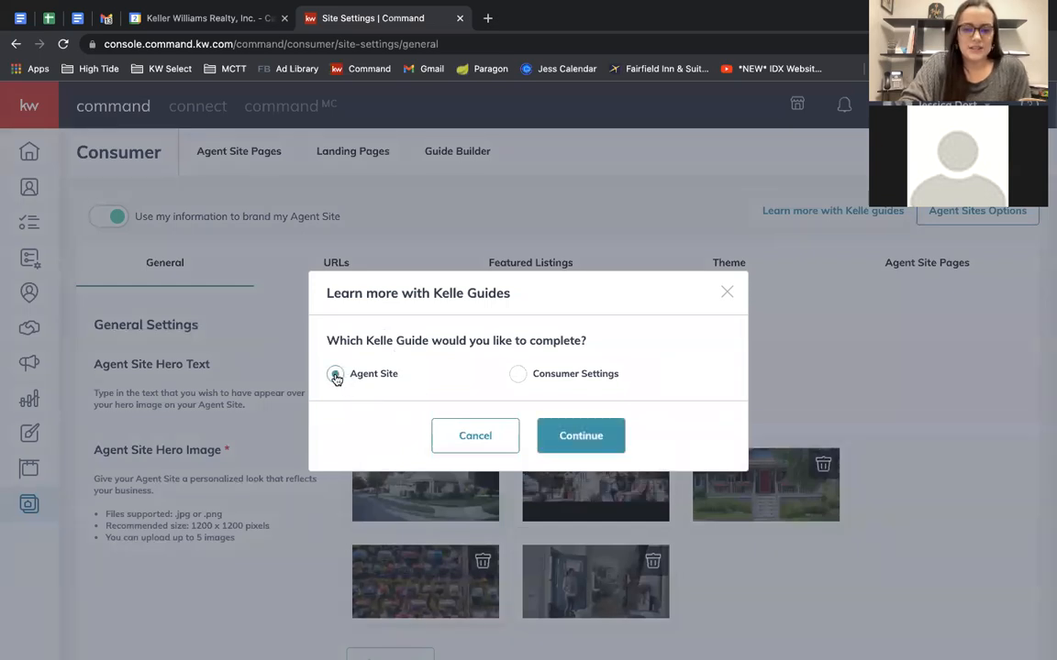
left_click(579, 435)
left_click(585, 261)
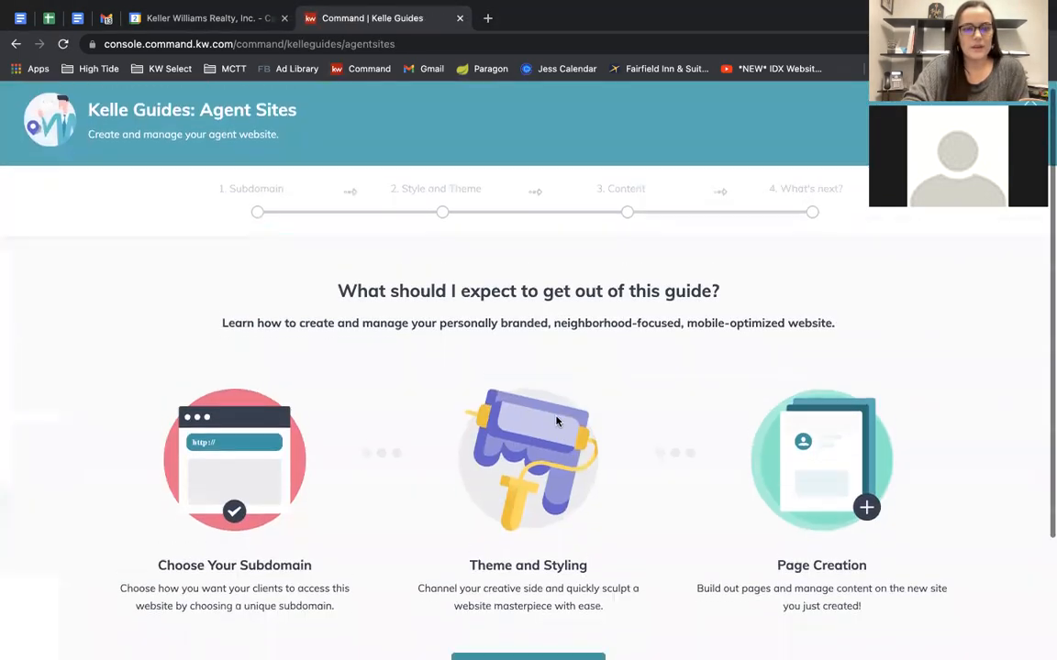
Start the Agent Sites guide and acknowledge the compliance reminder to reach step 1, Subdomain.
scroll(527, 440, "down", 3)
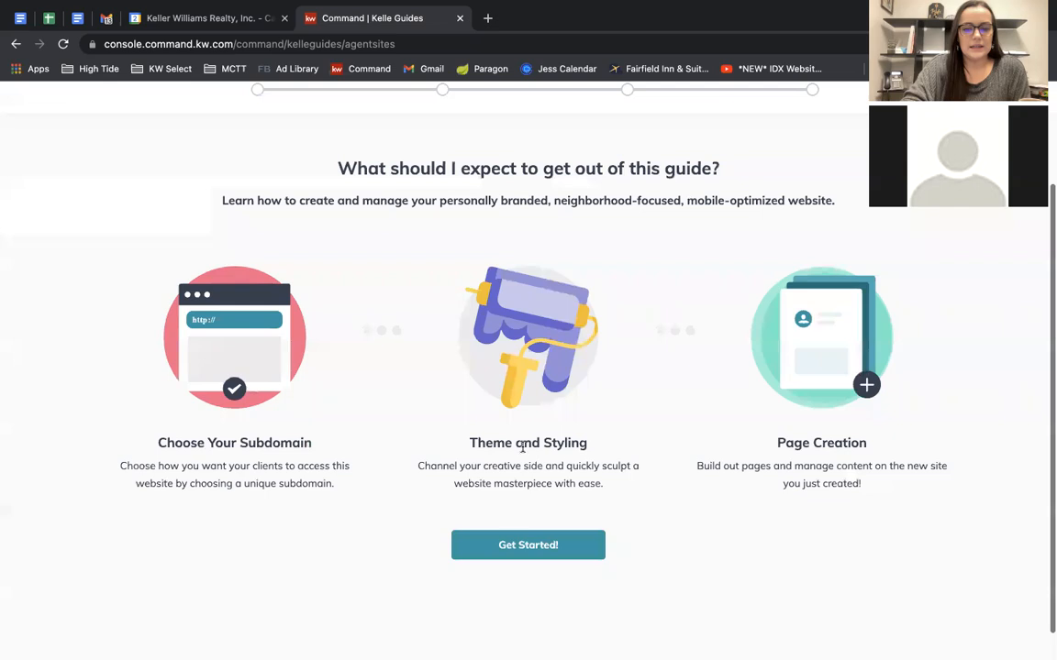
left_click(527, 545)
left_click(513, 528)
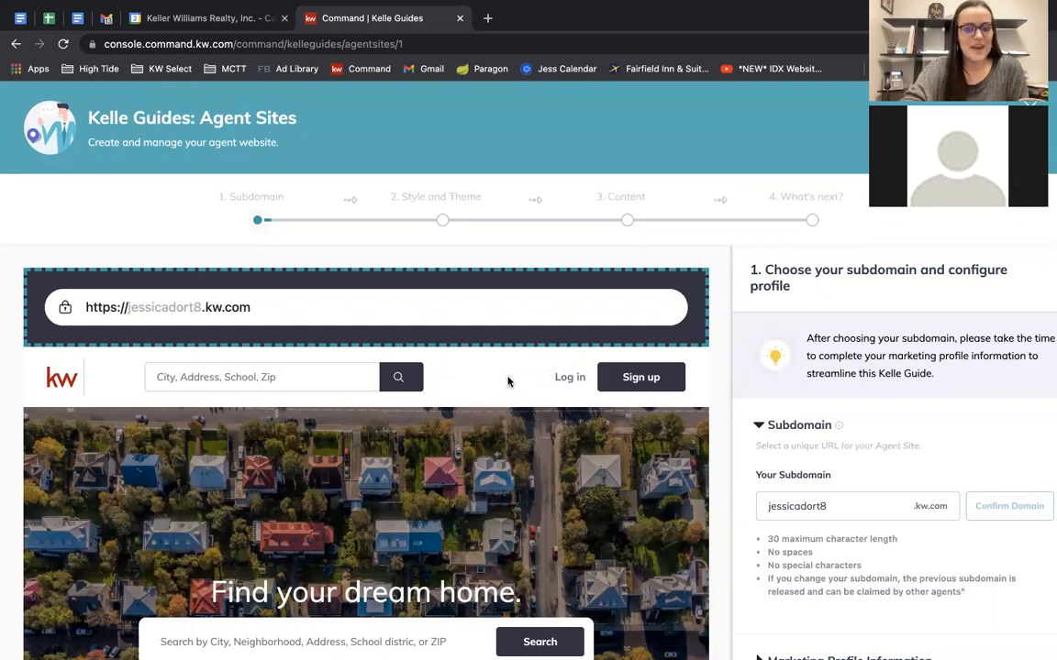
scroll(508, 381, "down", 3)
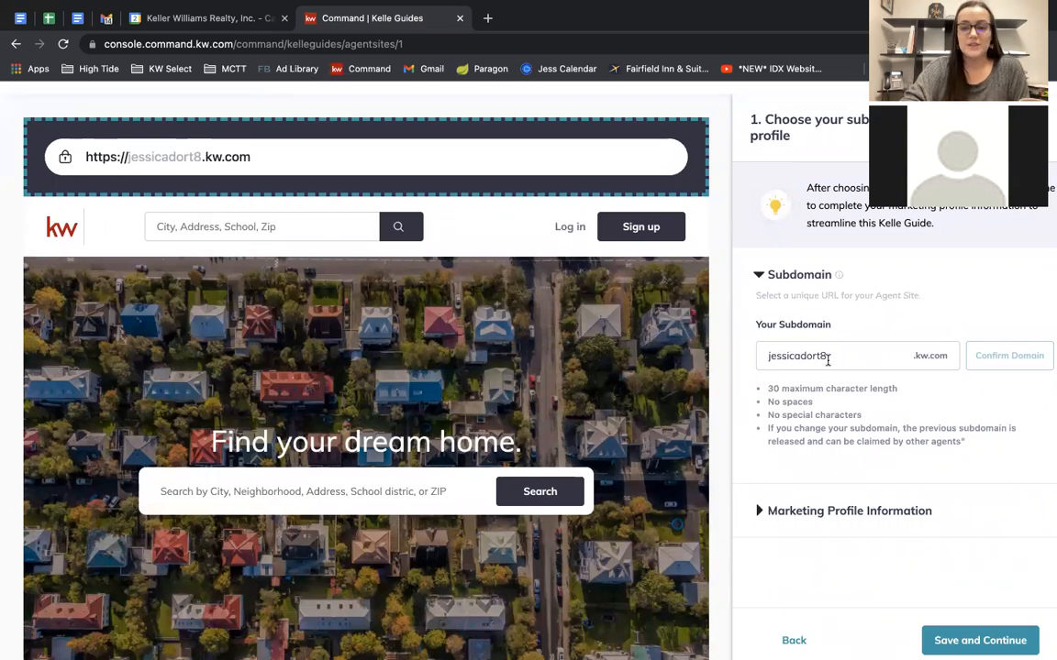
scroll(835, 405, "up", 1)
scroll(835, 406, "up", 2)
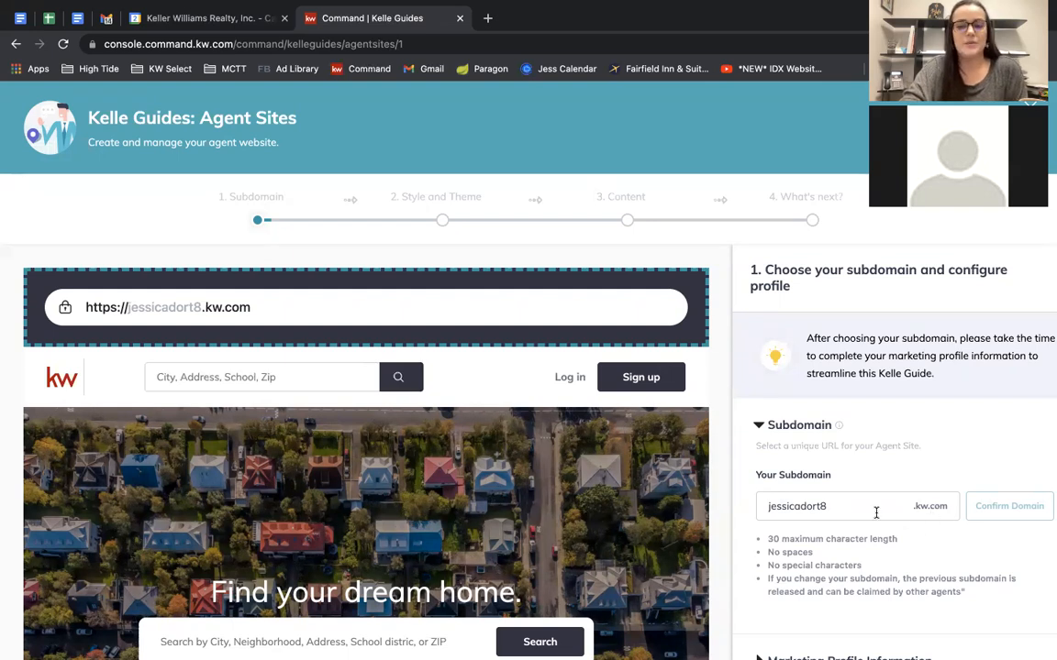
Replace the subdomain with the same name minus the trailing 8 and claim it.
left_click_drag(862, 507, 693, 512)
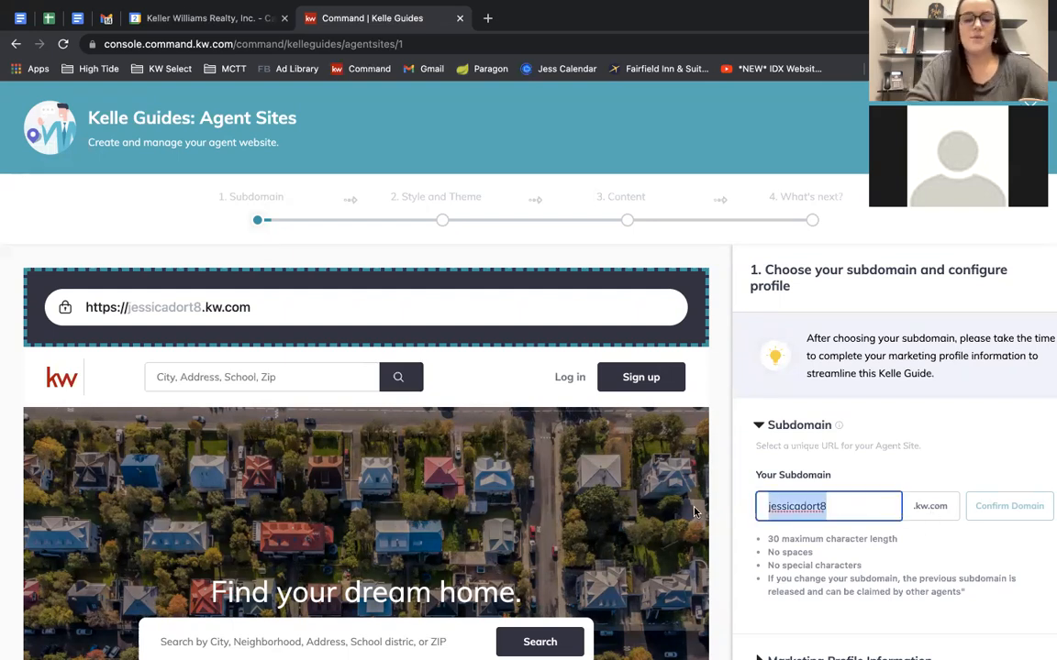
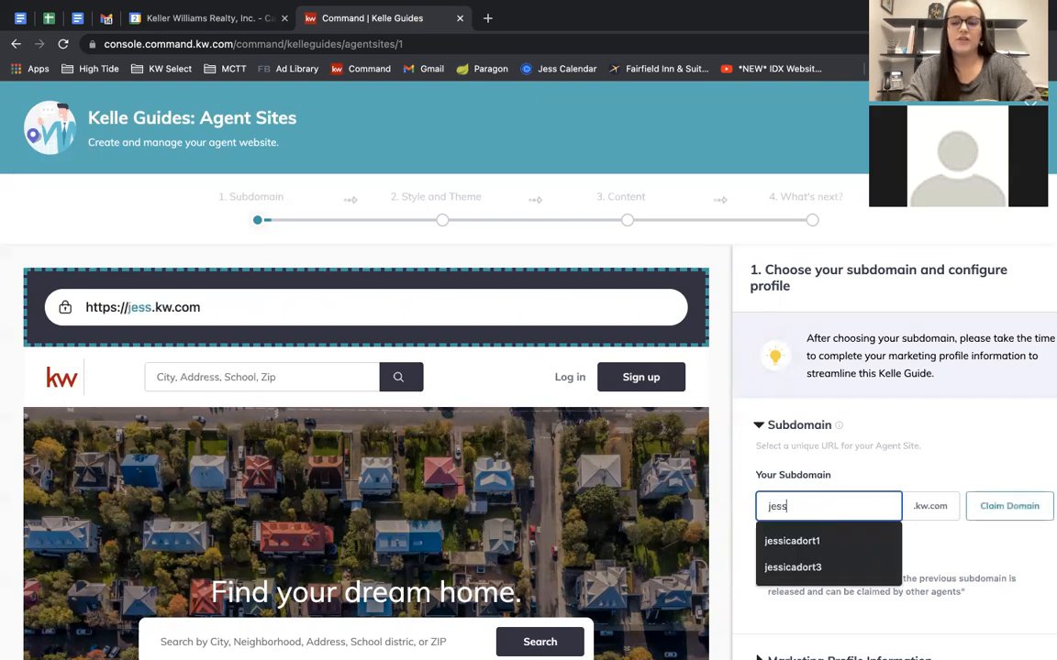
left_click(880, 462)
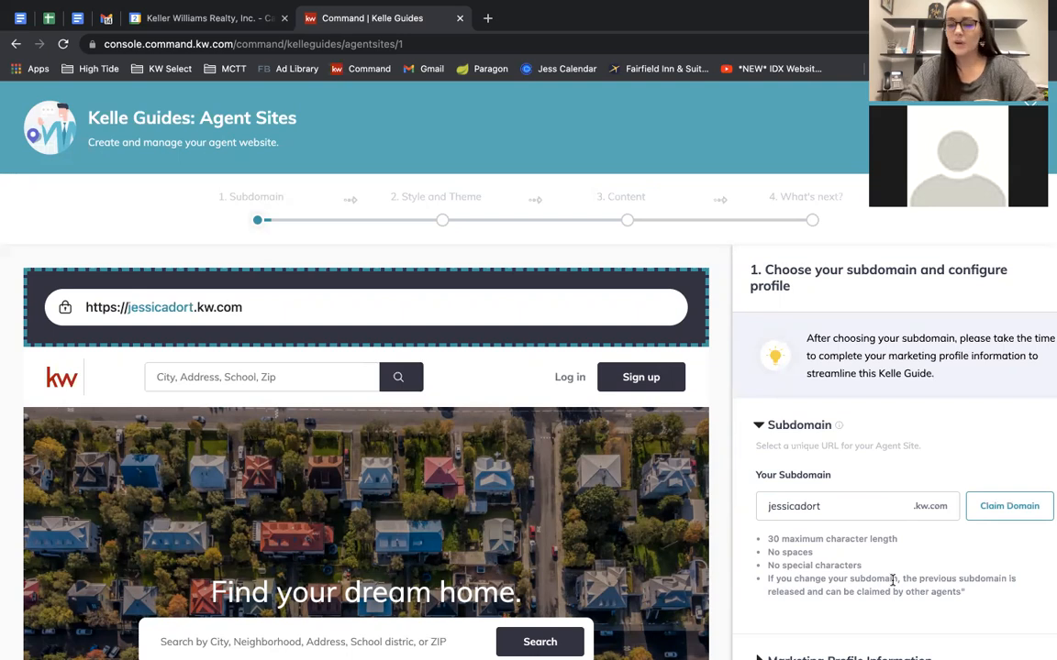
left_click(991, 510)
scroll(977, 500, "down", 1)
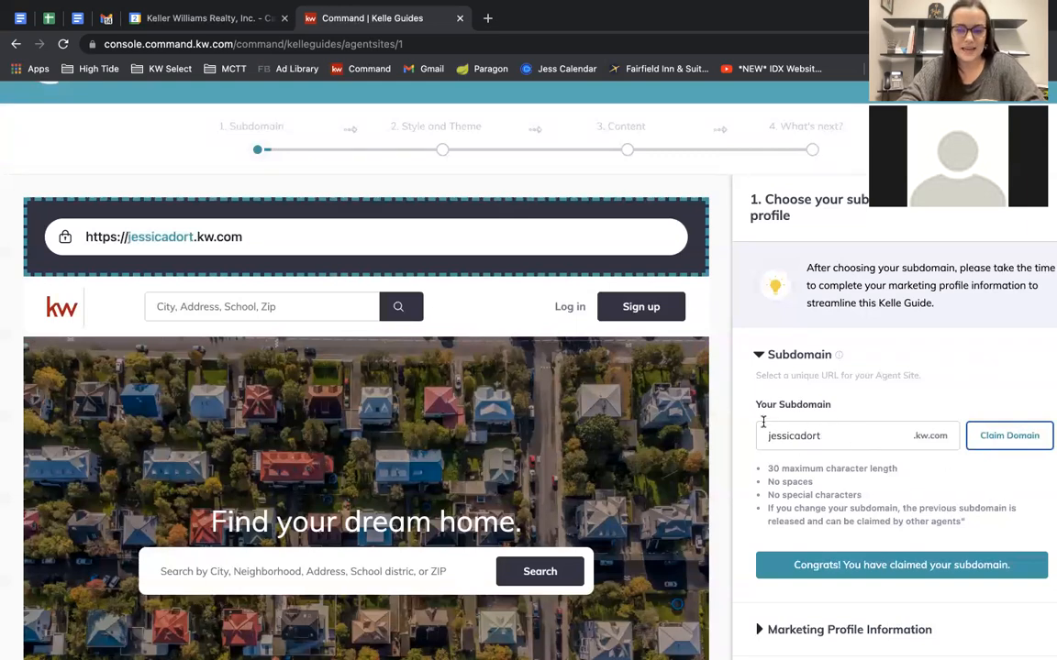
left_click_drag(243, 237, 69, 239)
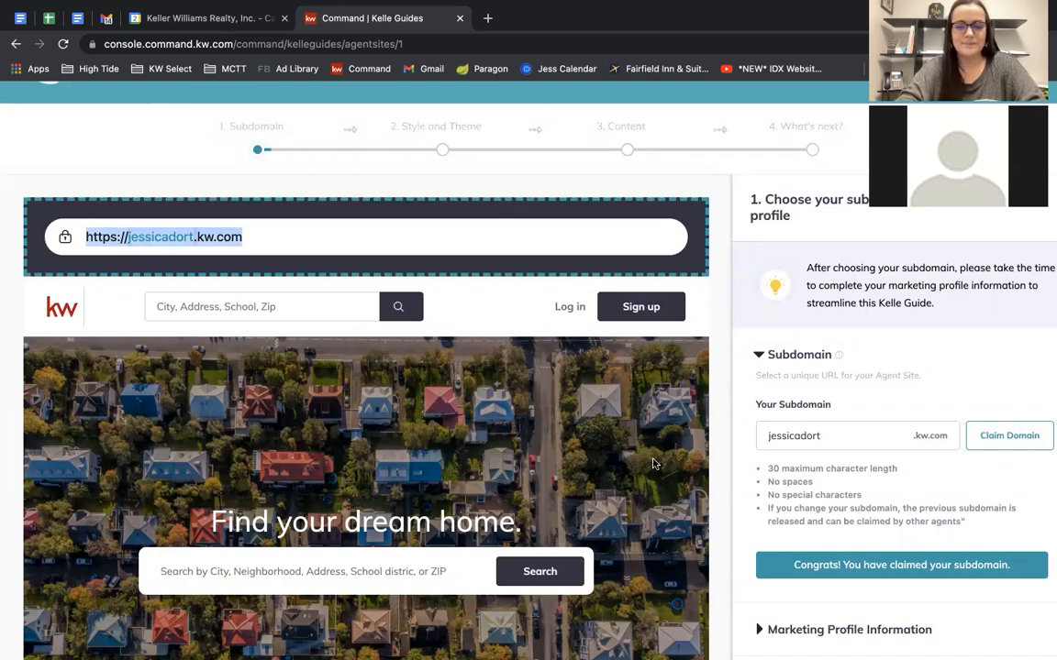
scroll(651, 459, "down", 2)
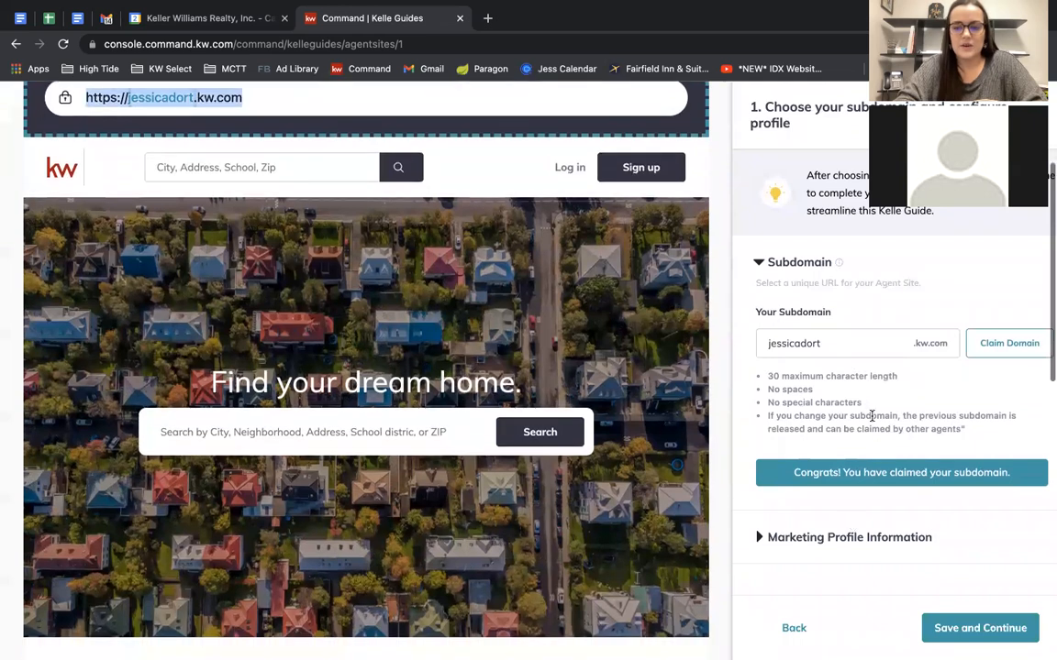
Expand Marketing Profile Information and review its prefilled profile fields.
left_click(819, 543)
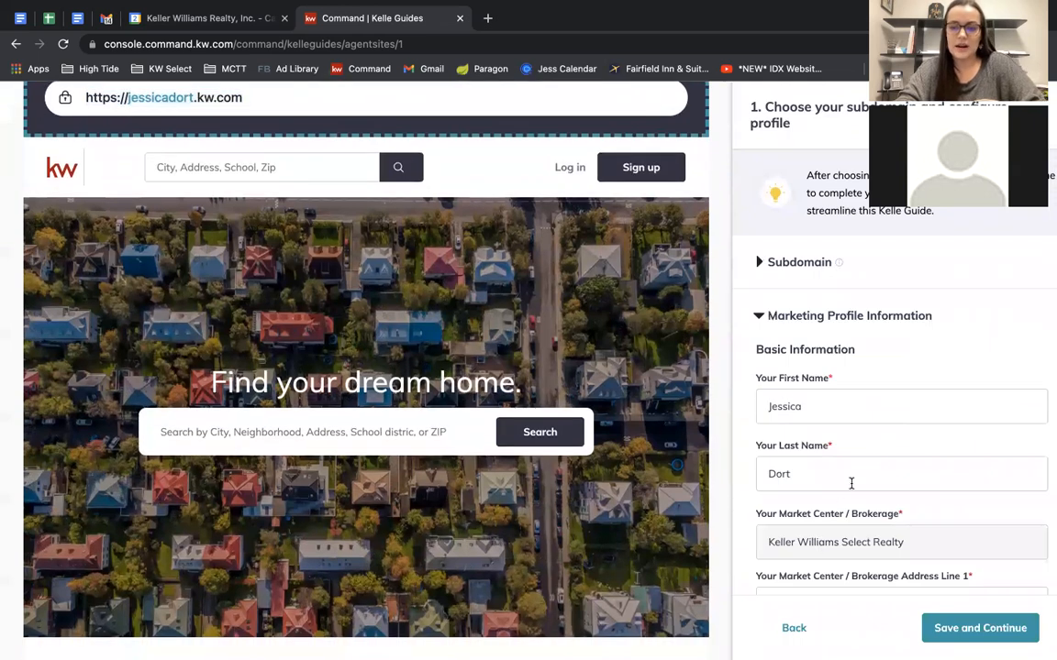
scroll(852, 484, "down", 1)
scroll(851, 486, "up", 1)
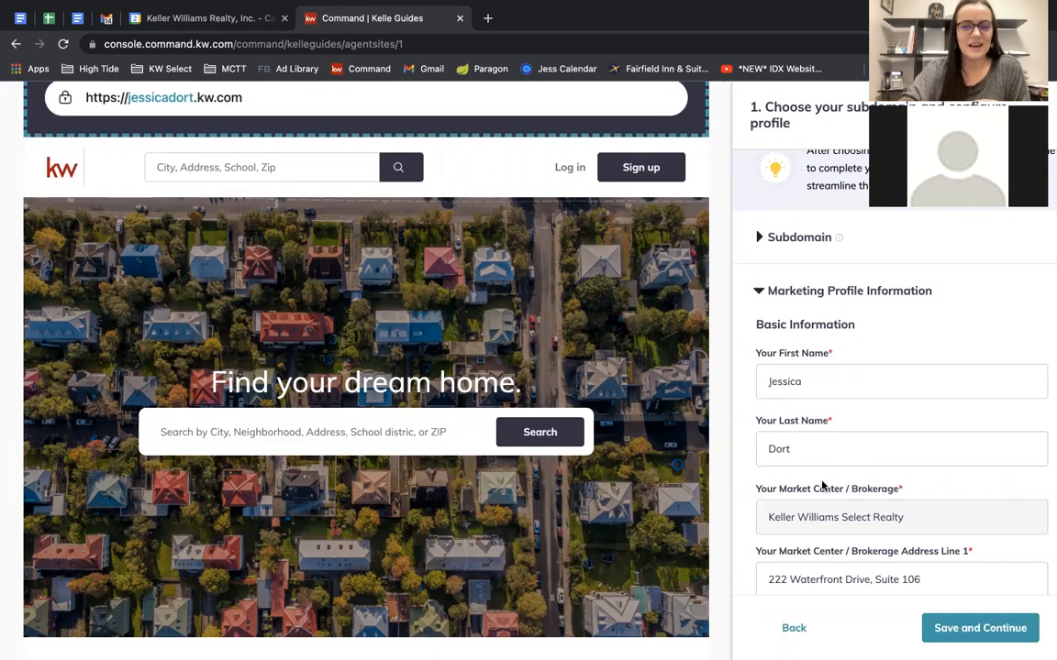
scroll(823, 487, "down", 3)
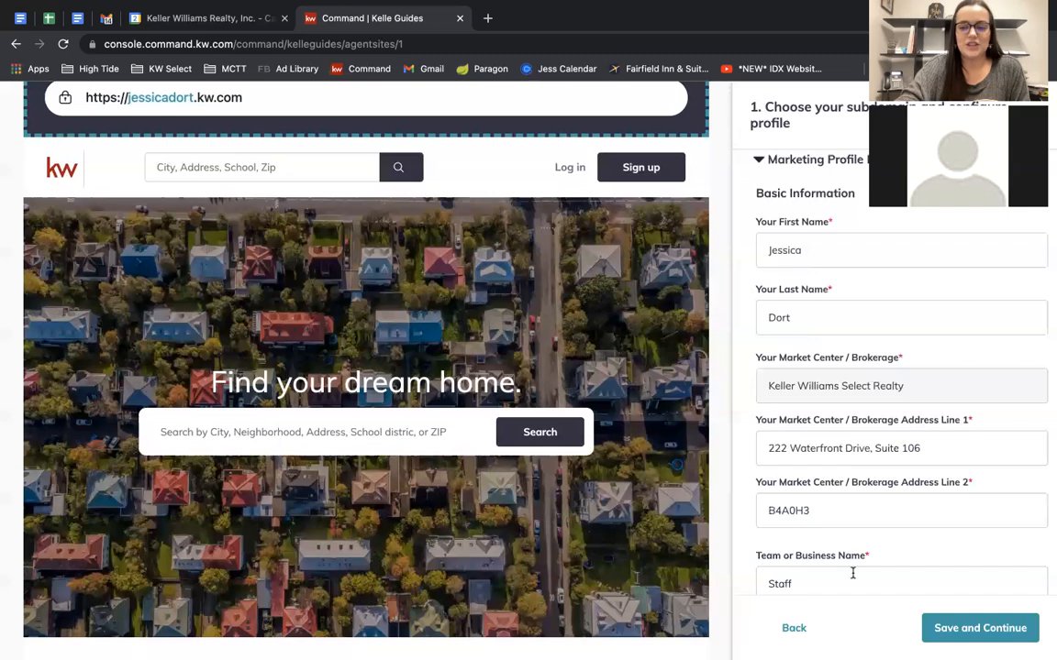
scroll(846, 573, "down", 4)
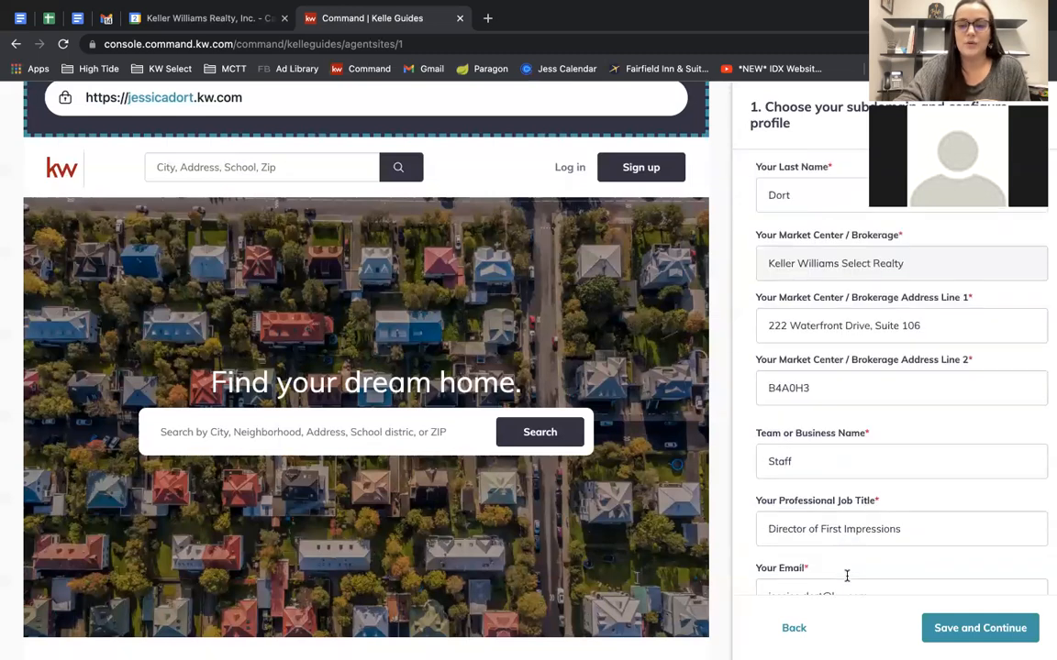
scroll(847, 575, "down", 8)
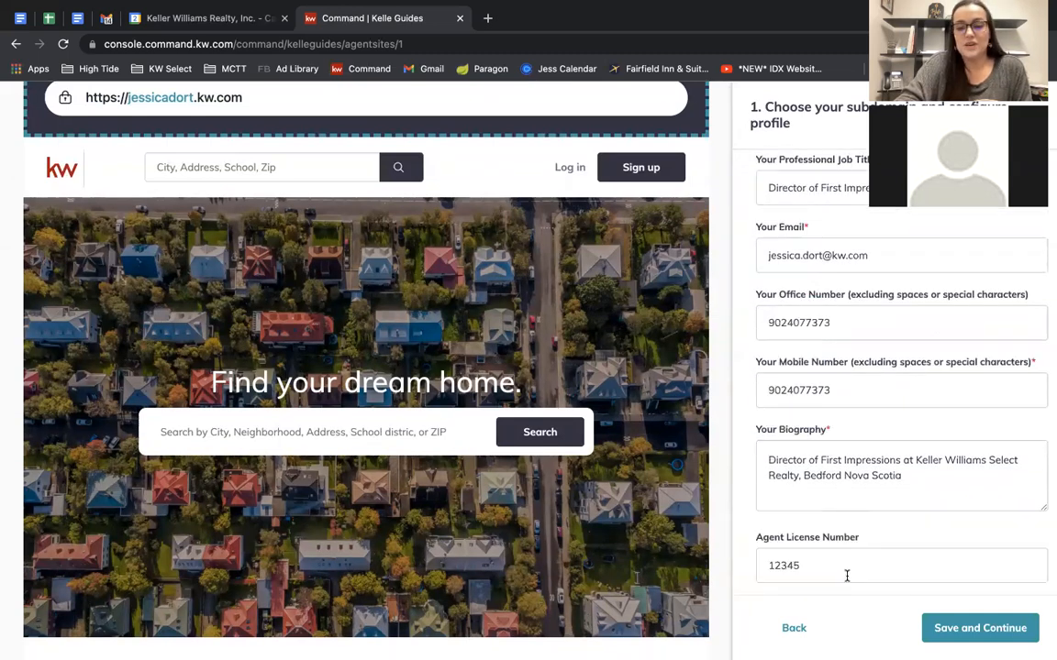
scroll(847, 576, "down", 2)
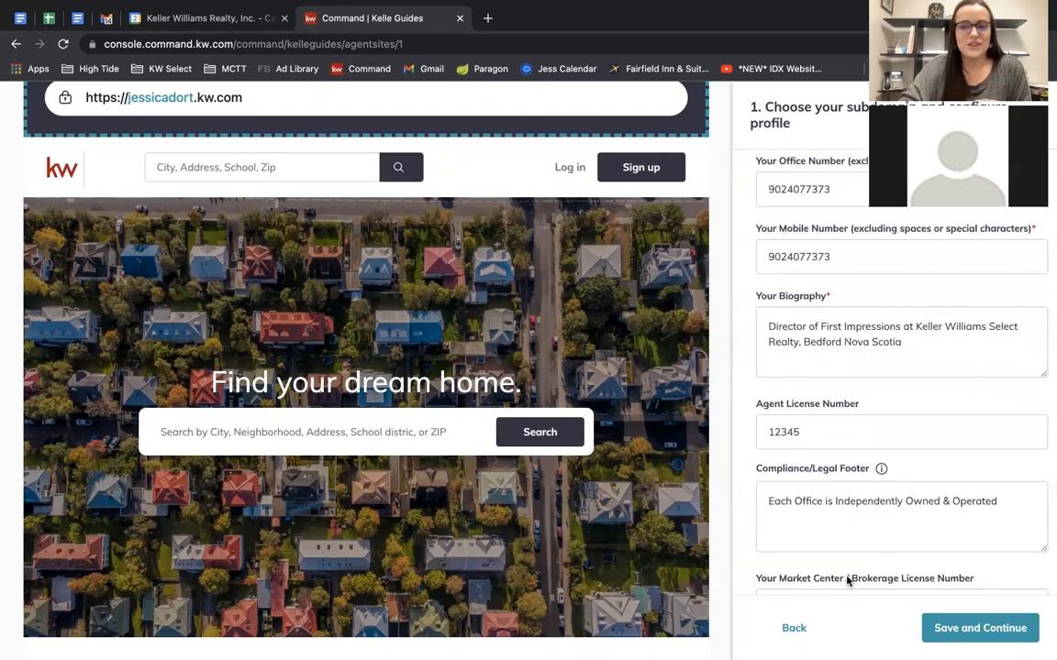
Check the compliance footer, imagery and social links, then save and continue to Style and Theme.
left_click(1001, 503)
scroll(884, 484, "down", 4)
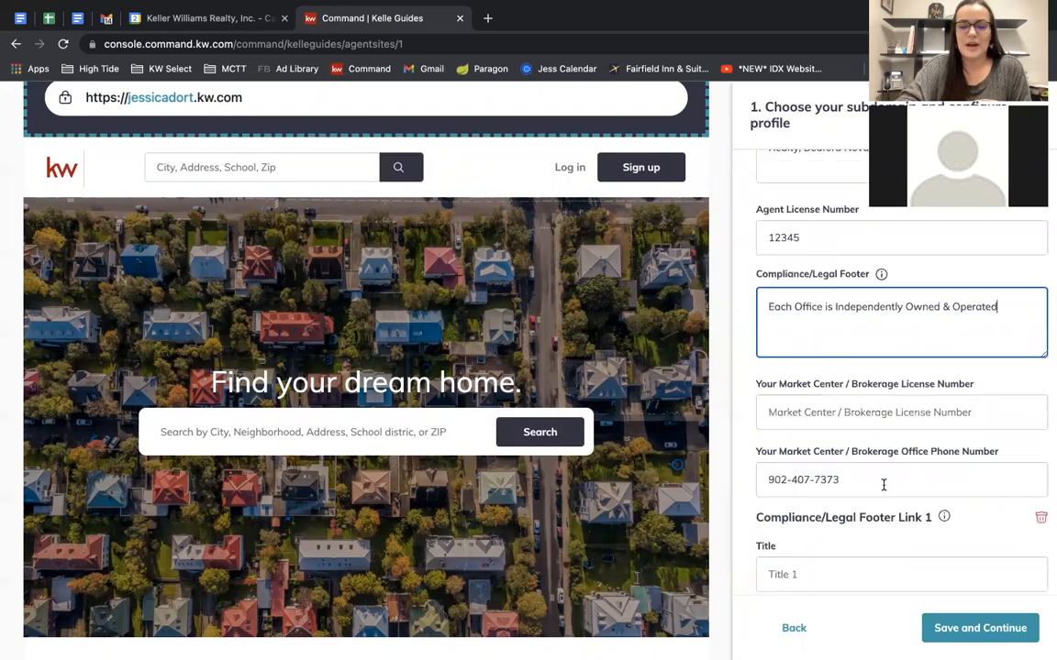
scroll(883, 485, "down", 1)
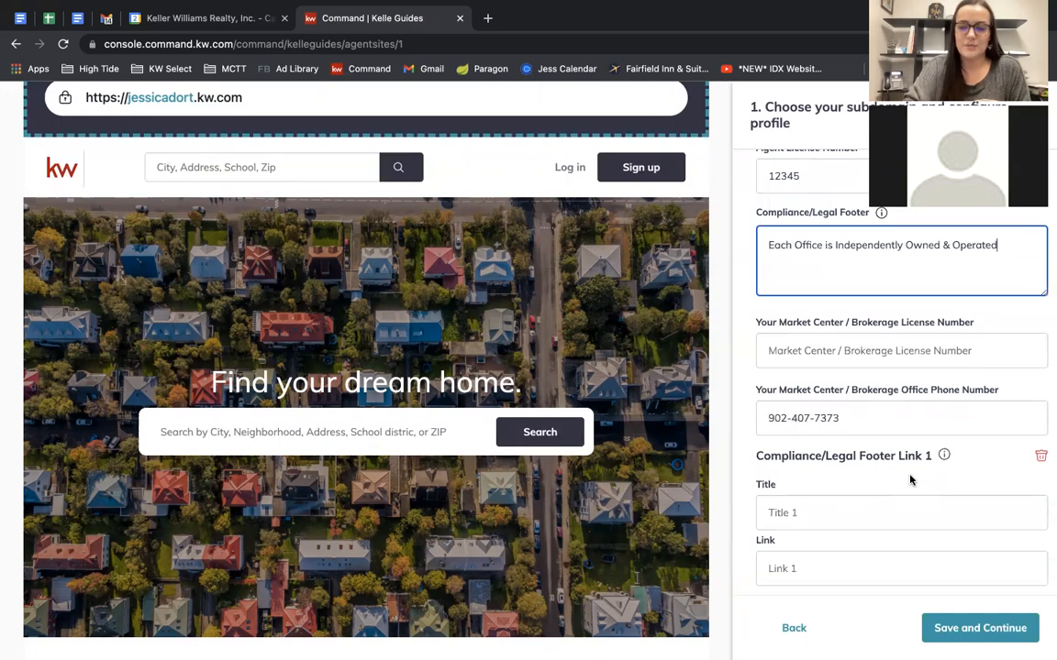
scroll(613, 486, "down", 5)
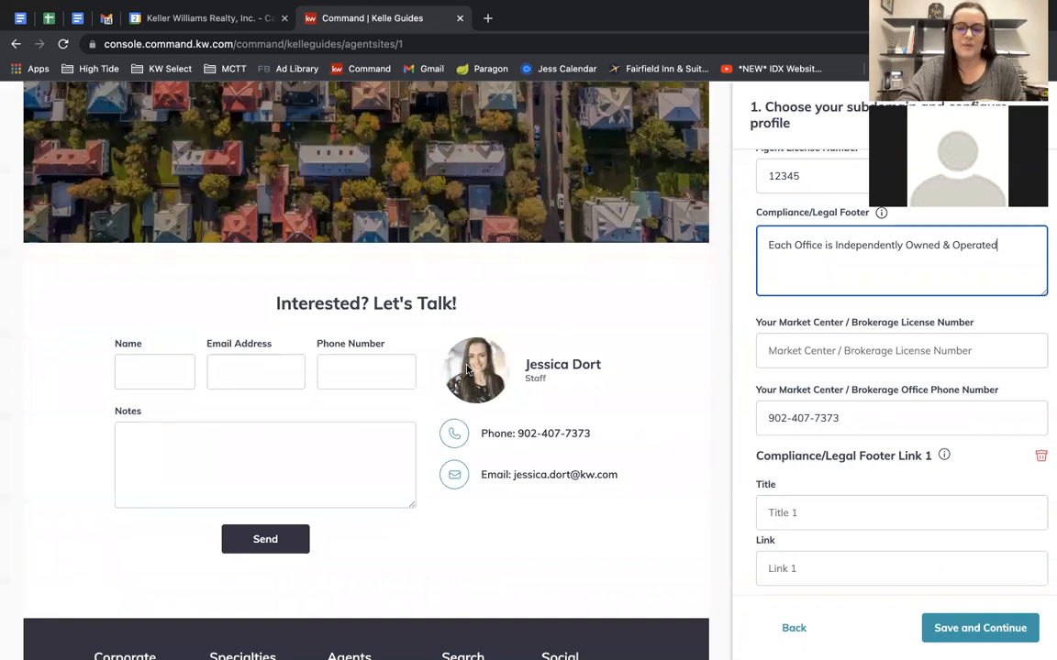
scroll(895, 525, "down", 2)
scroll(895, 524, "down", 5)
scroll(897, 369, "up", 1)
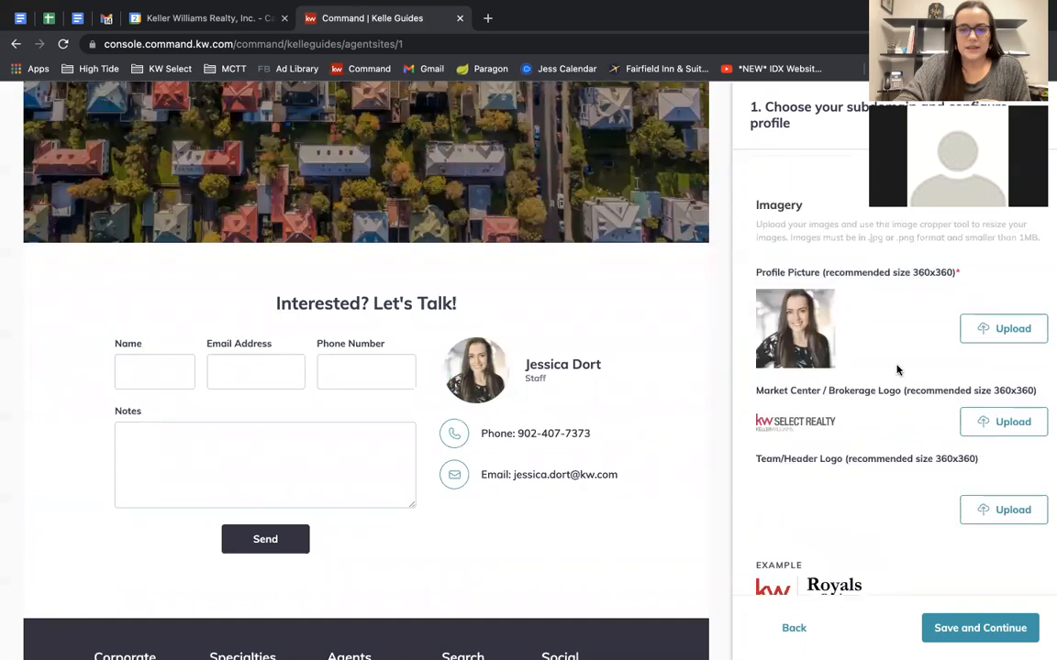
scroll(899, 370, "up", 1)
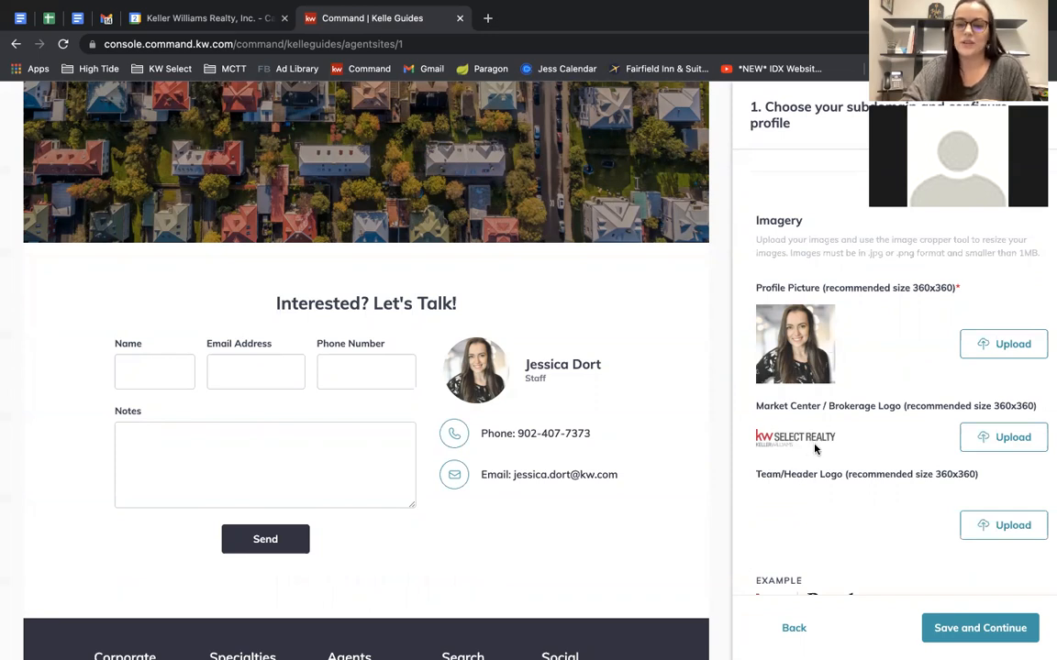
scroll(815, 451, "down", 1)
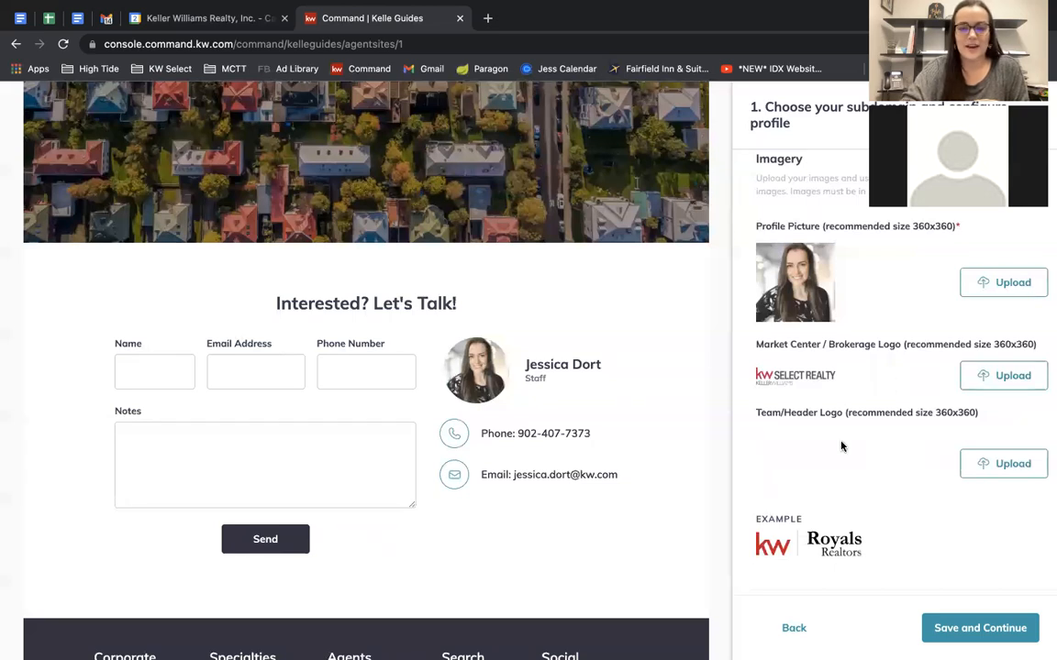
scroll(891, 540, "down", 6)
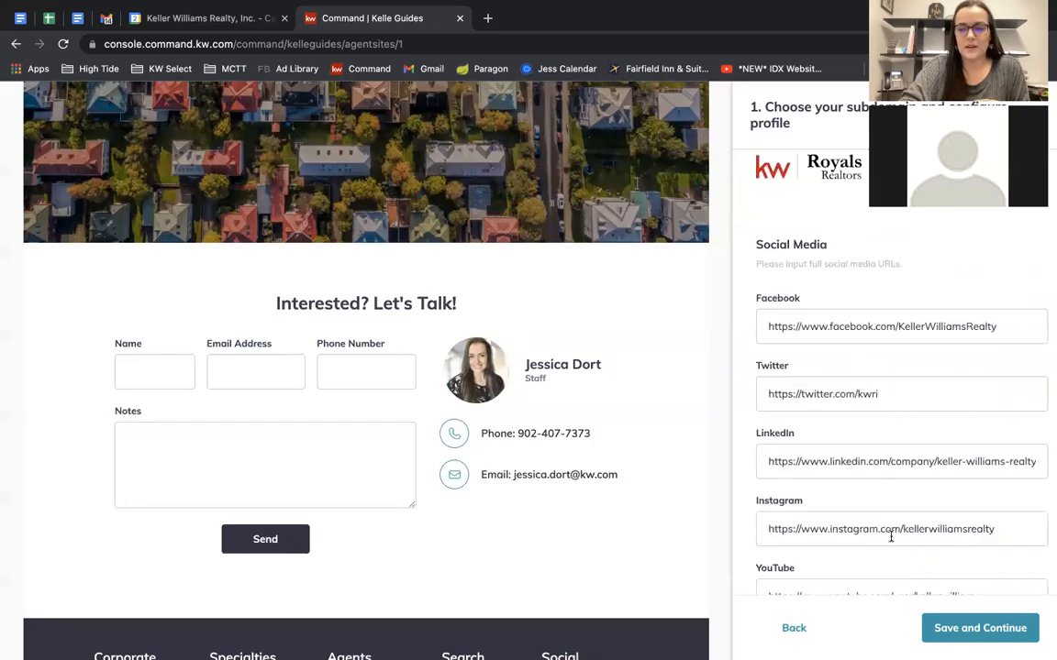
left_click(1002, 631)
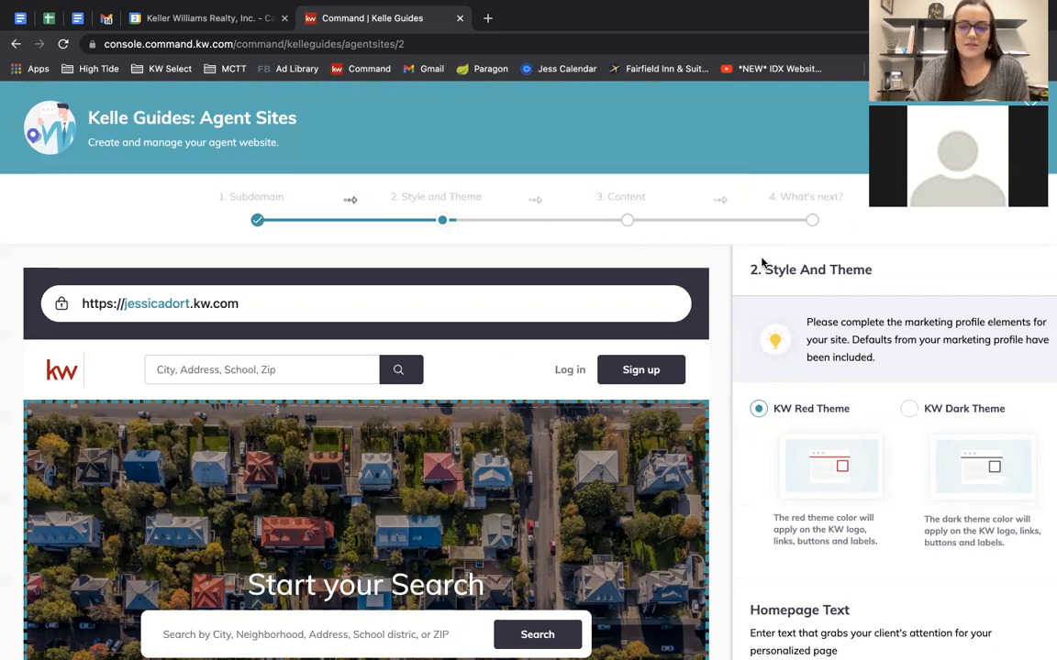
Try the KW Dark Theme, then switch the site back to KW Red Theme.
left_click(910, 410)
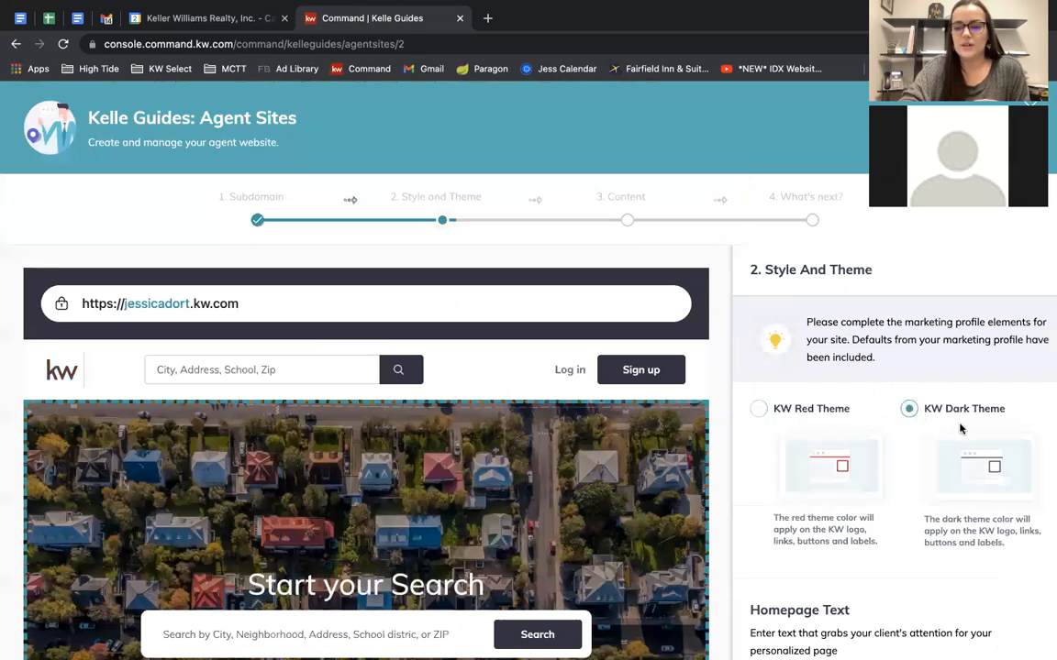
scroll(948, 432, "down", 2)
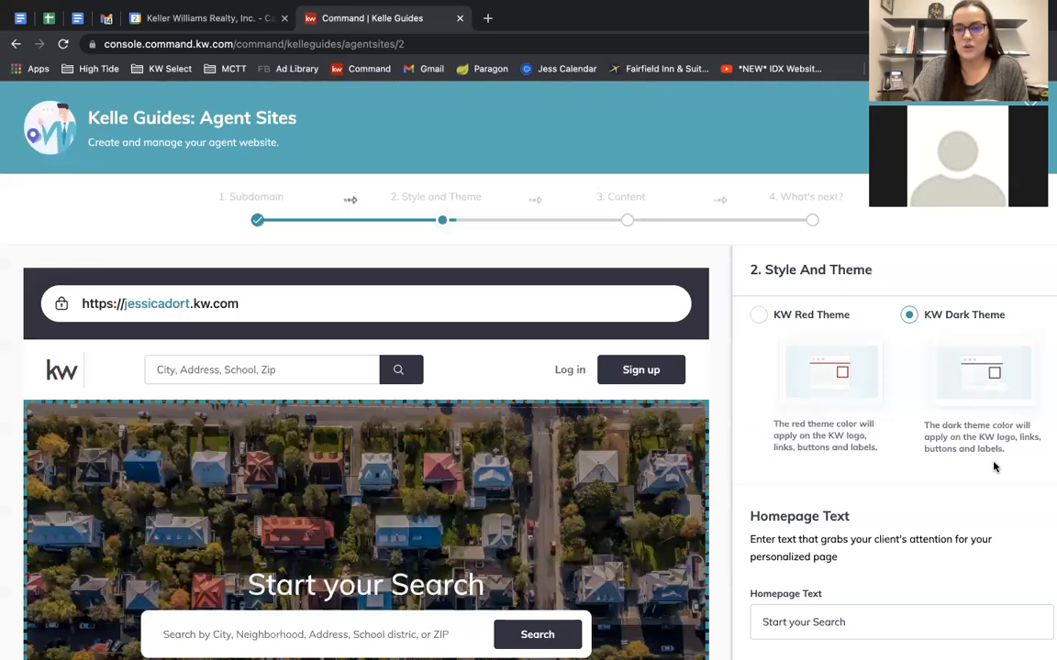
left_click(759, 315)
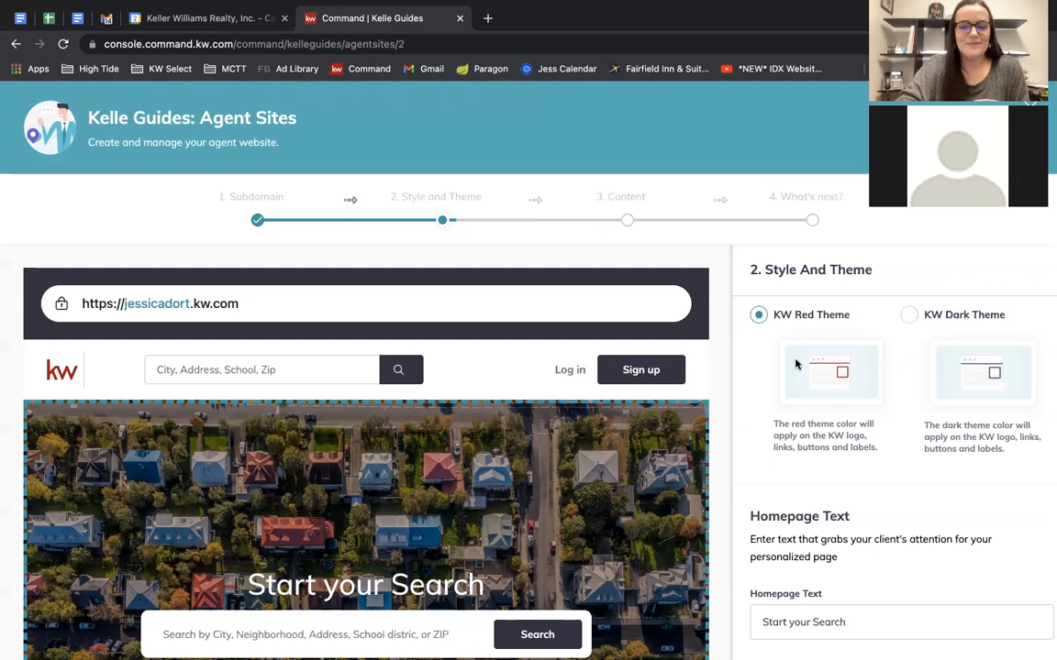
Check the homepage text 'Start your Search' and leave it unchanged.
scroll(878, 436, "down", 2)
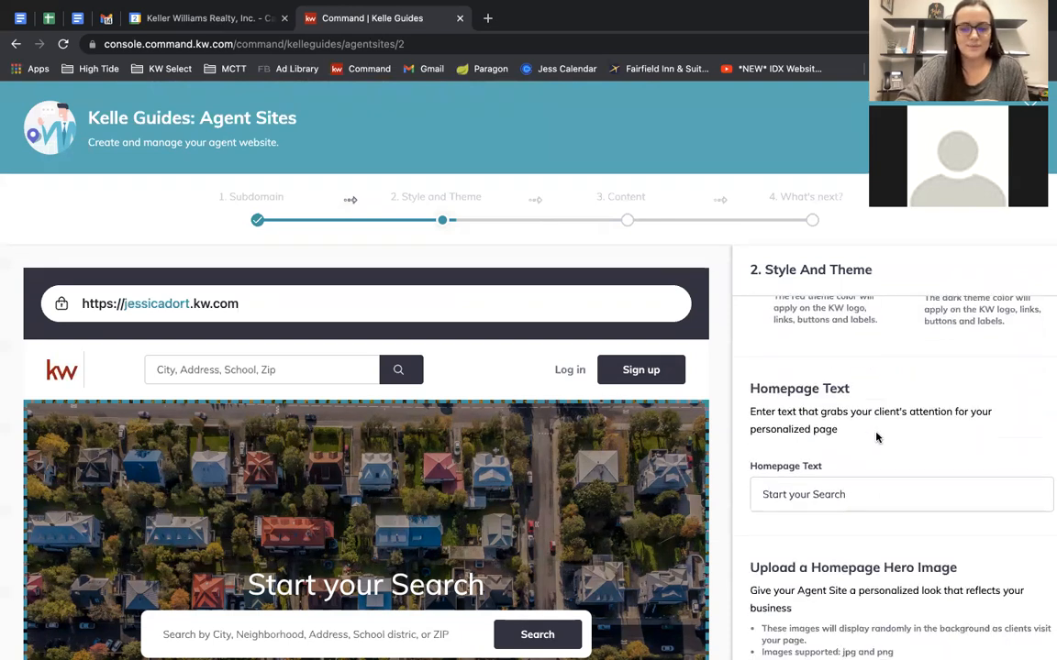
scroll(849, 477, "down", 1)
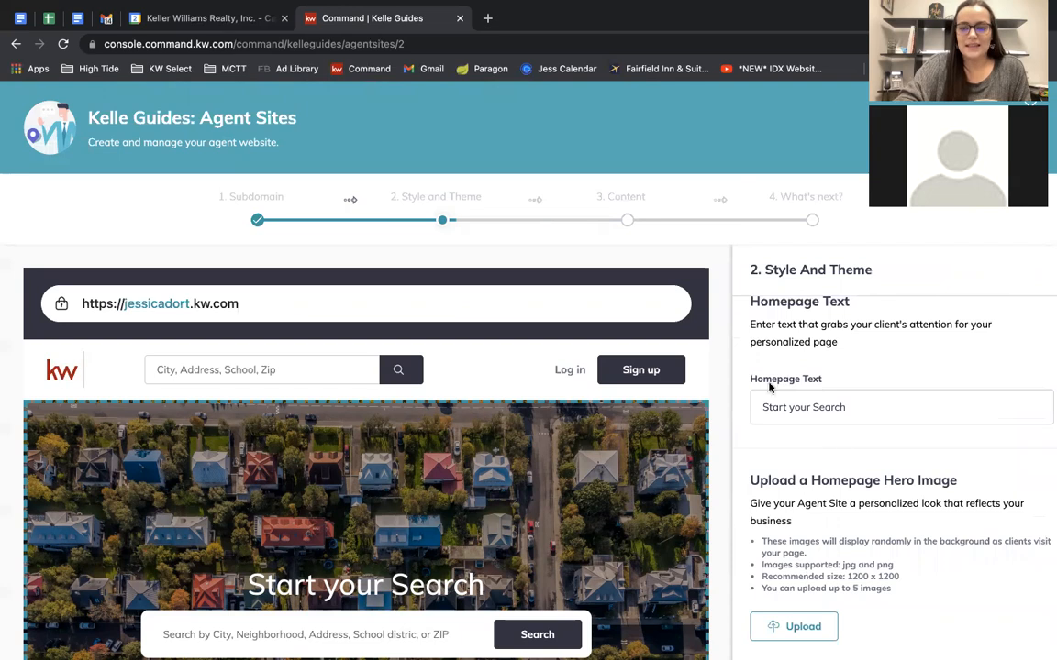
scroll(489, 537, "down", 3)
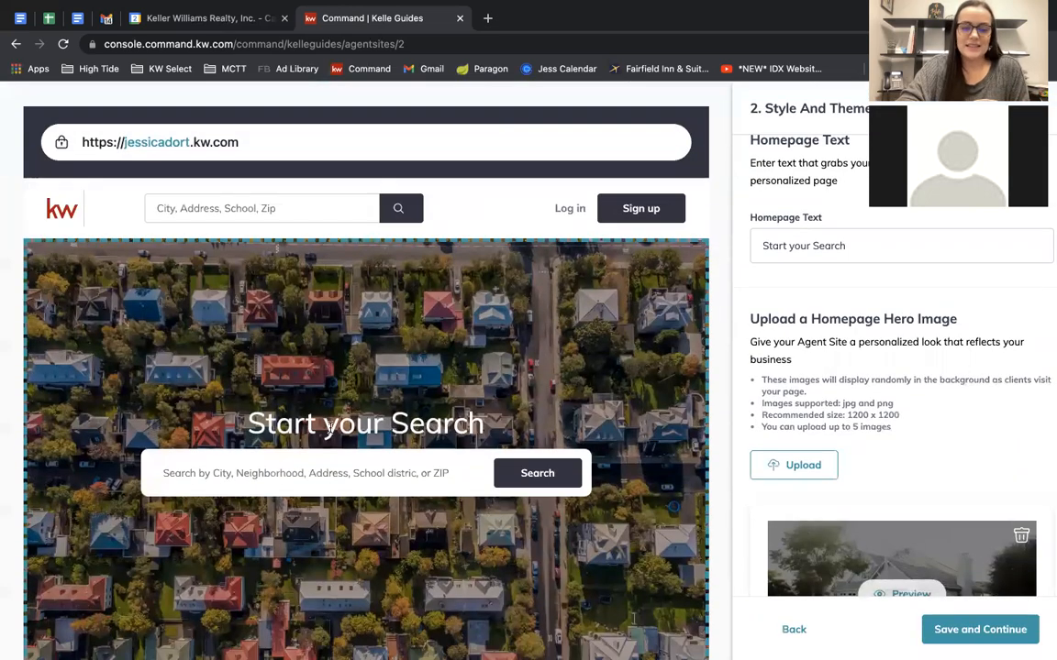
left_click_drag(247, 423, 486, 435)
left_click_drag(873, 246, 661, 230)
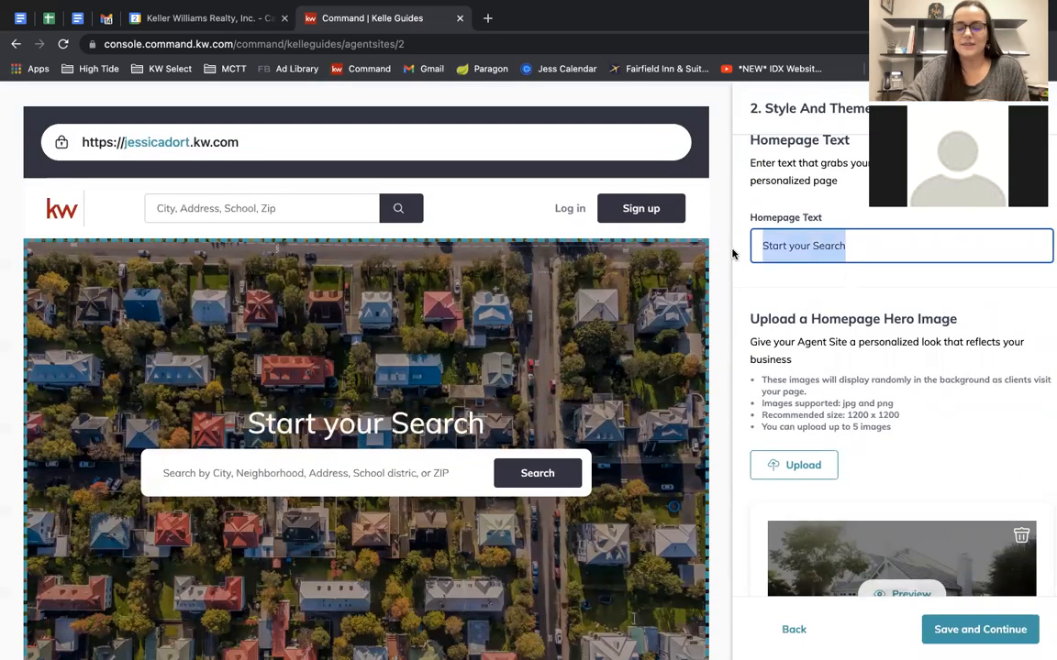
left_click(949, 238)
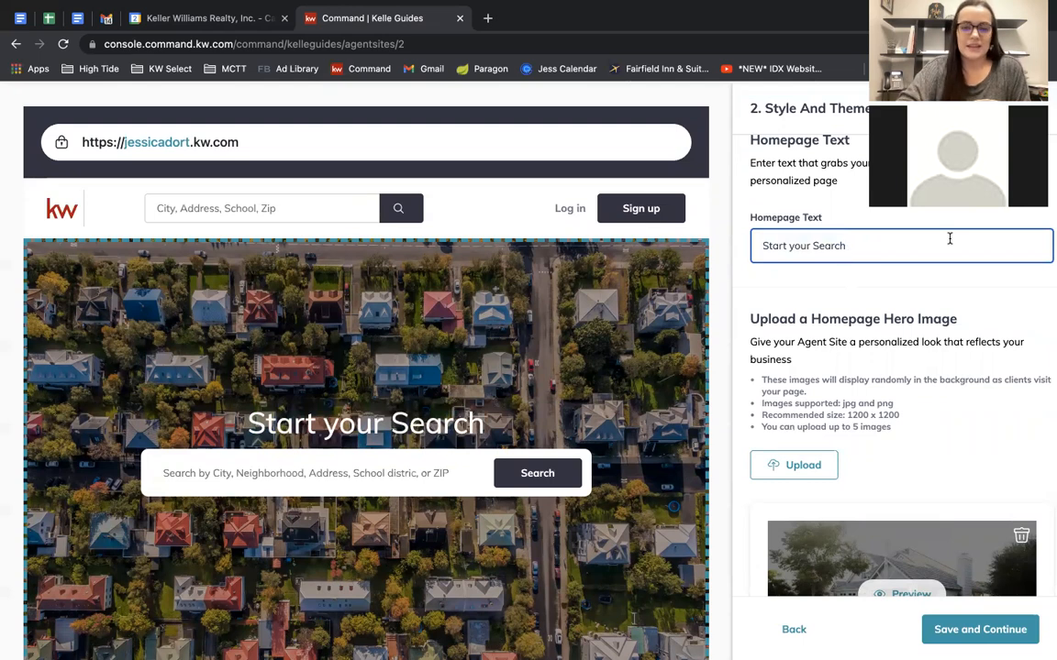
Delete the first house photo from the homepage hero image thumbnails.
scroll(901, 284, "down", 3)
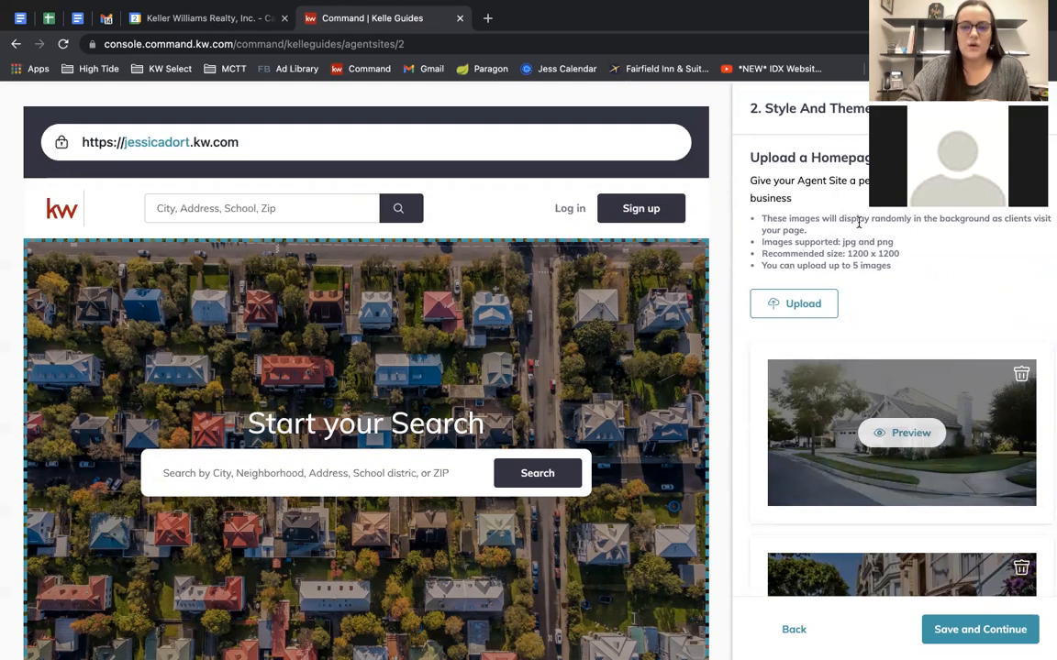
scroll(858, 222, "down", 2)
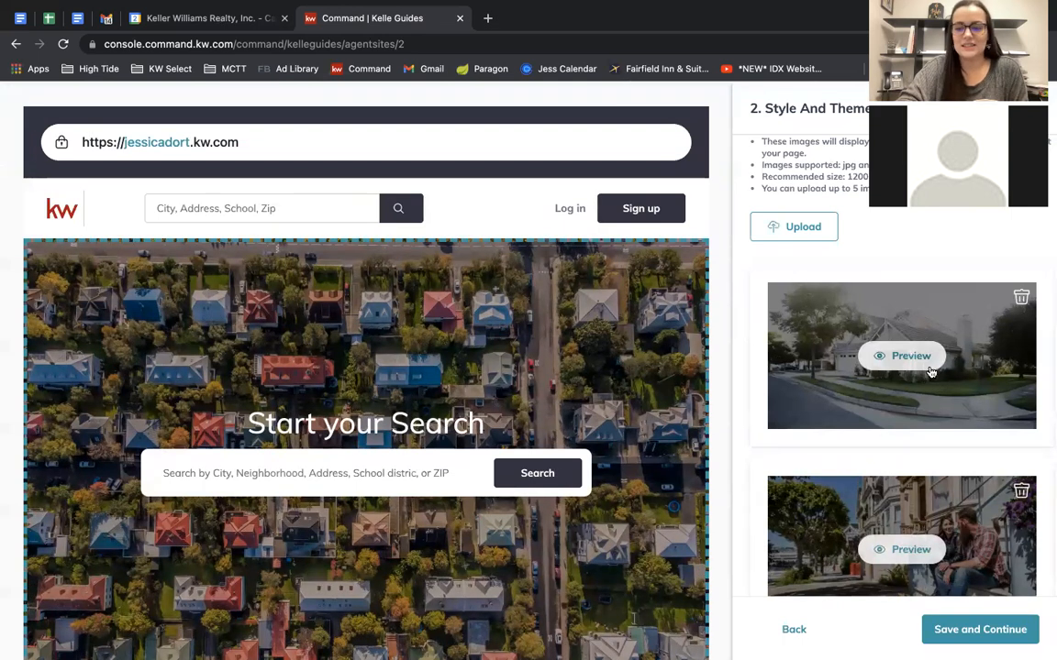
scroll(932, 371, "down", 5)
scroll(951, 404, "down", 10)
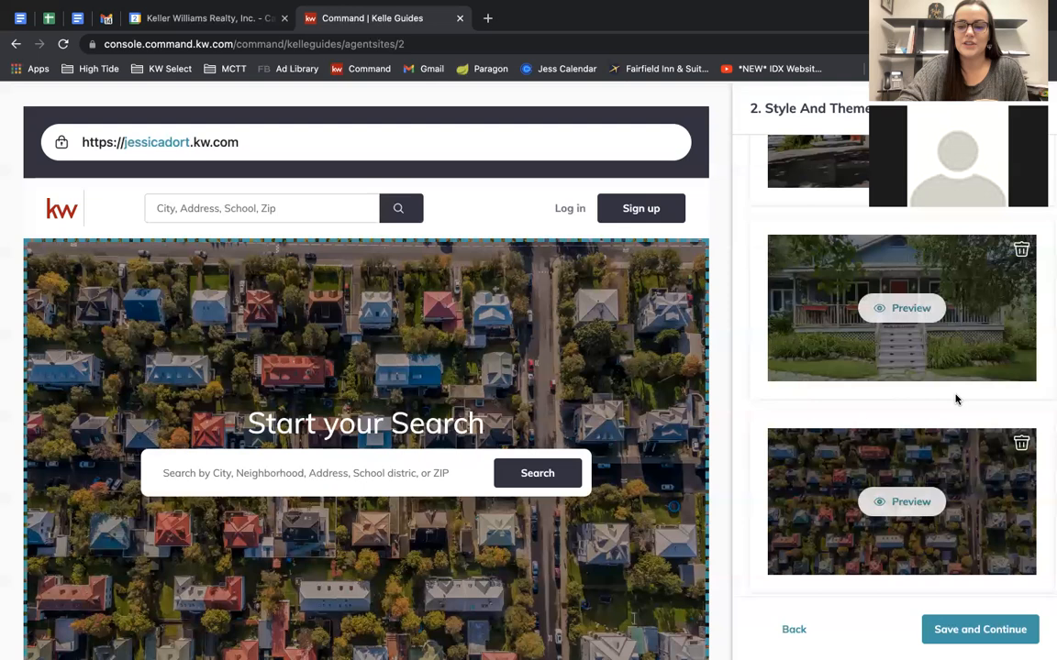
scroll(955, 389, "up", 10)
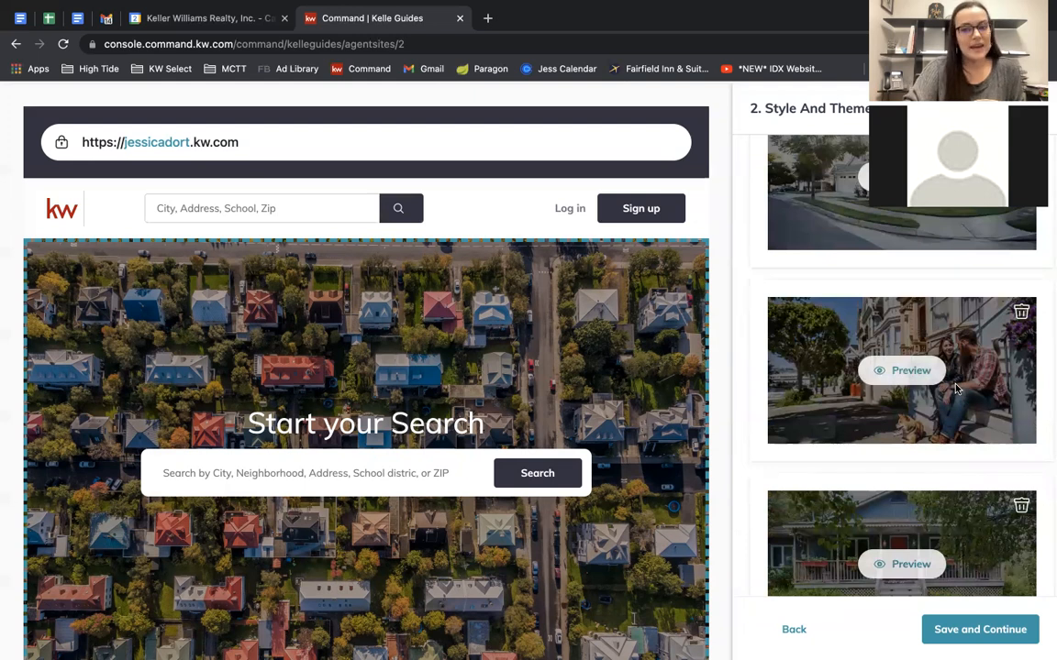
scroll(955, 389, "up", 5)
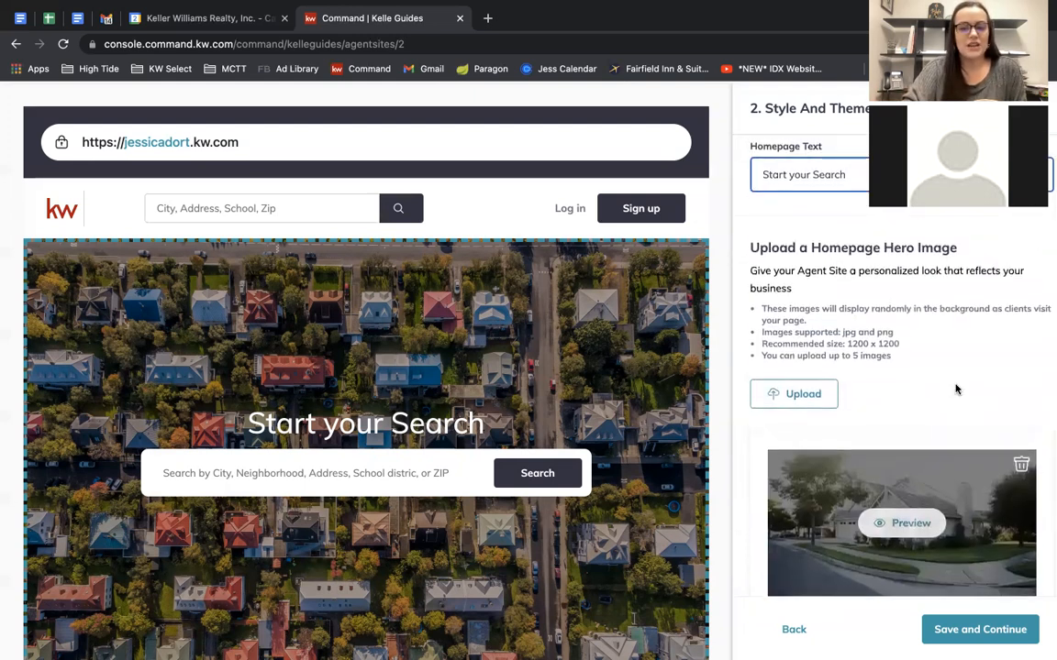
scroll(955, 389, "down", 1)
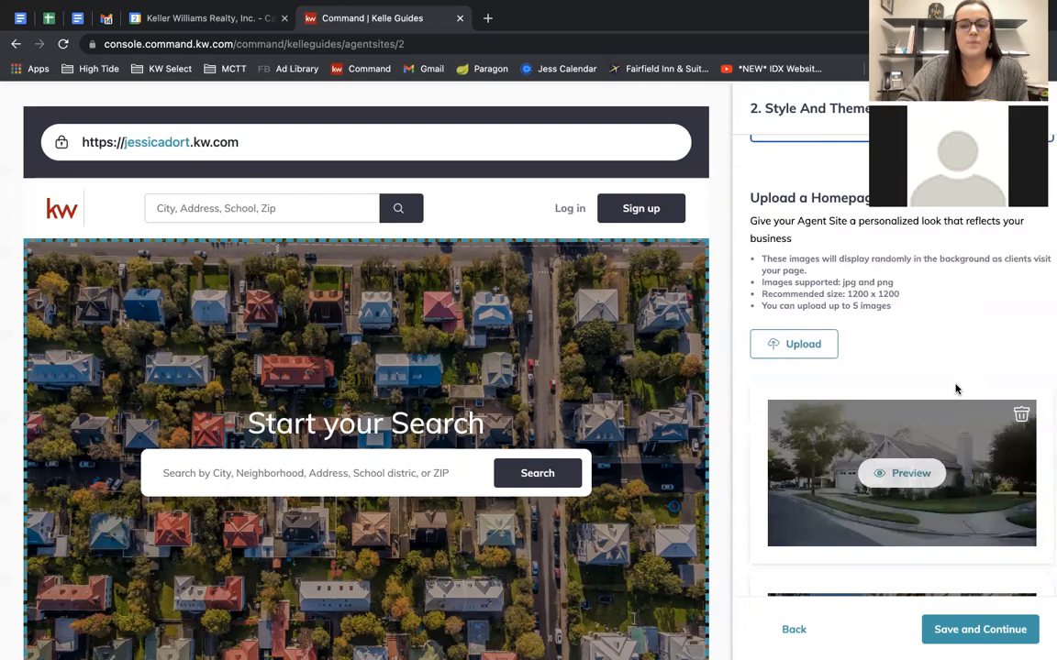
left_click(1018, 418)
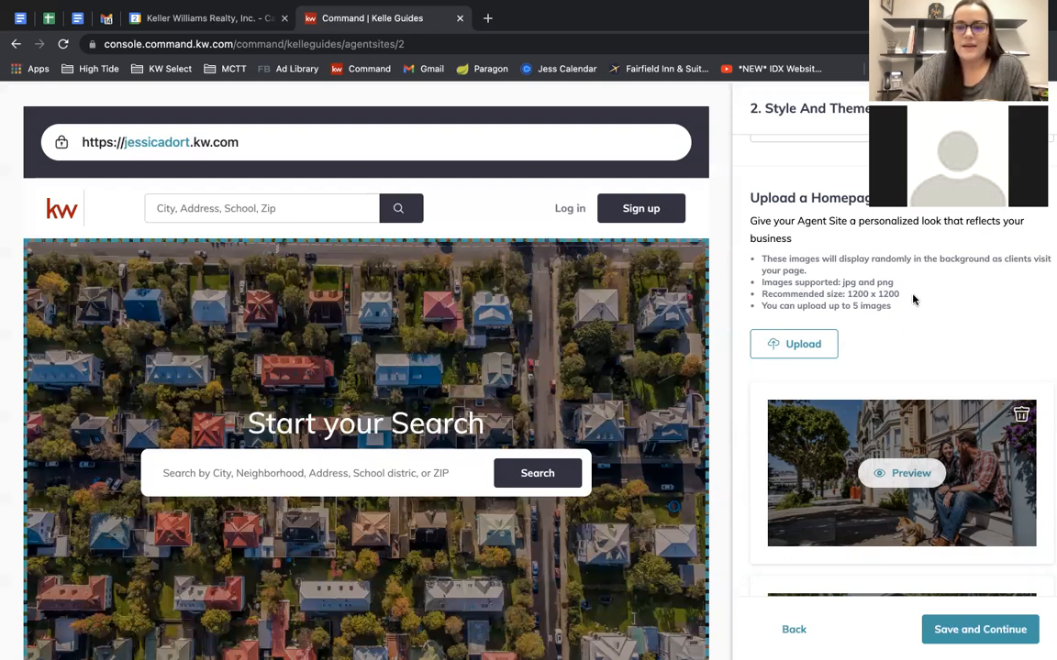
Check the 1200 x 1200 hero image size note, then save the theme and hero images.
left_click_drag(899, 293, 755, 297)
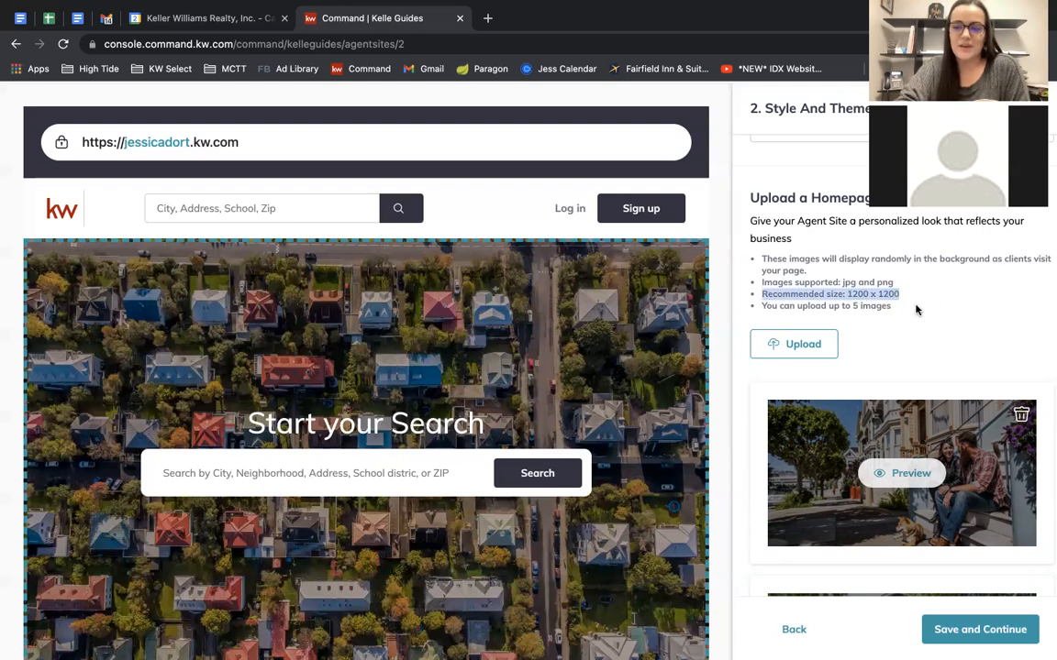
scroll(916, 310, "down", 3)
scroll(759, 377, "up", 4)
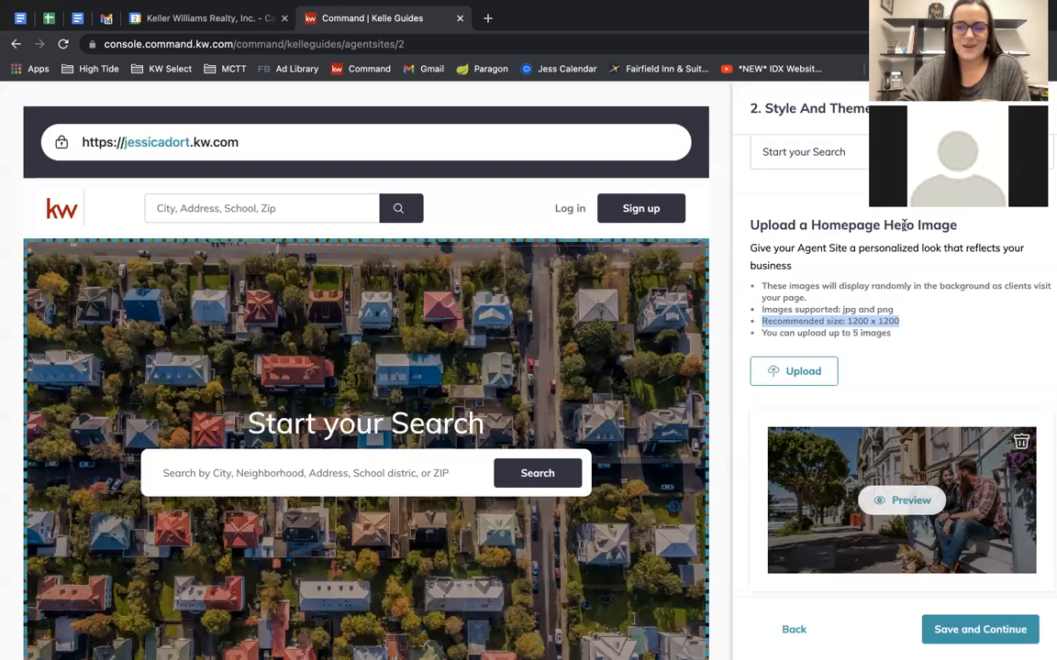
scroll(663, 333, "down", 2)
scroll(662, 333, "up", 1)
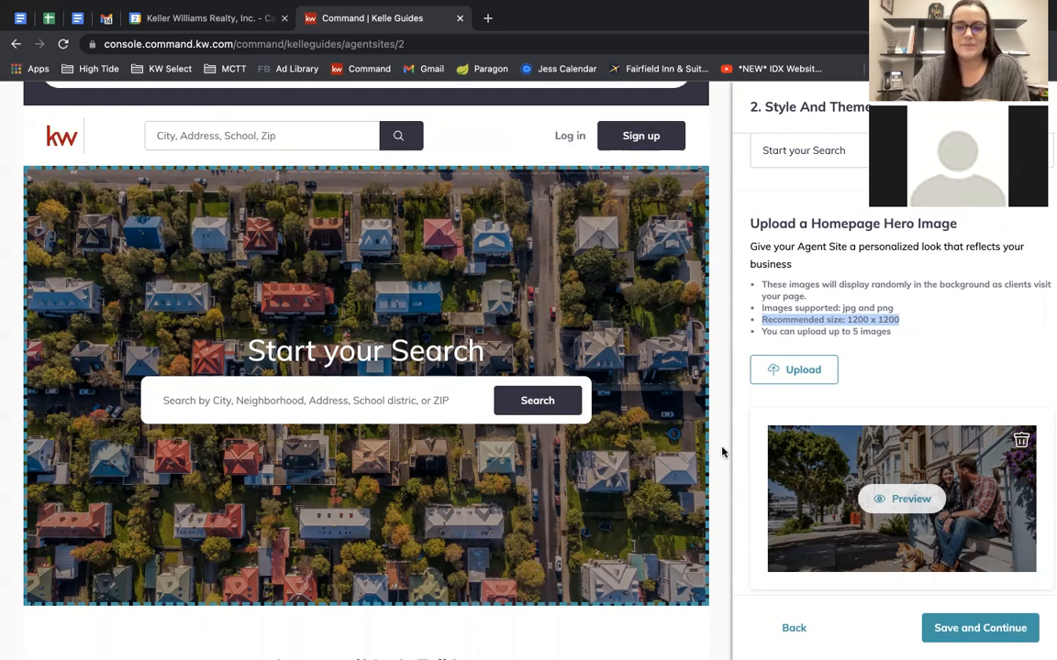
left_click(809, 439)
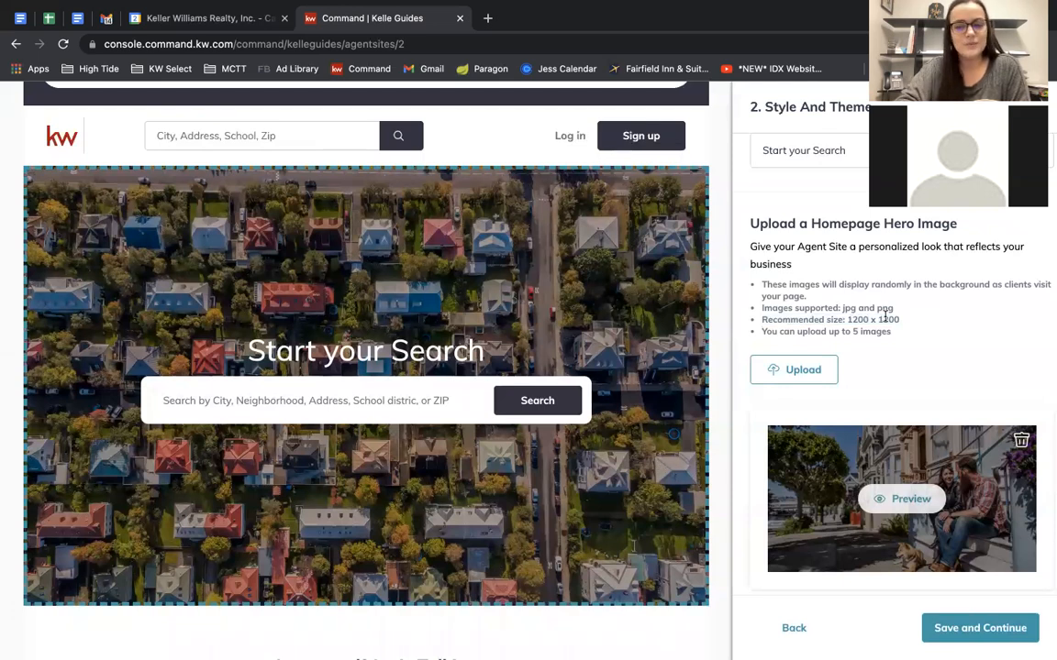
scroll(929, 343, "down", 2)
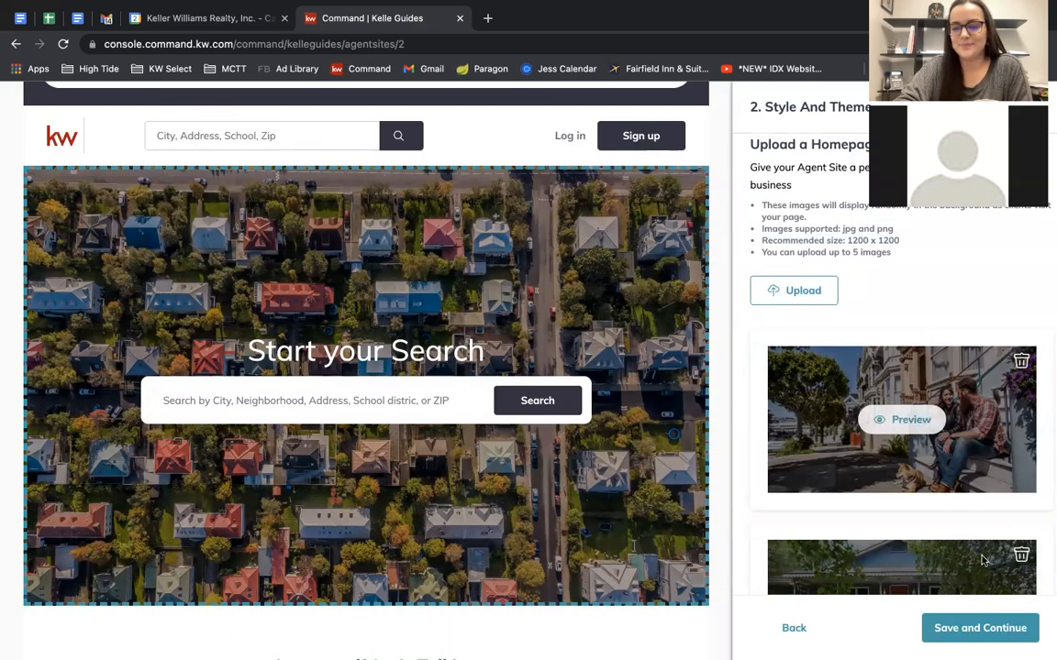
scroll(842, 504, "down", 3)
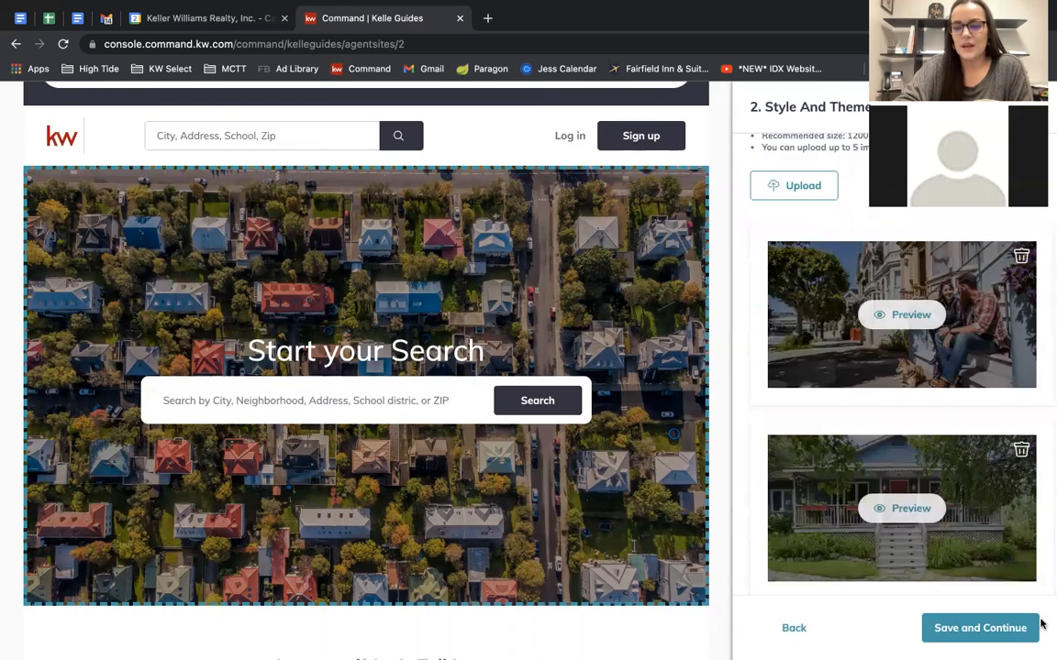
left_click(982, 629)
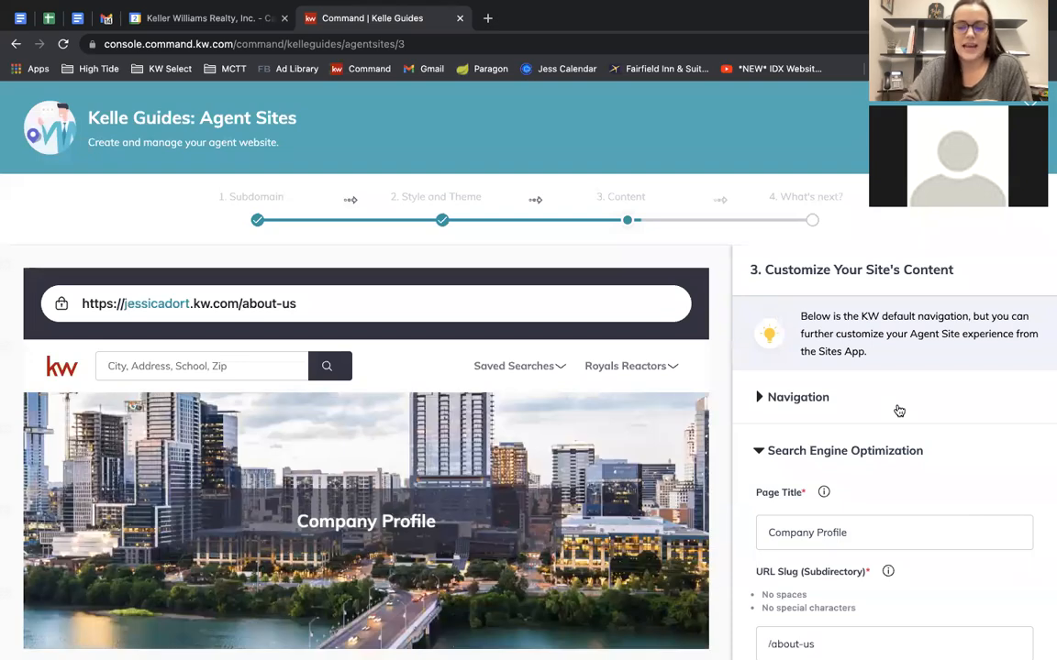
Expand Navigation to list the site's pages and scroll through the preview.
left_click(782, 396)
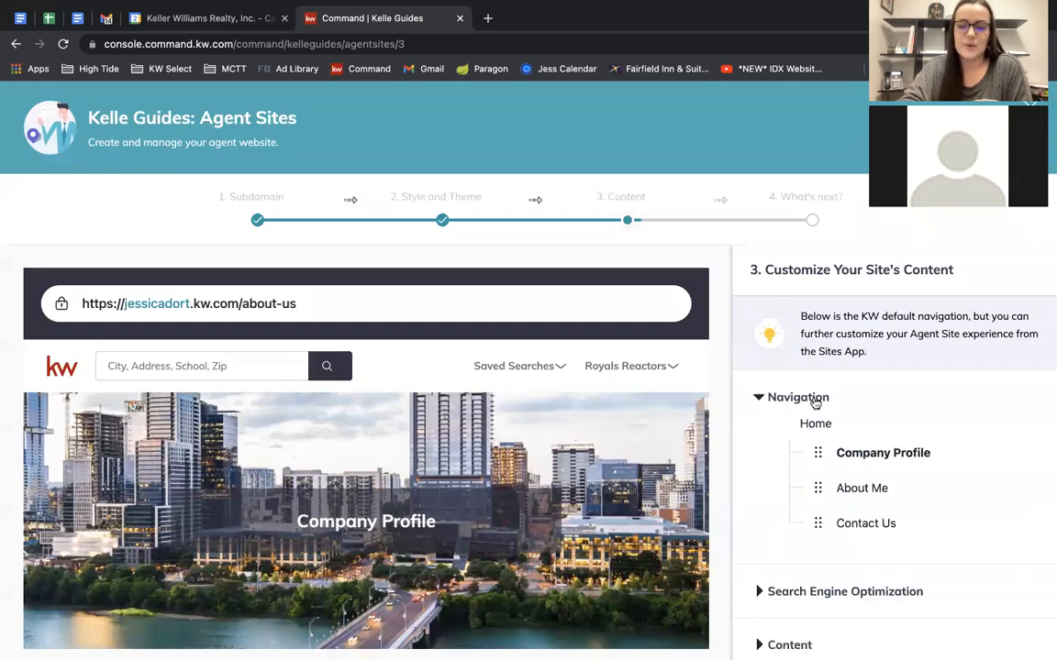
scroll(938, 551, "down", 2)
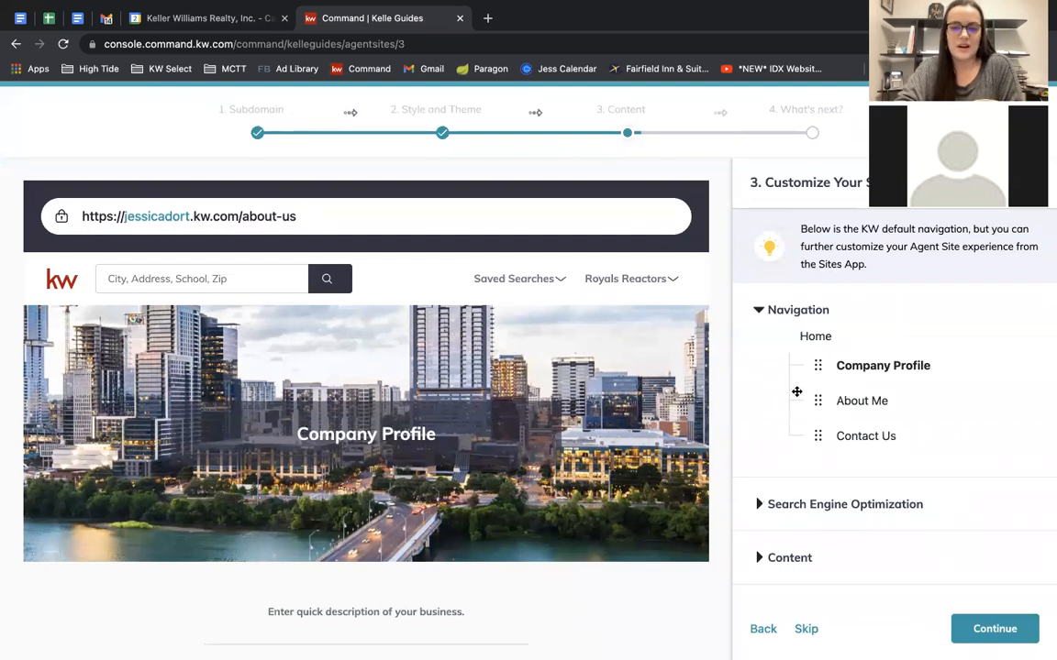
scroll(615, 450, "down", 3)
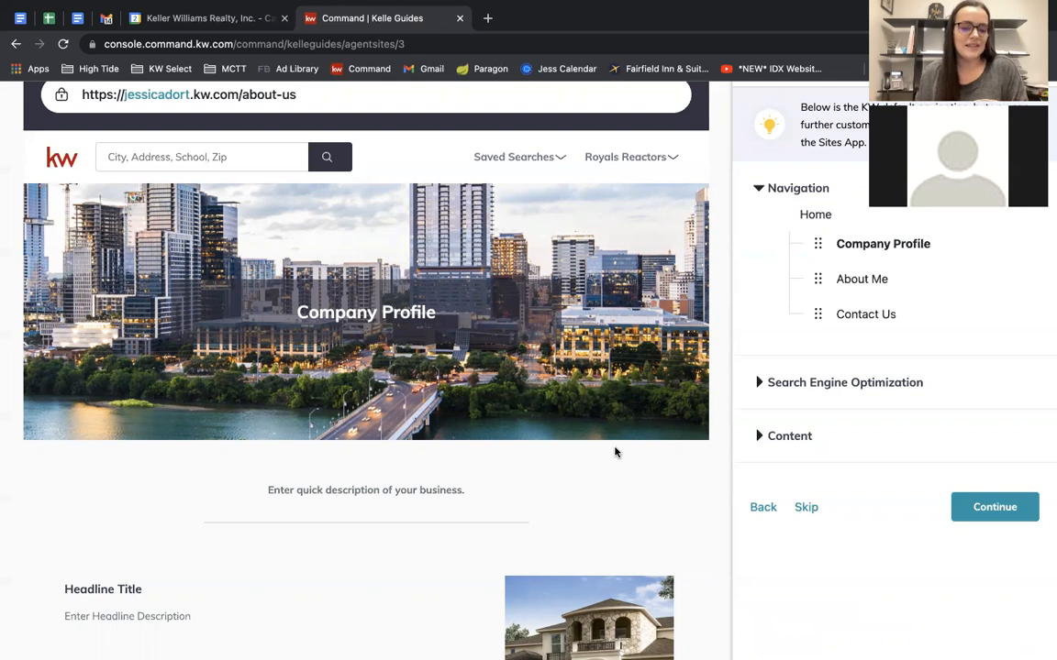
scroll(616, 451, "down", 5)
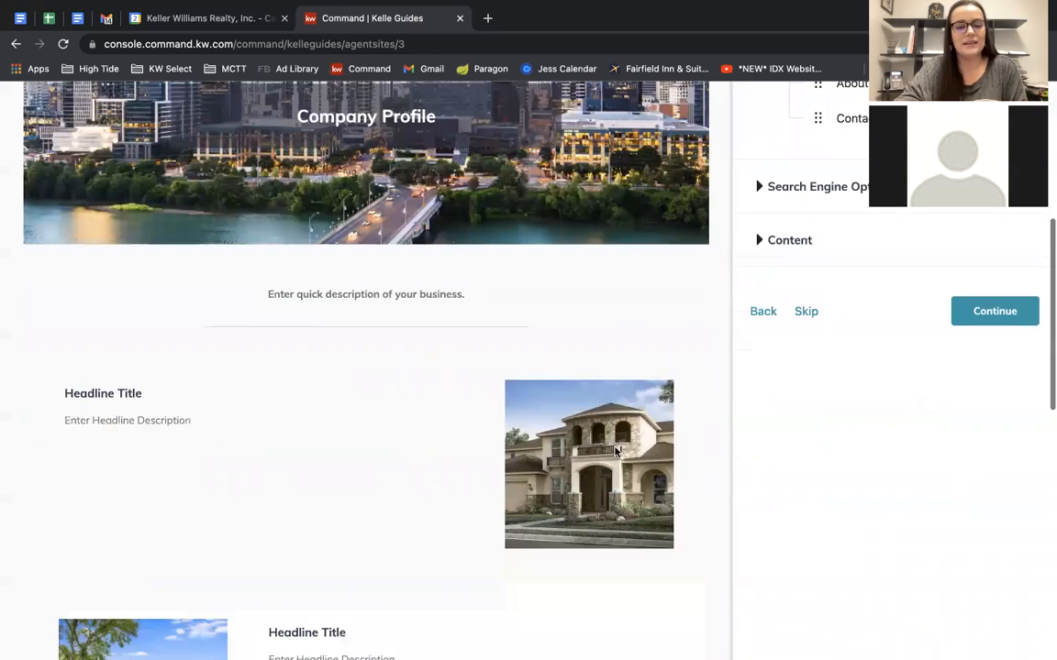
scroll(415, 487, "up", 2)
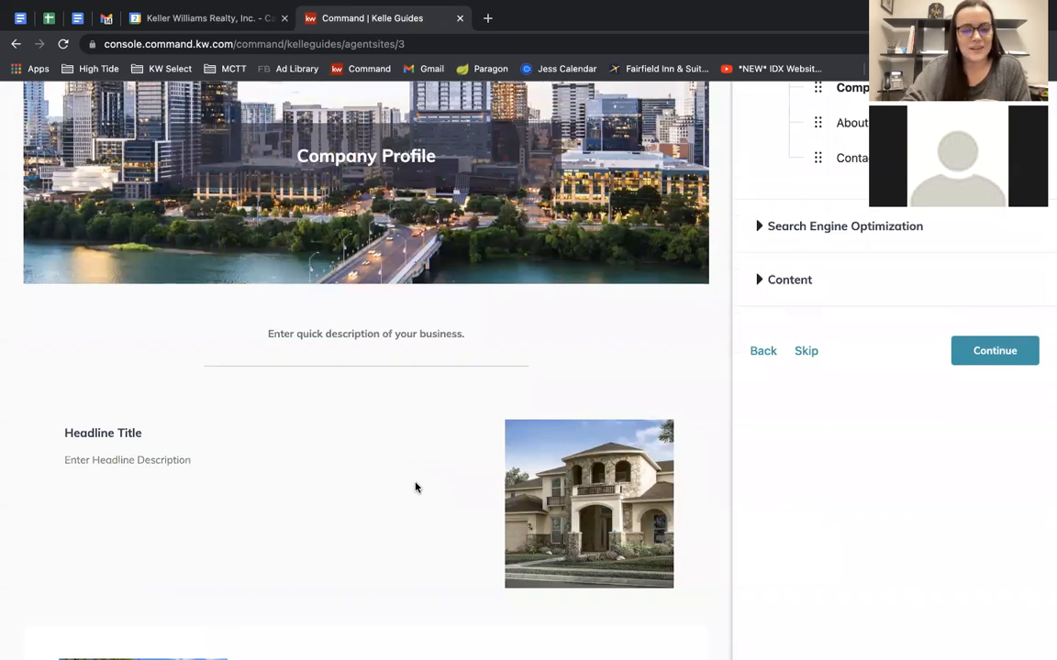
scroll(416, 487, "down", 3)
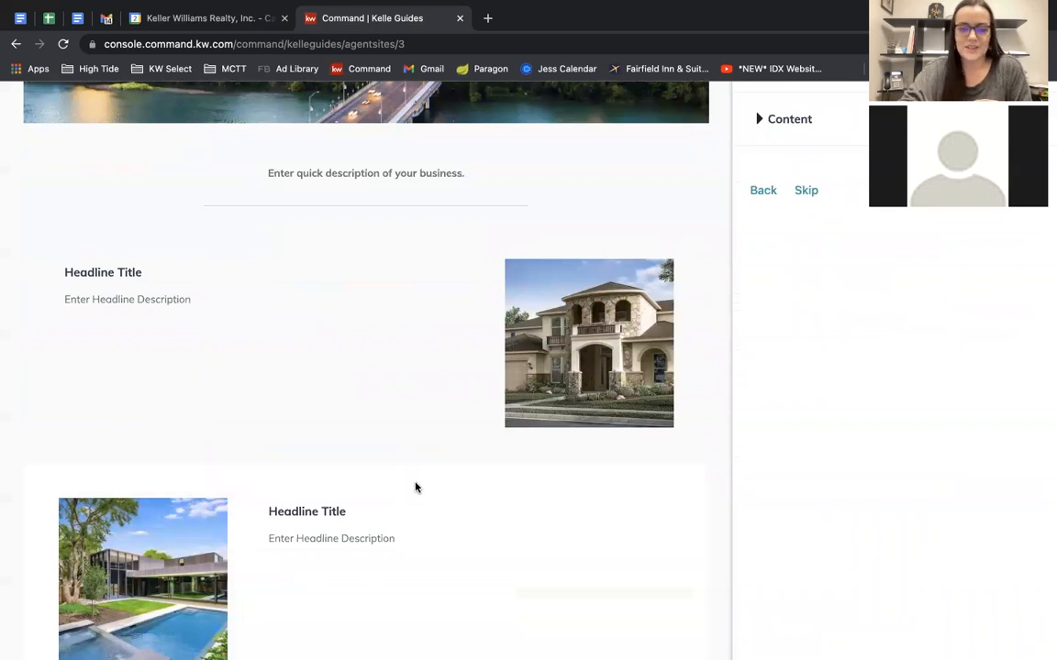
scroll(415, 487, "down", 1)
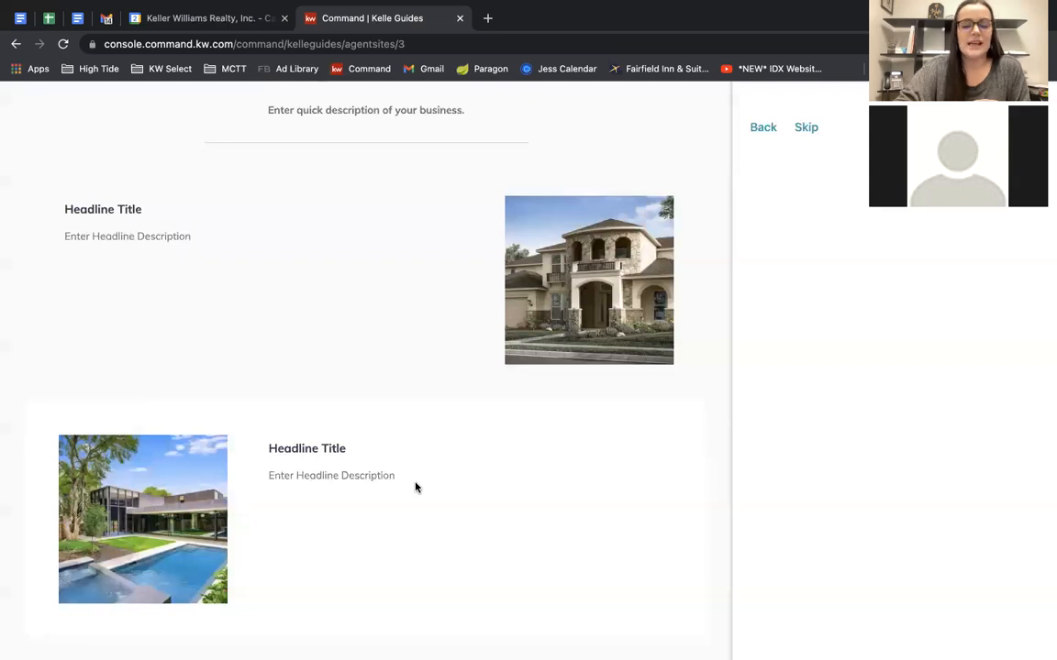
scroll(416, 487, "up", 7)
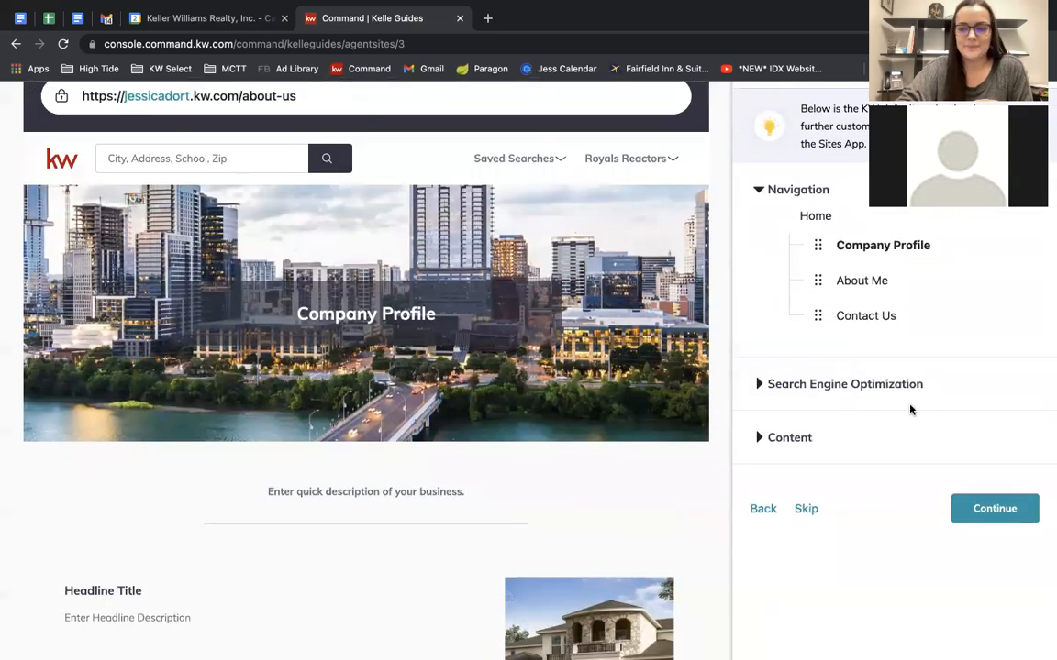
Show the Company Profile SEO settings: title 'Company Profile', slug '/about-us'.
left_click(779, 383)
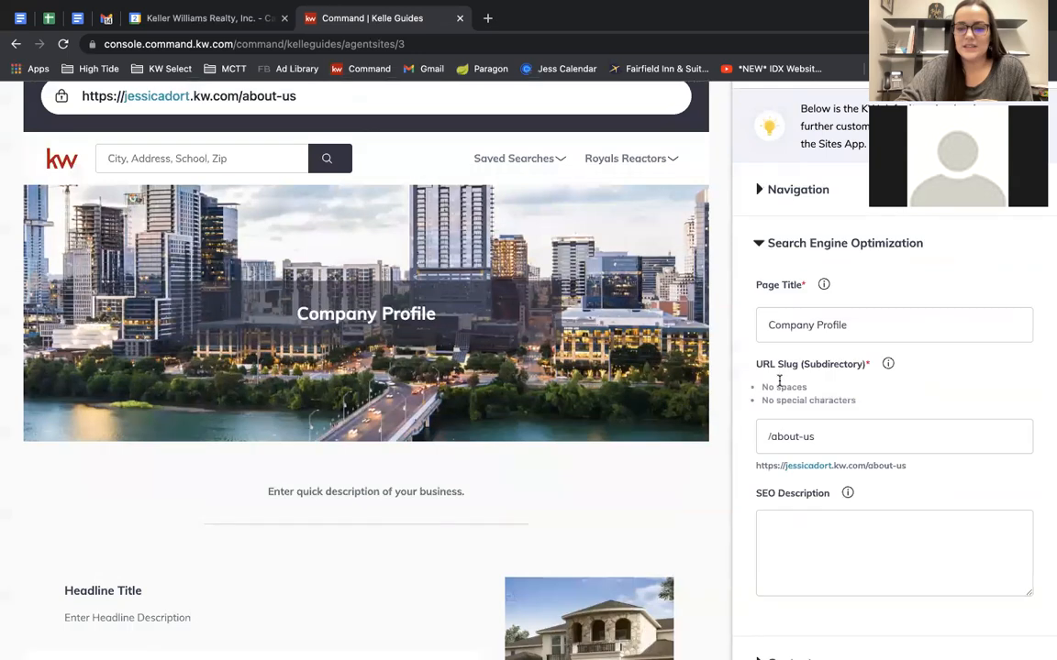
scroll(872, 293, "down", 1)
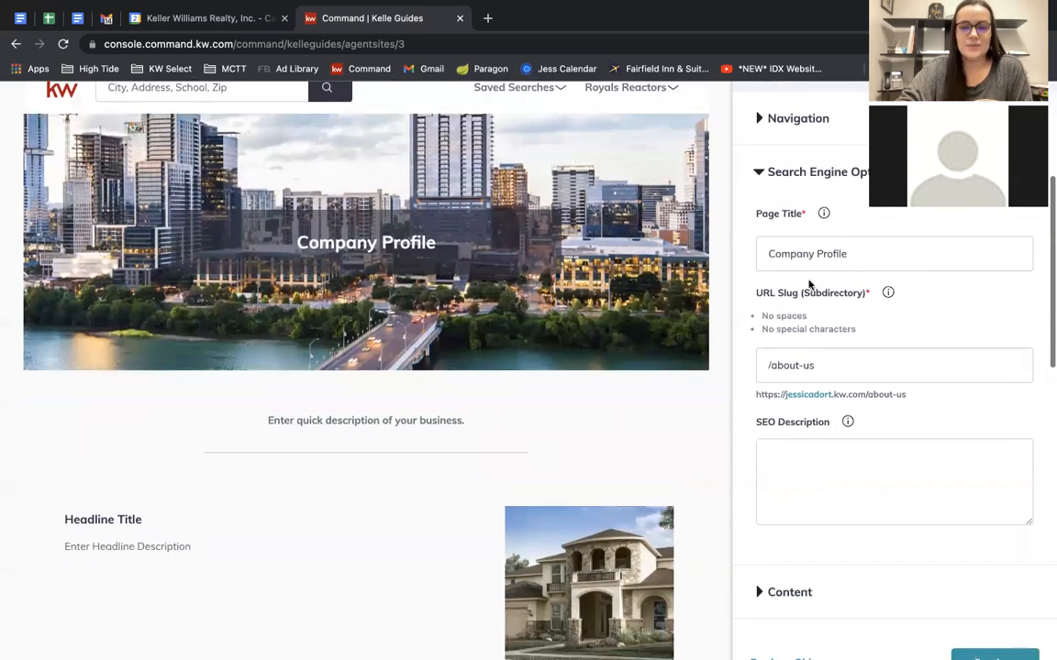
scroll(837, 276, "up", 1)
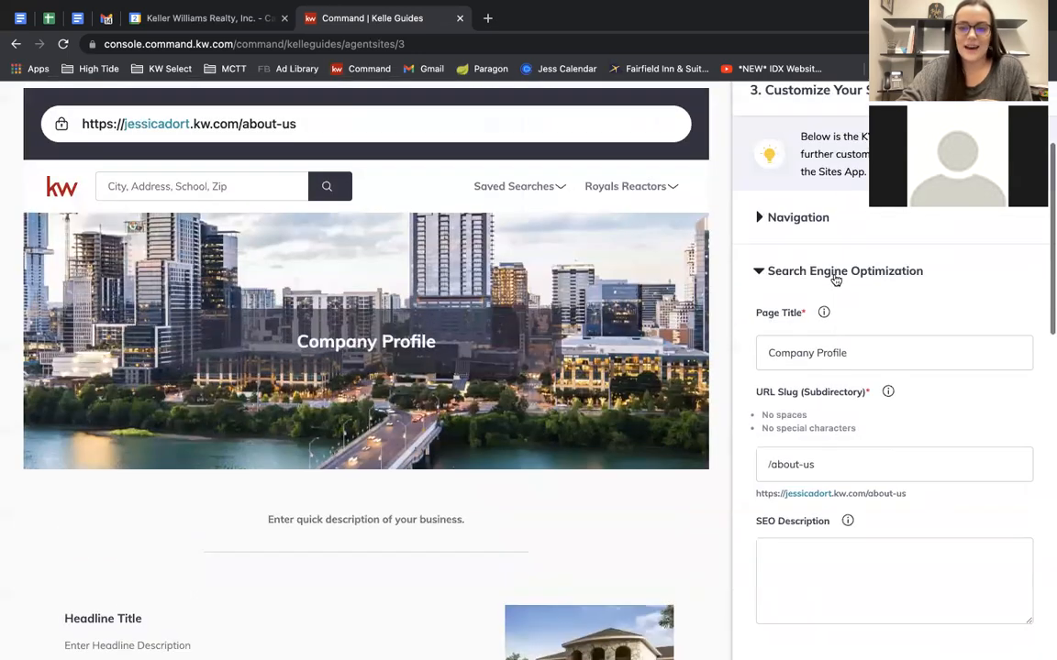
Change the page title to 'Working with' followed by the agent's first name.
triple_click(833, 358)
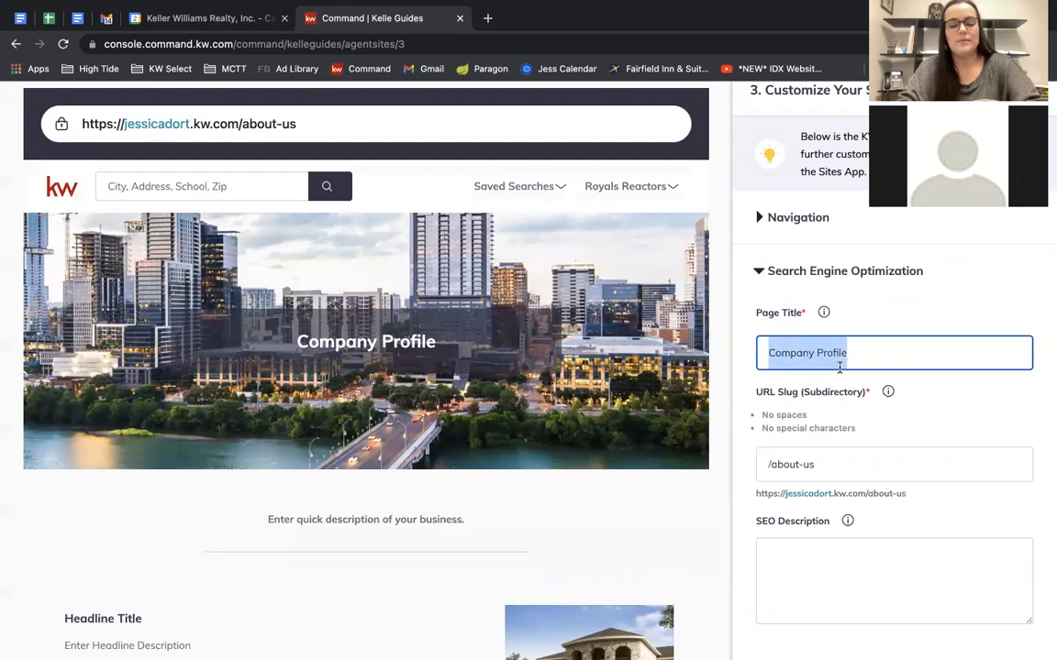
type("Working with ")
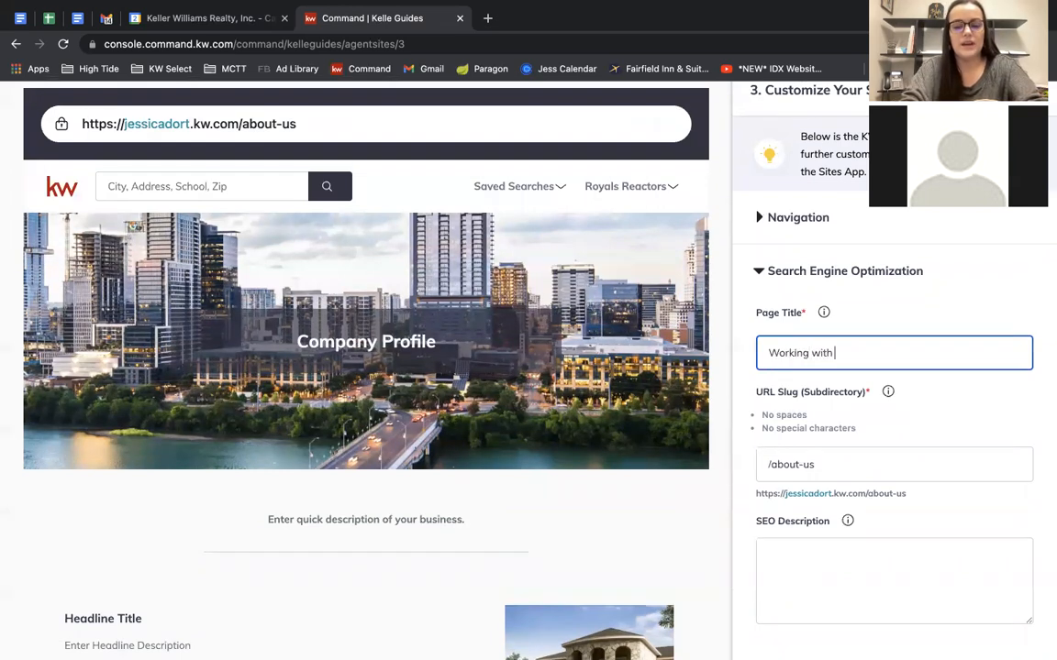
type("Jess")
left_click(986, 389)
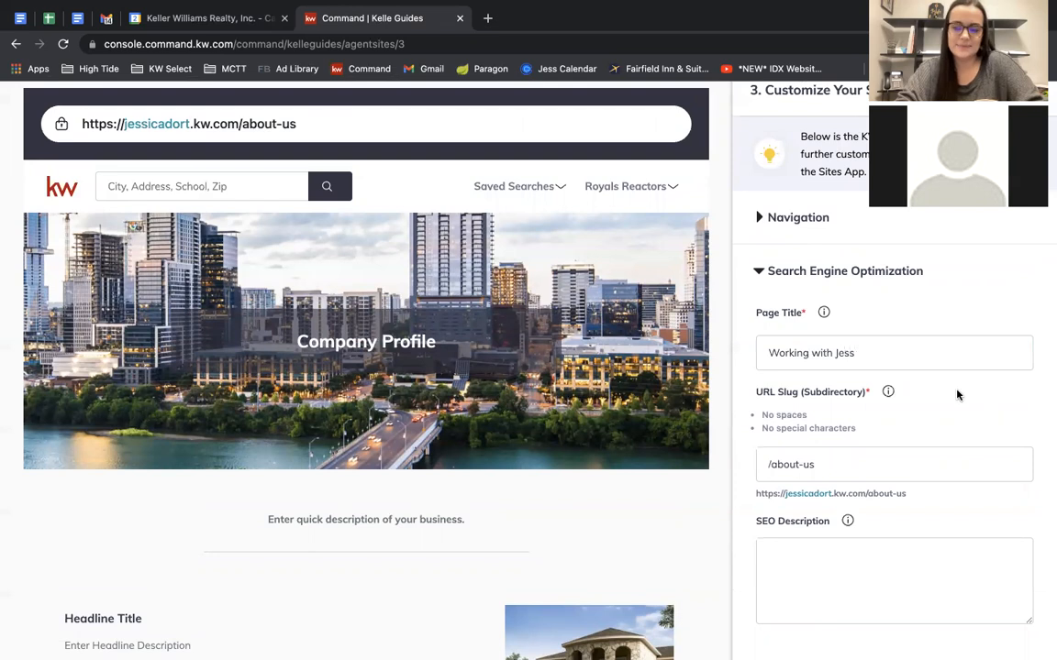
scroll(956, 395, "down", 1)
scroll(956, 395, "up", 2)
scroll(871, 413, "down", 3)
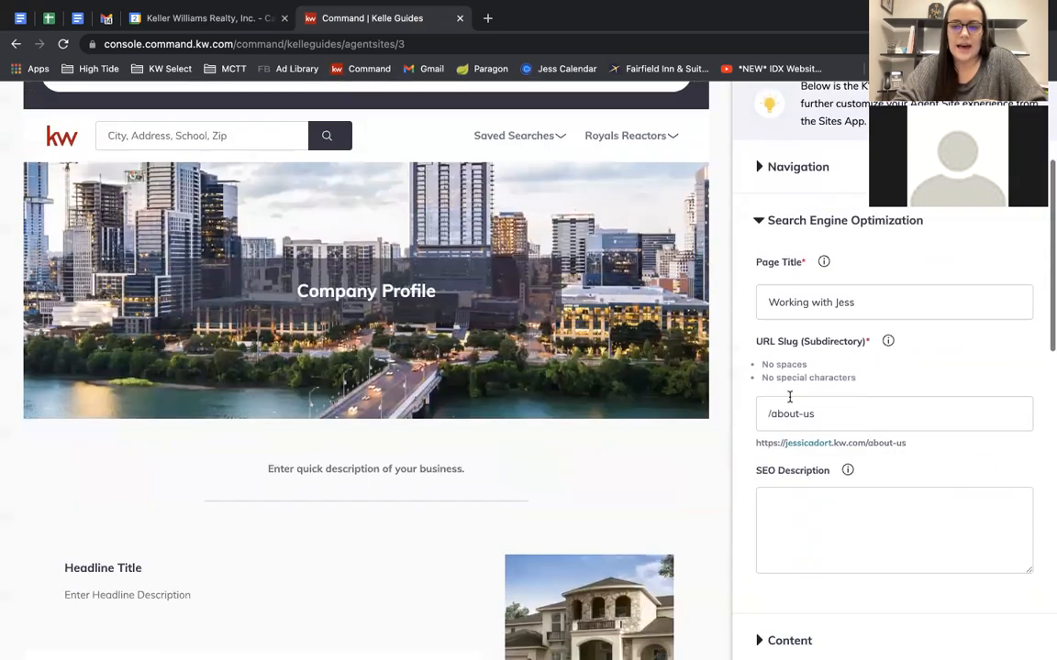
scroll(830, 413, "up", 2)
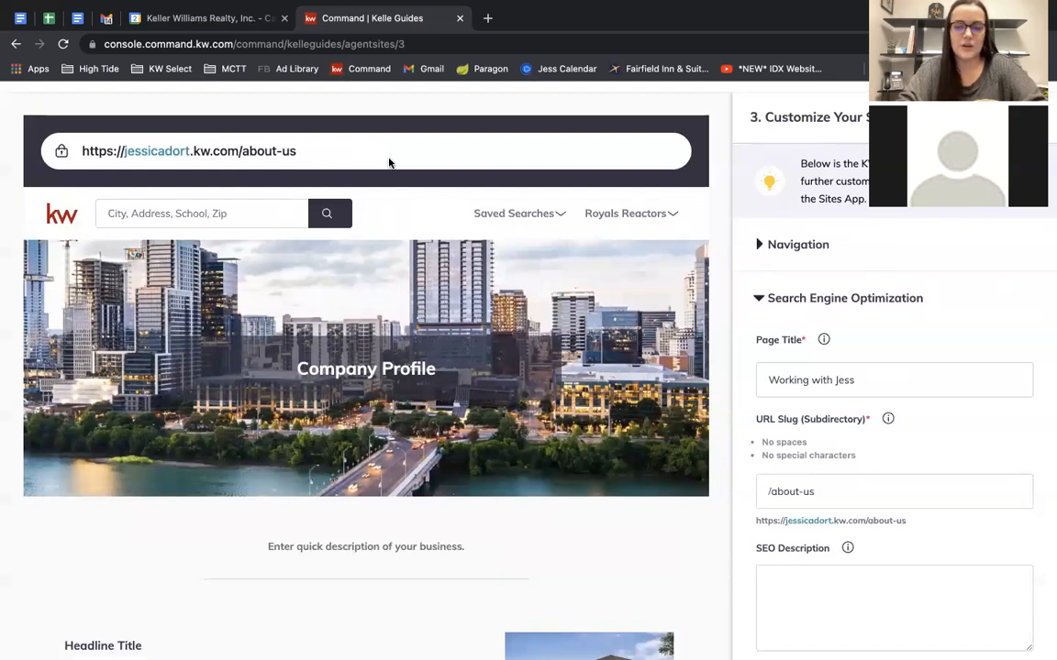
Replace the 'about-us' slug with 'working-with-' plus the agent's first name in lowercase.
left_click_drag(830, 491, 771, 492)
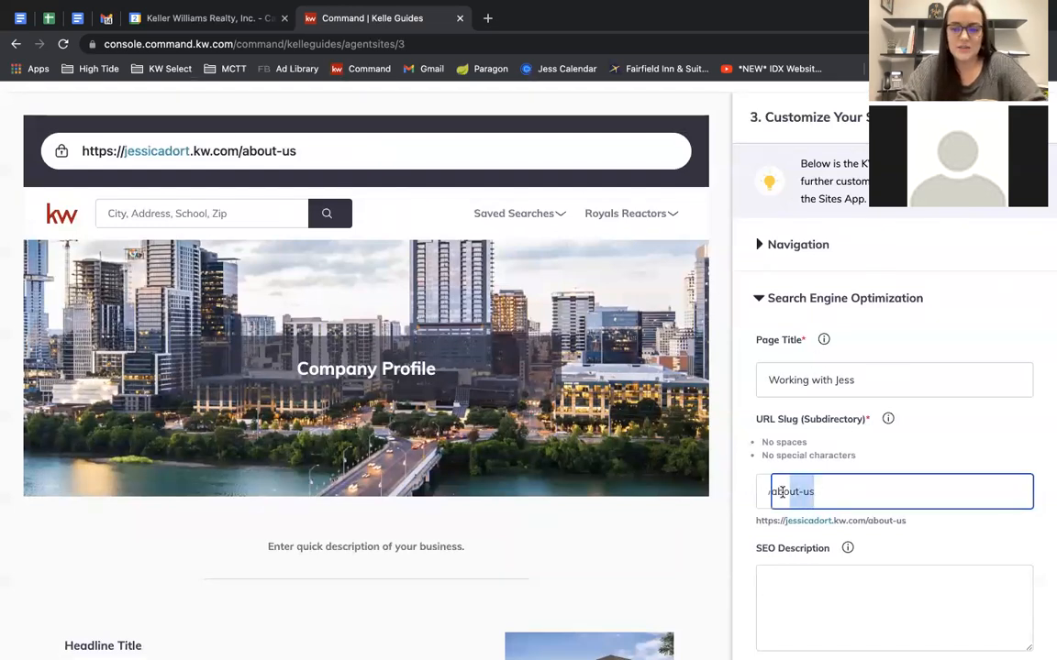
type("working-with-jess")
left_click(987, 462)
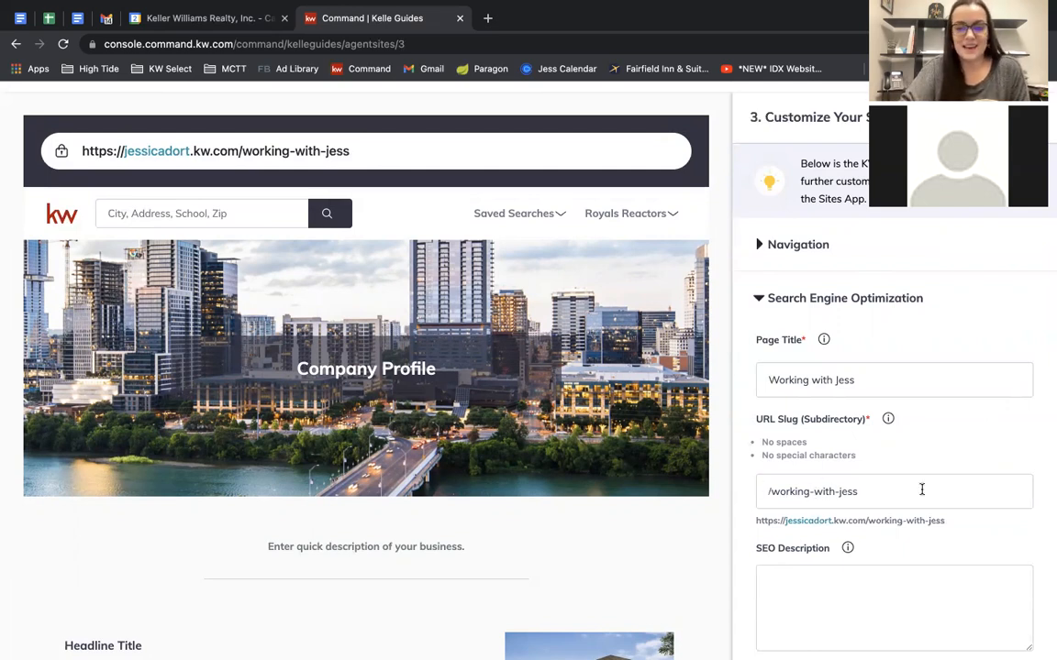
scroll(908, 472, "down", 2)
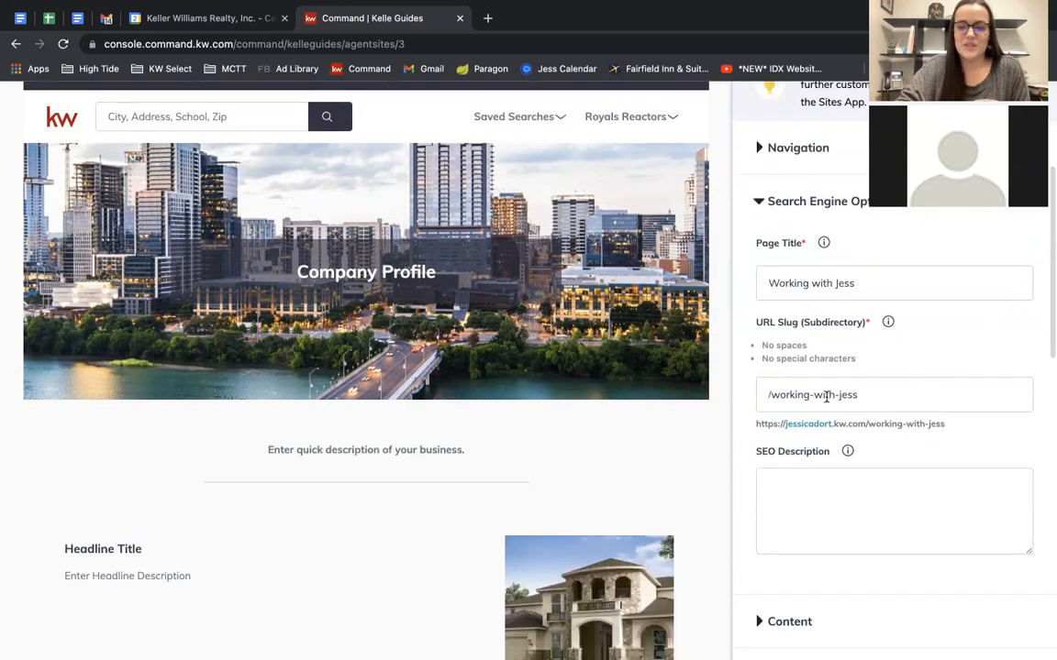
scroll(897, 437, "down", 2)
scroll(863, 434, "up", 1)
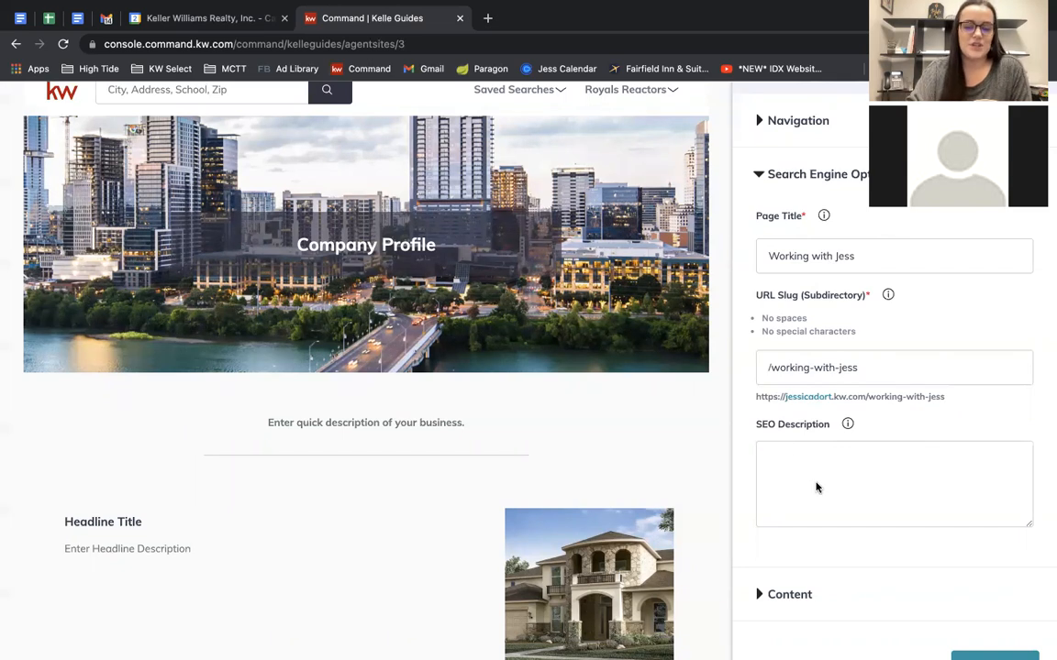
scroll(816, 487, "down", 1)
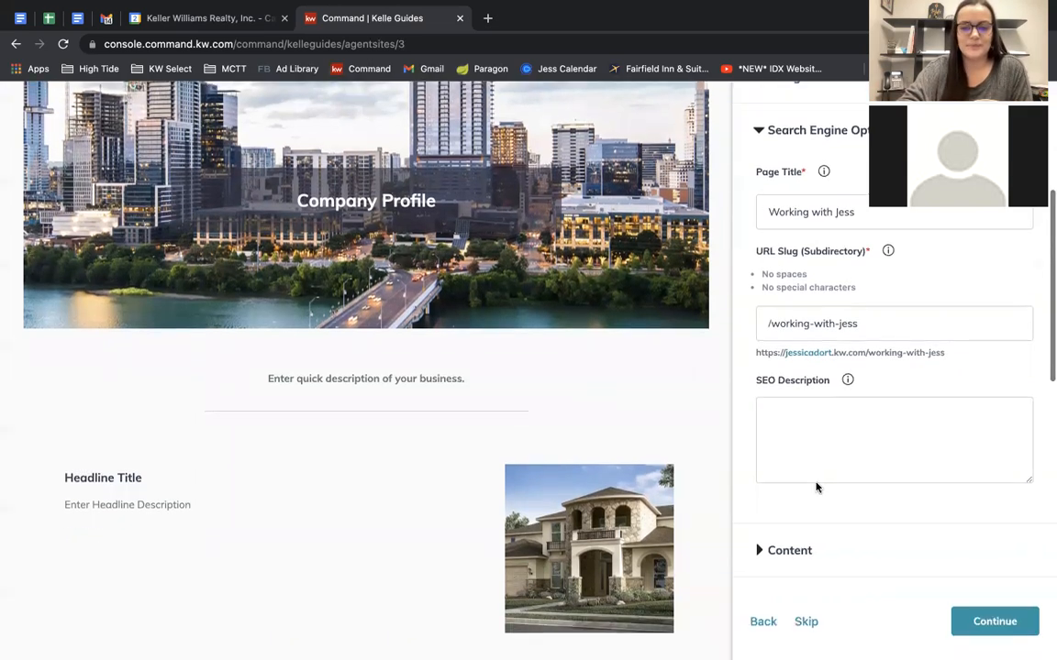
Expand Content and review the placeholder intro paragraph and Section 1 headline.
left_click(789, 549)
scroll(798, 294, "up", 2)
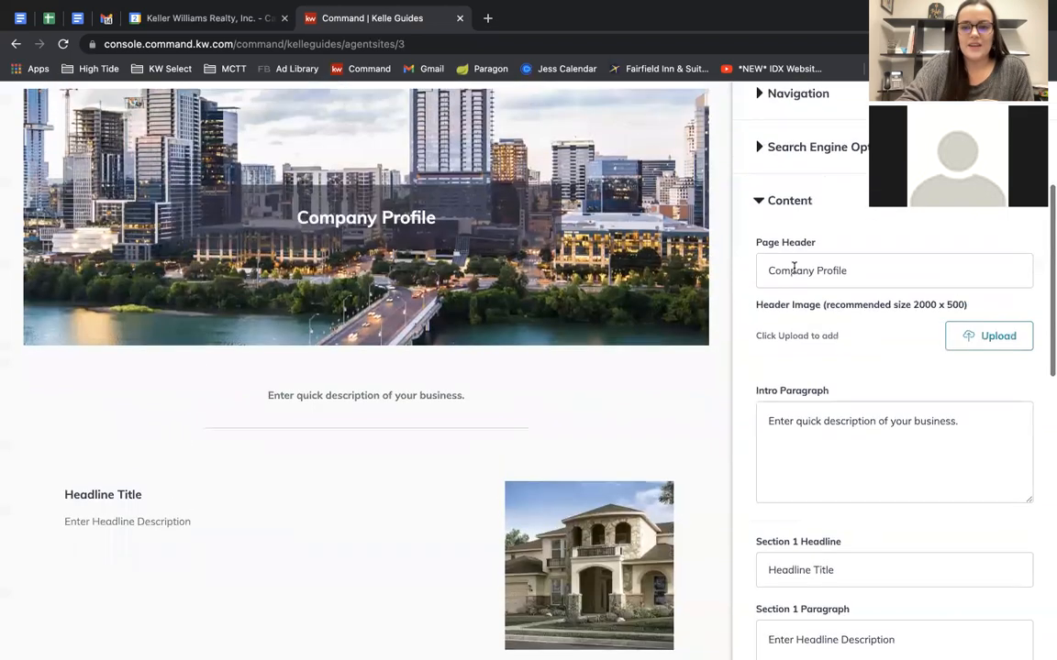
scroll(565, 419, "down", 3)
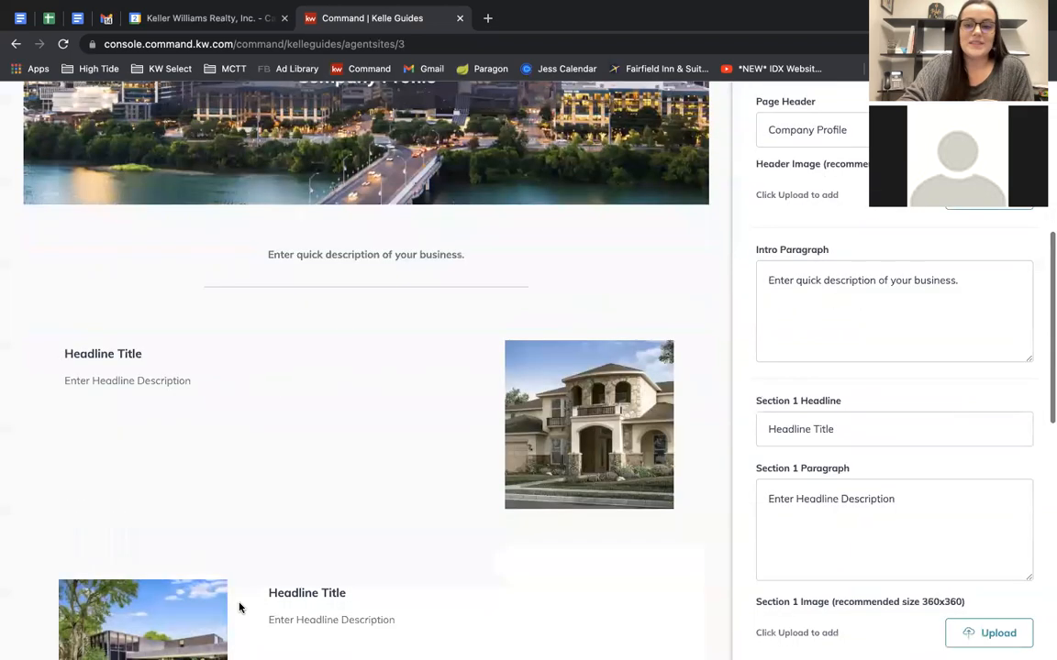
scroll(856, 408, "up", 2)
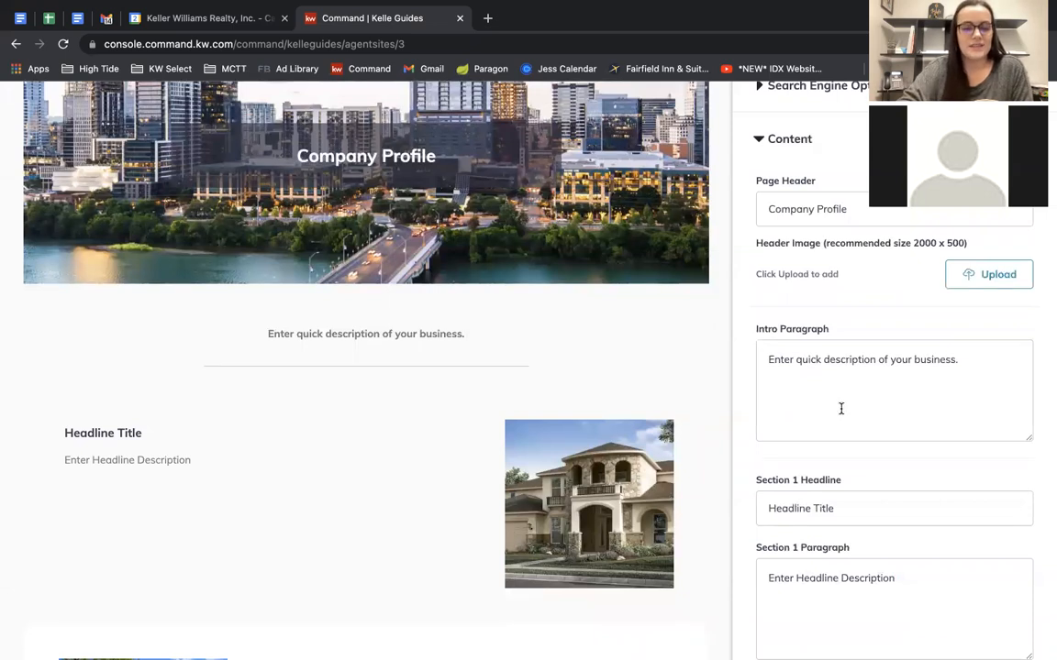
left_click_drag(958, 359, 767, 360)
scroll(906, 373, "down", 5)
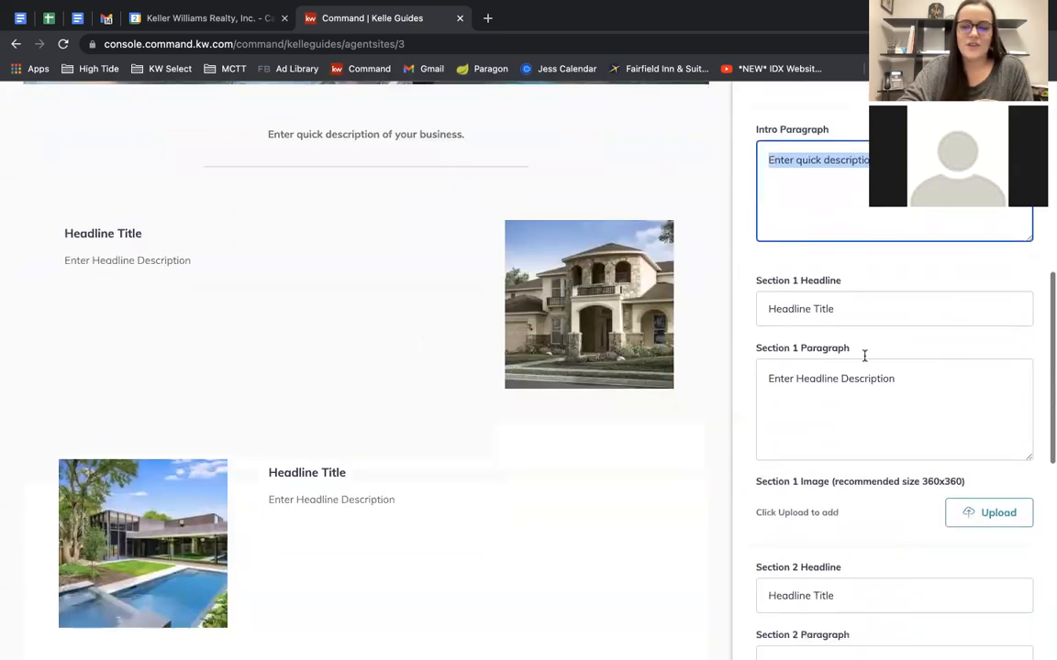
left_click_drag(838, 308, 689, 311)
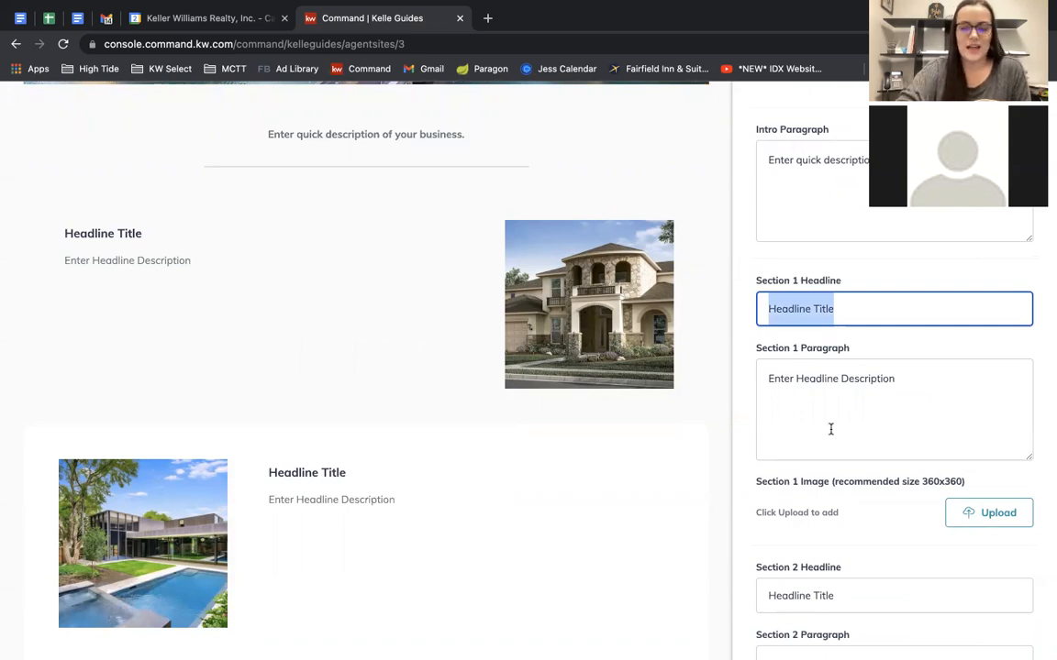
Delete the placeholder Footer Title and Footer Paragraph text.
scroll(830, 429, "down", 5)
scroll(831, 431, "down", 2)
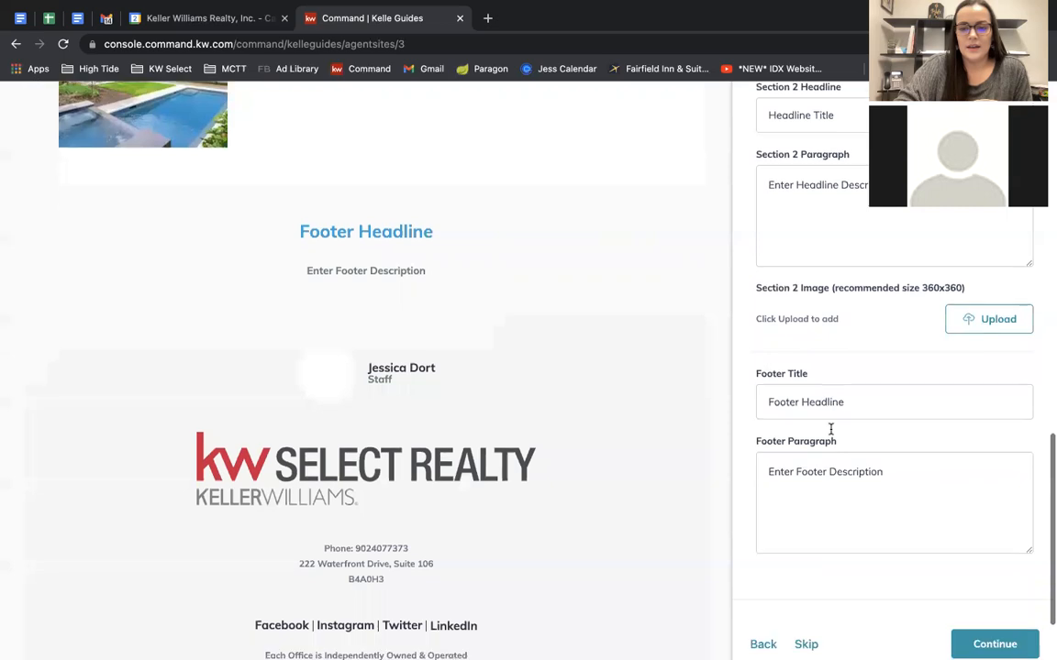
scroll(830, 434, "down", 2)
scroll(830, 434, "up", 2)
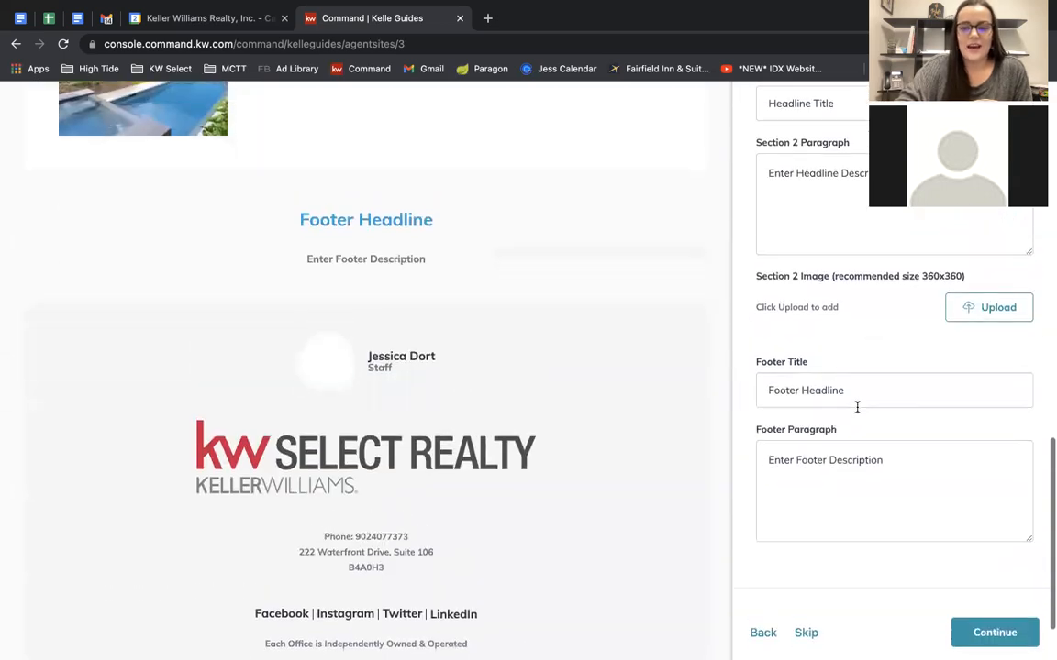
left_click_drag(858, 391, 714, 393)
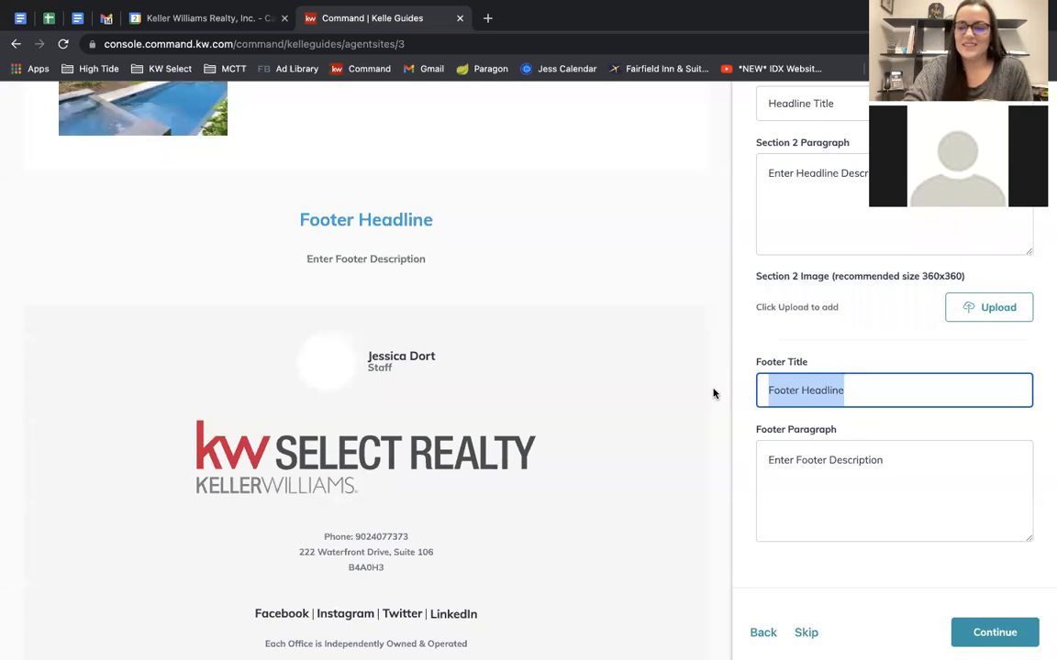
key("BackSpace")
triple_click(859, 458)
key("BackSpace")
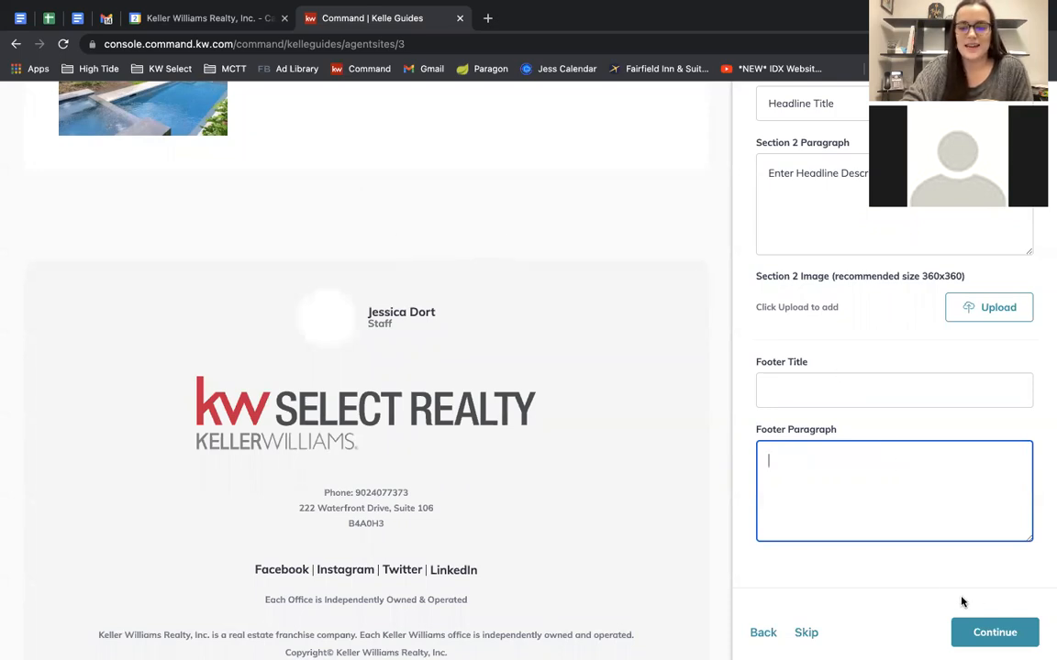
scroll(932, 460, "up", 10)
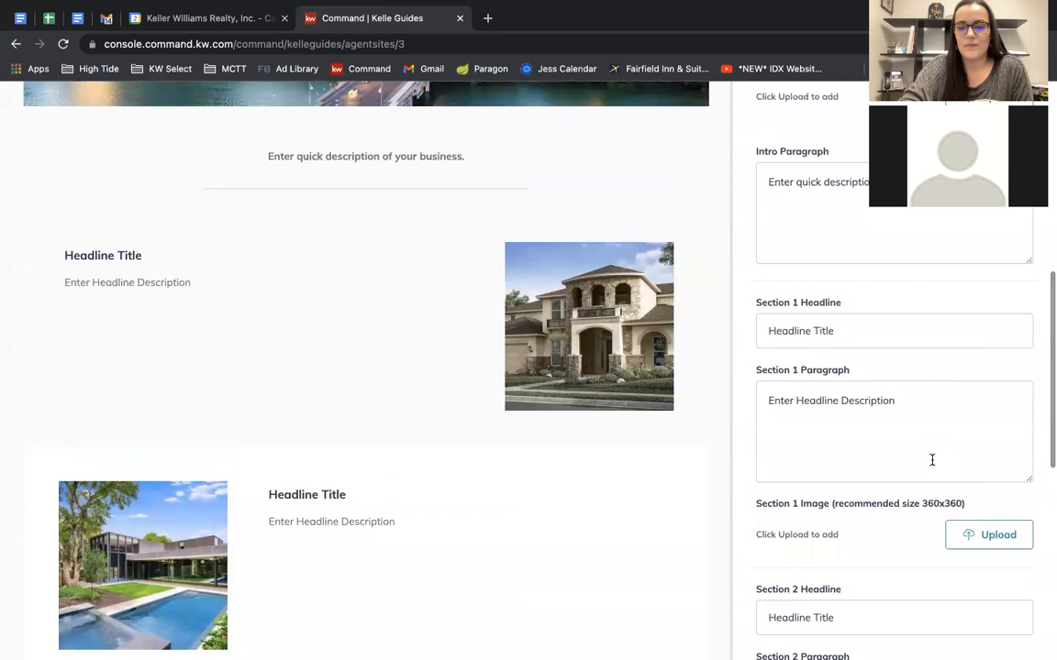
scroll(932, 460, "down", 10)
Save the Company Profile page and review the site's page list.
left_click(1012, 592)
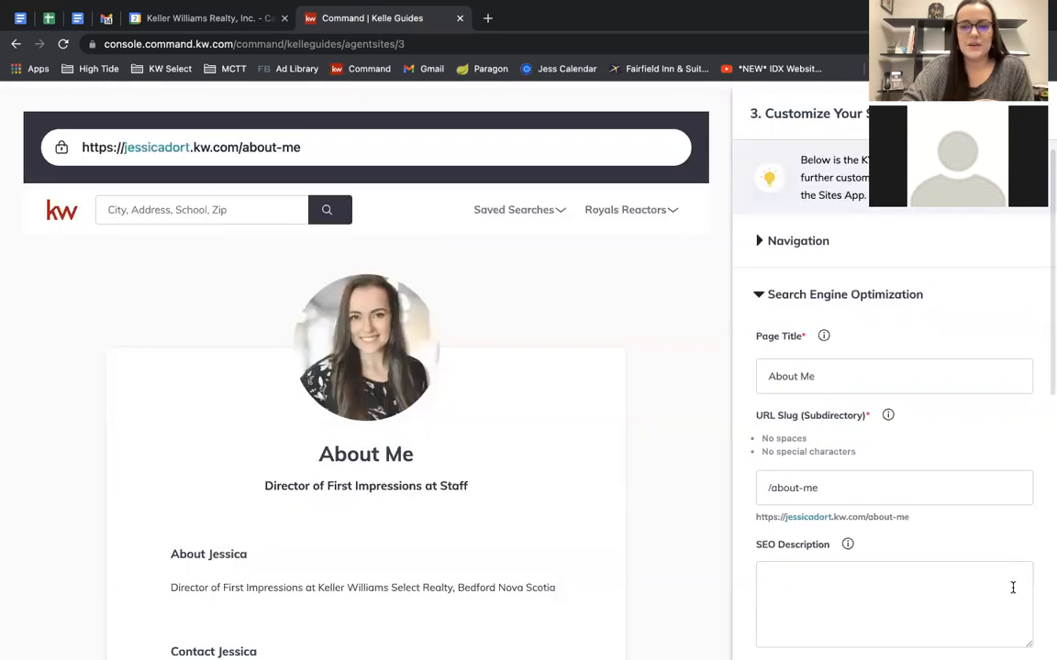
left_click(803, 242)
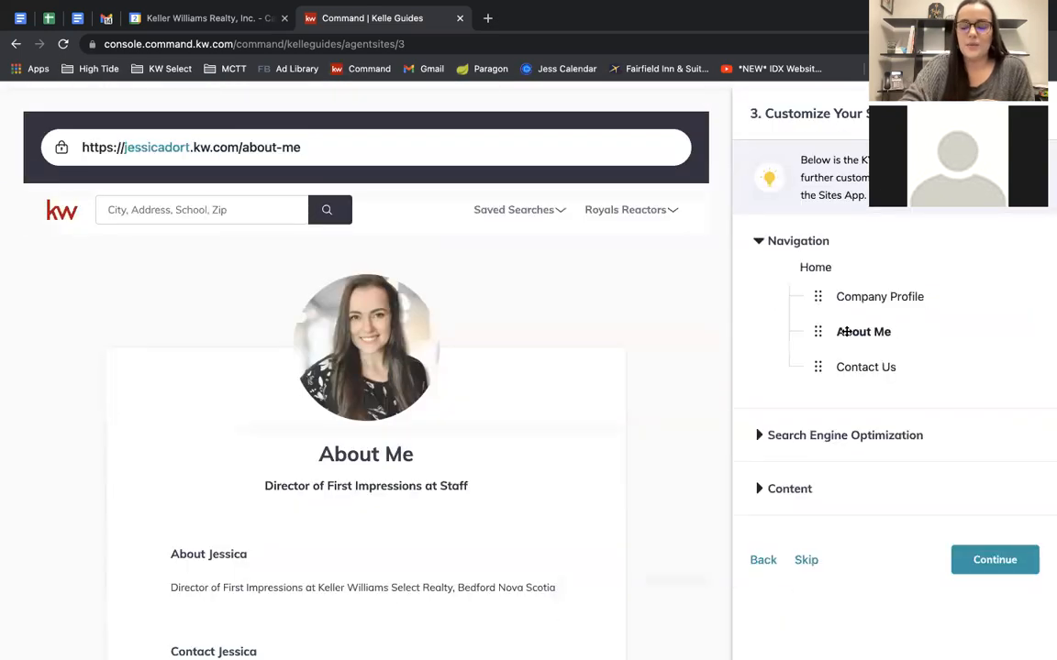
scroll(847, 332, "down", 3)
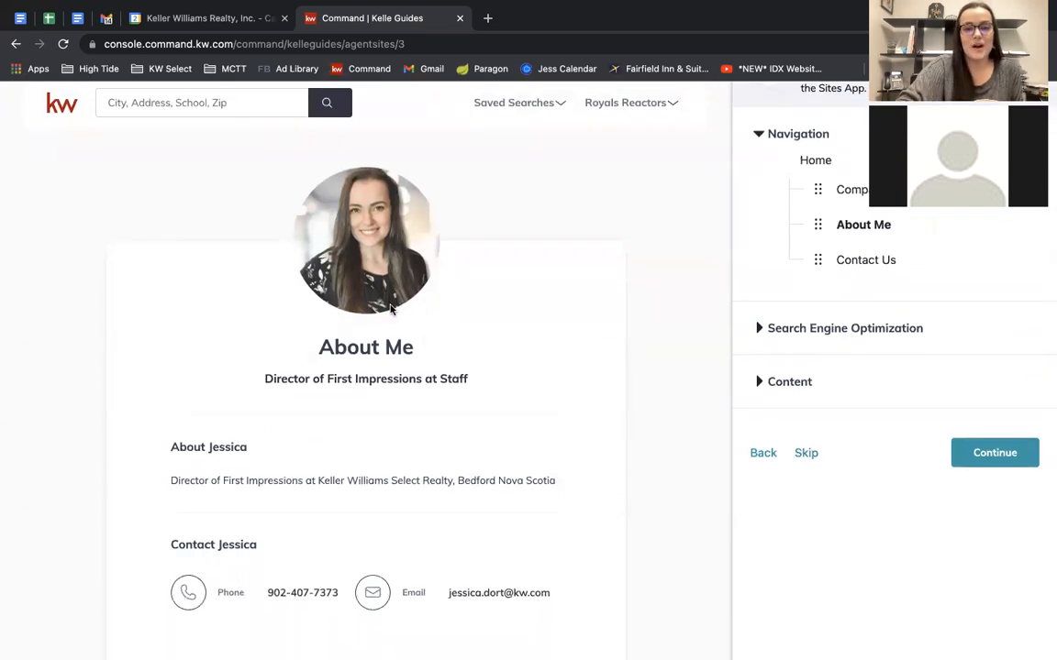
scroll(389, 309, "down", 4)
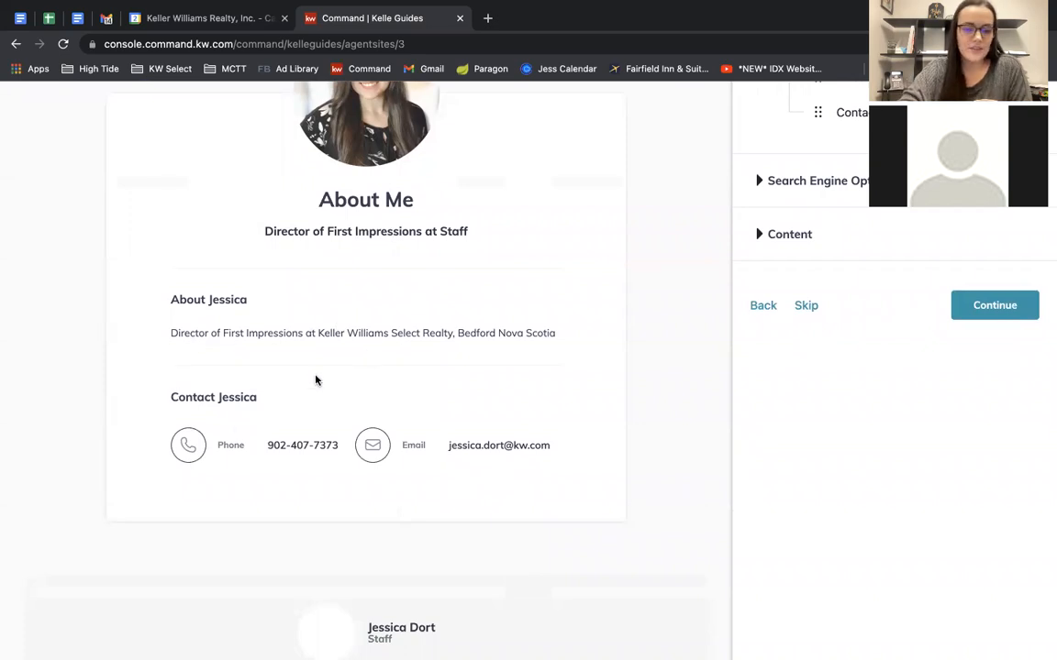
scroll(403, 476, "up", 3)
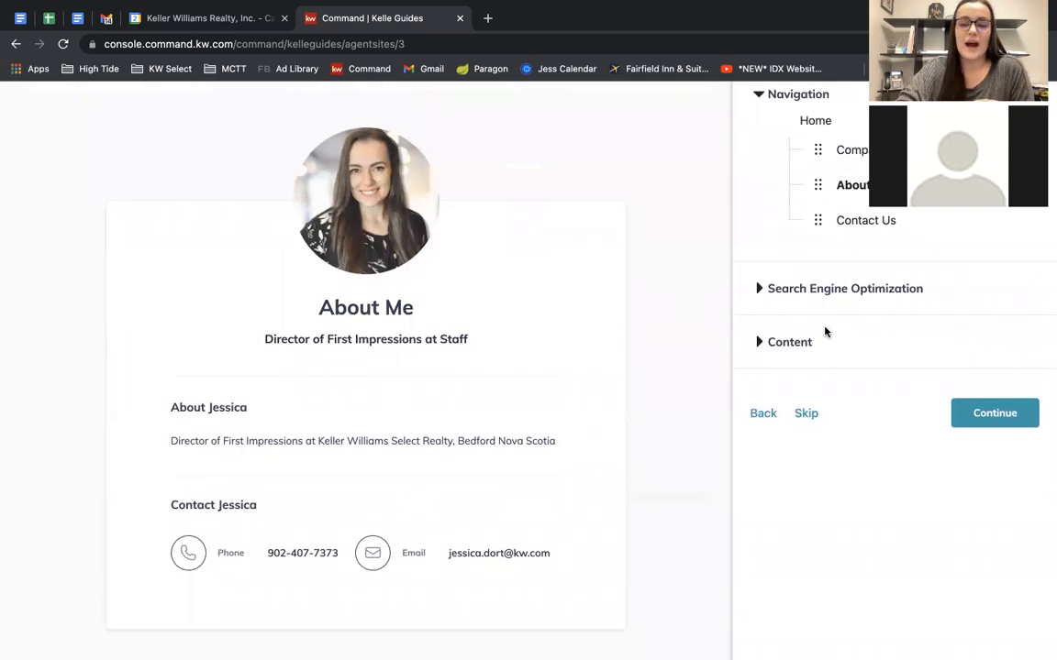
Review the About Me content, title and about-me slug, then continue.
left_click(801, 343)
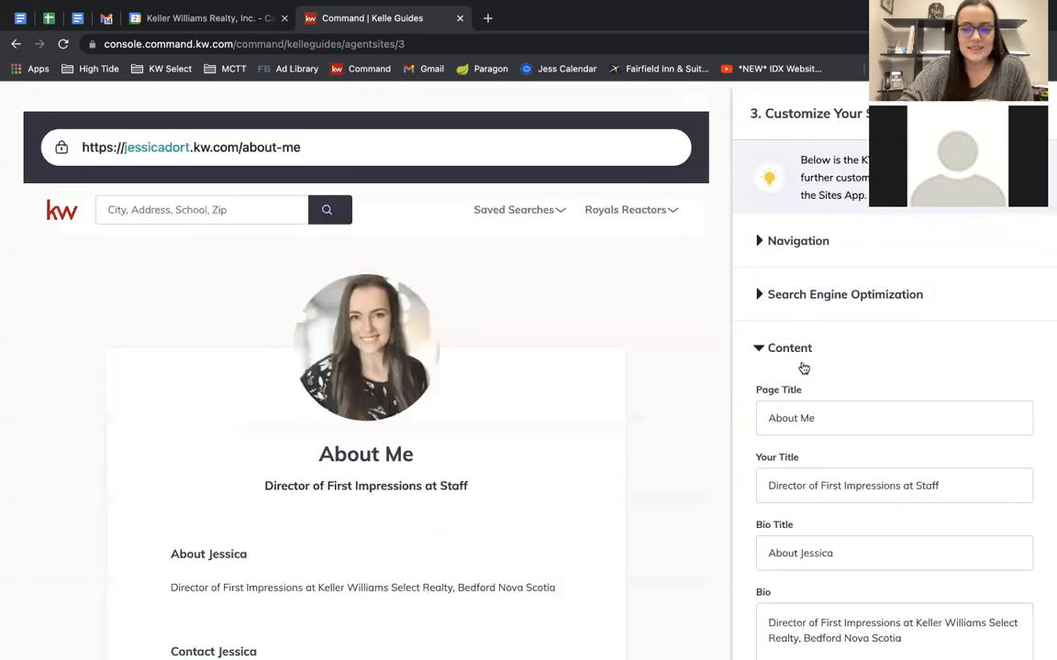
scroll(873, 438, "down", 3)
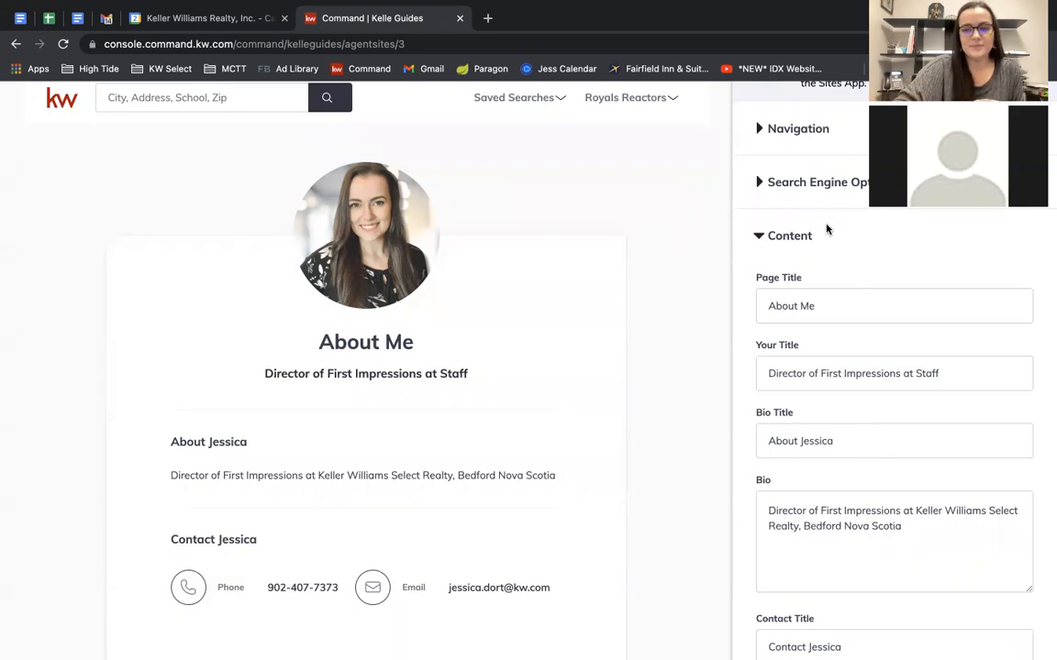
left_click(771, 182)
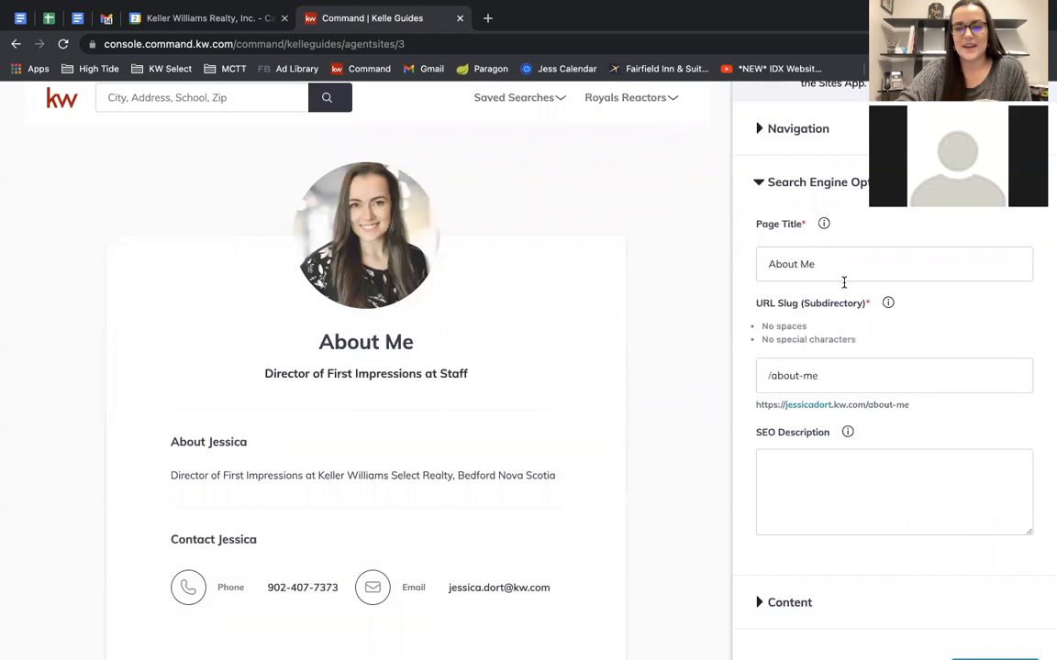
left_click_drag(830, 260, 767, 264)
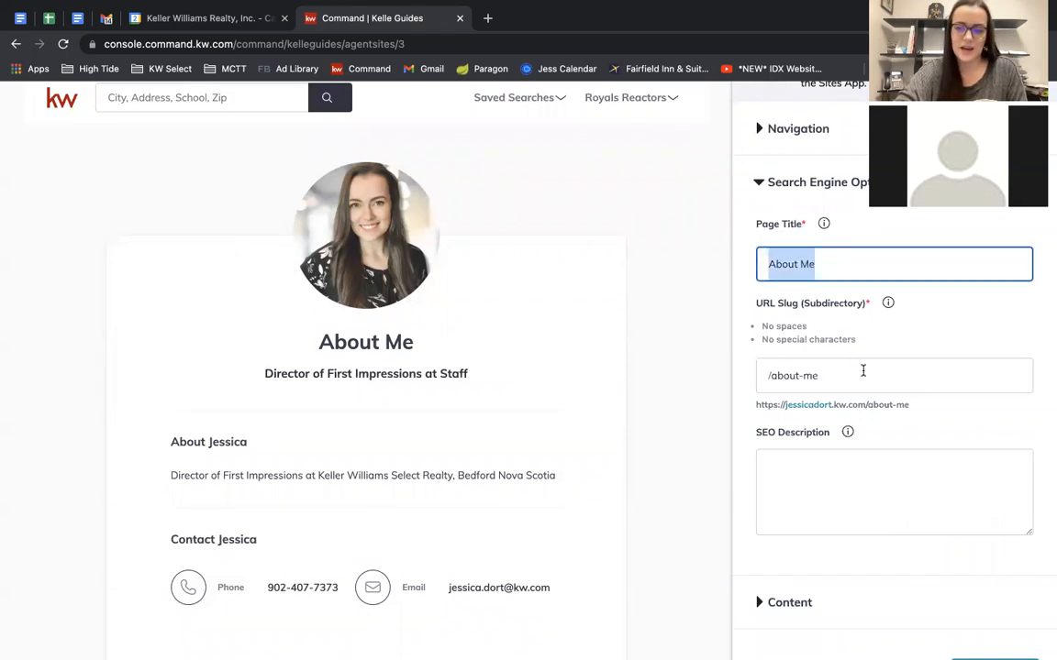
left_click(853, 375)
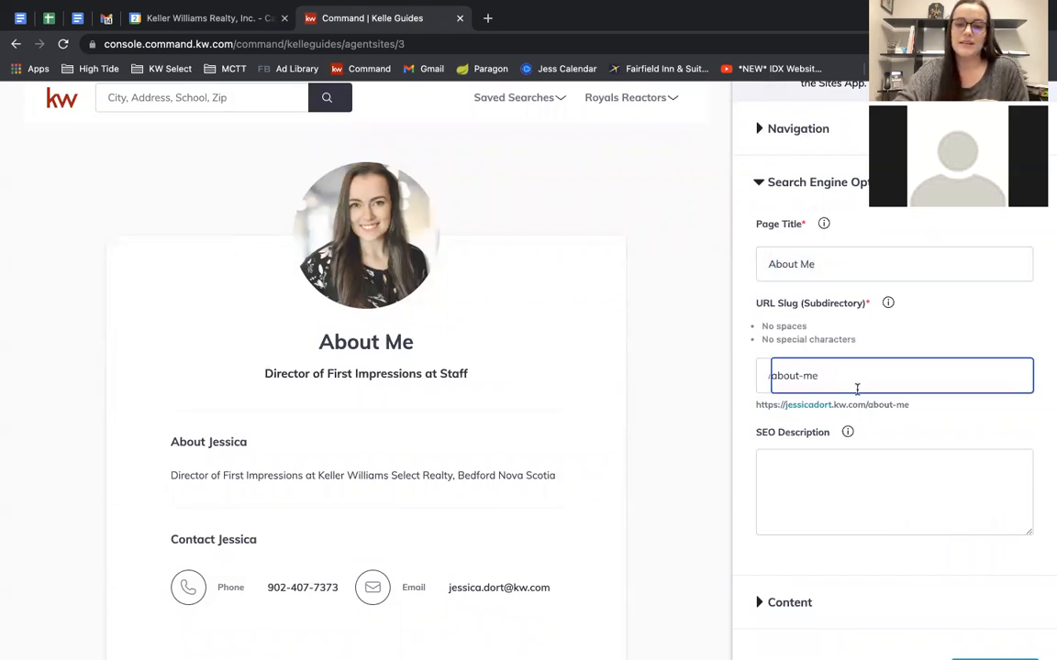
scroll(812, 424, "down", 3)
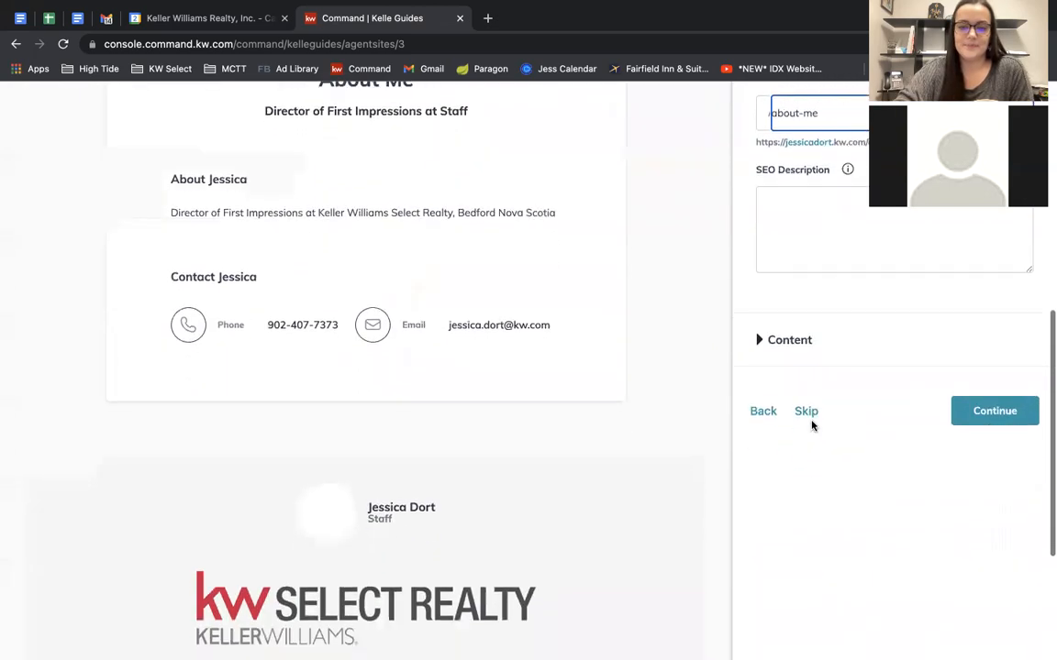
left_click(1021, 422)
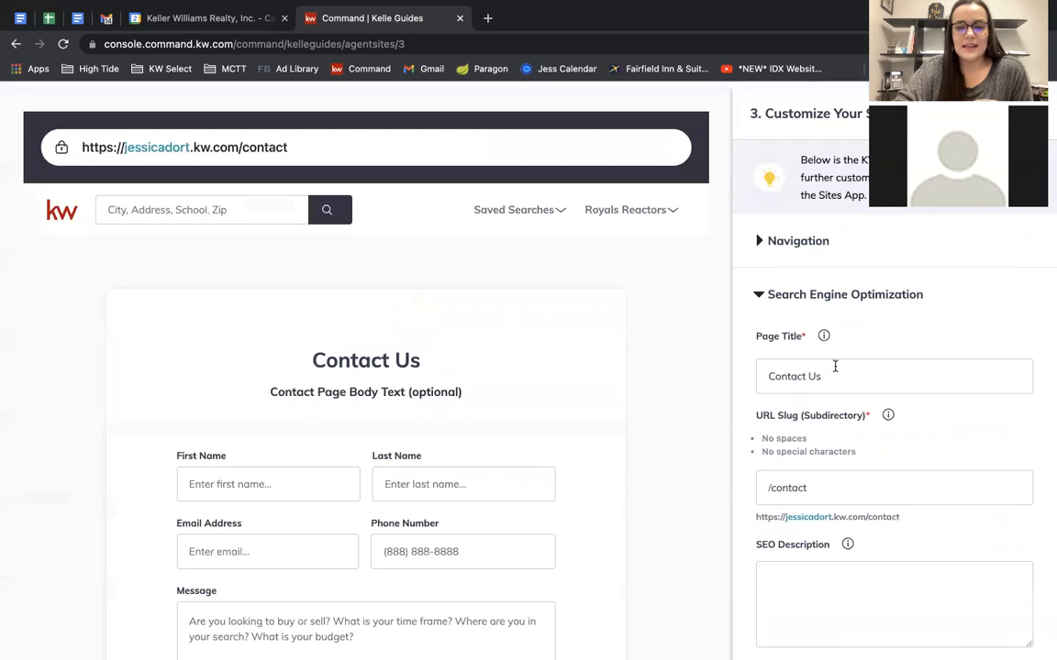
Review the page navigation order and the Contact Us content fields.
left_click(811, 240)
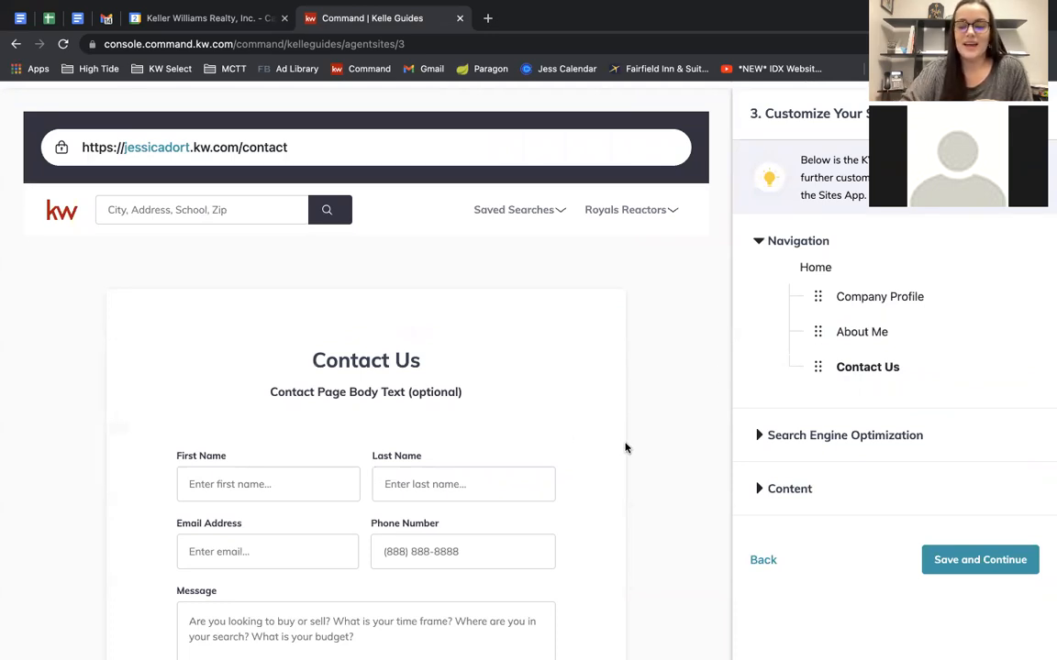
scroll(624, 447, "down", 3)
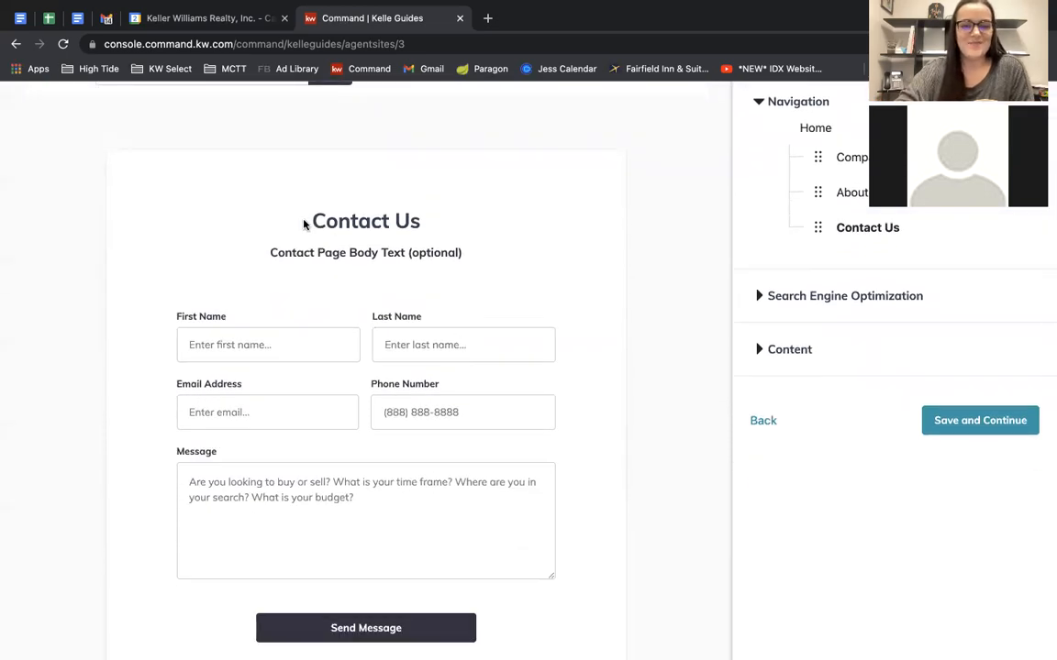
scroll(367, 361, "down", 1)
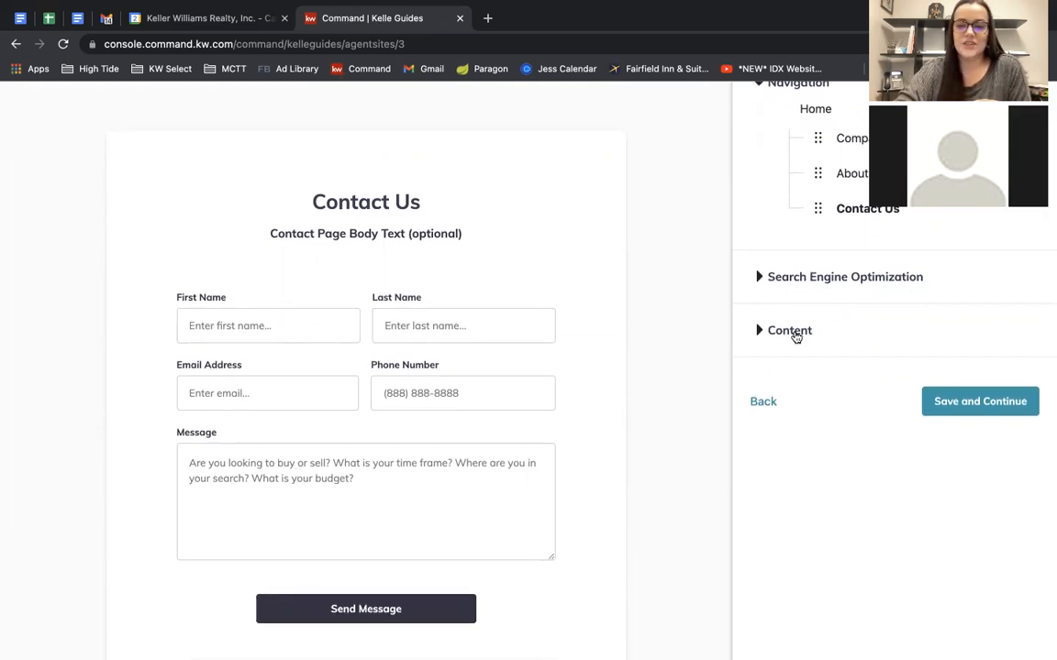
left_click(791, 331)
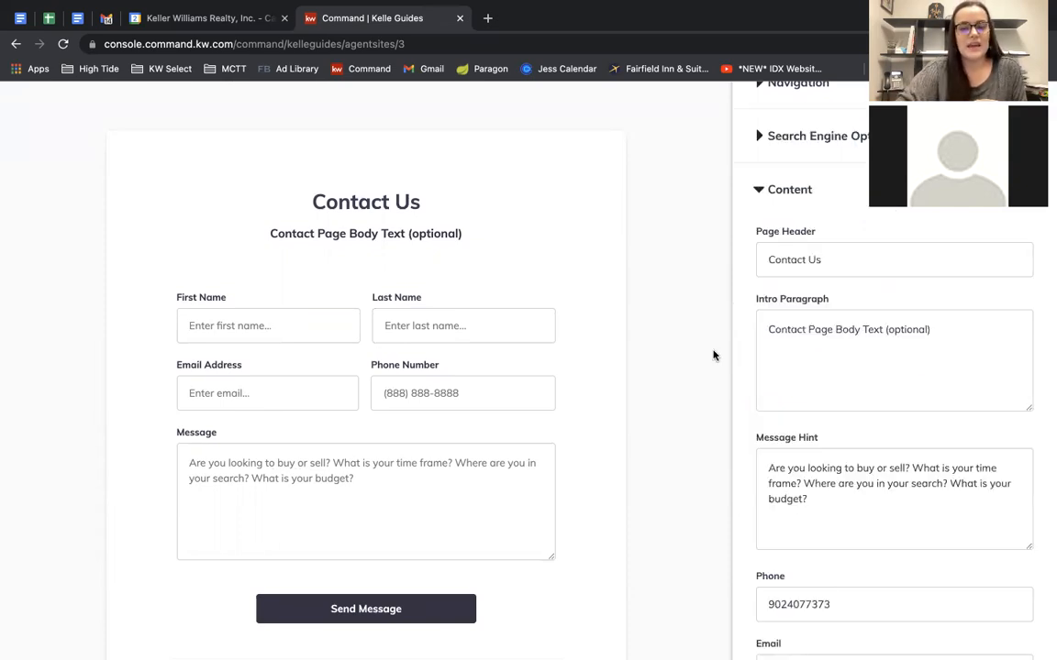
scroll(713, 362, "down", 1)
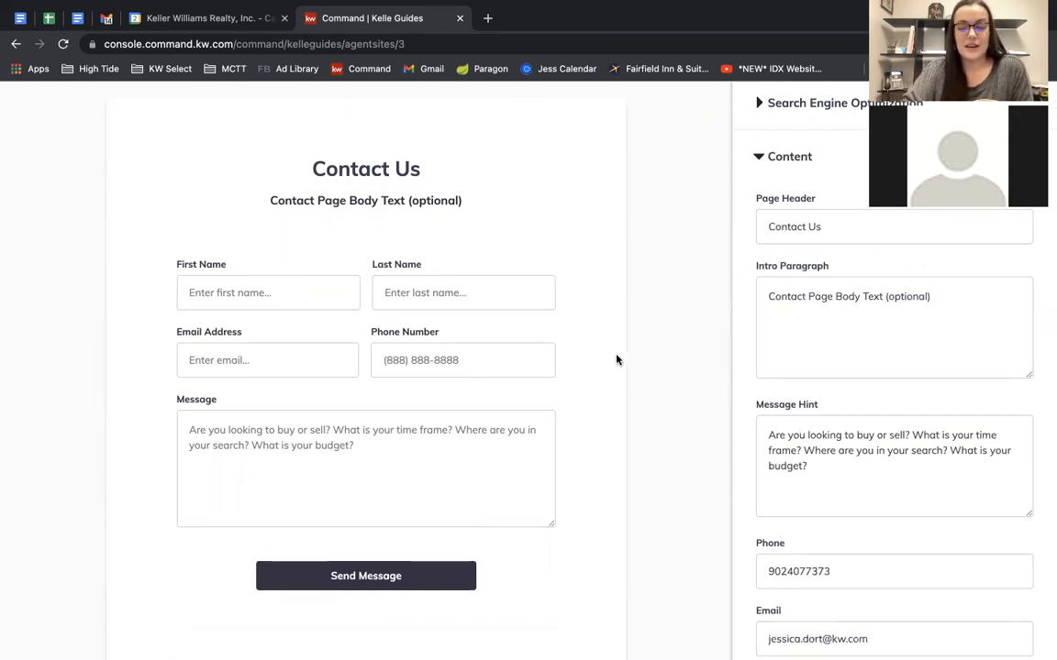
Keep the default intro and Message Hint text and save the site content.
left_click_drag(270, 200, 509, 212)
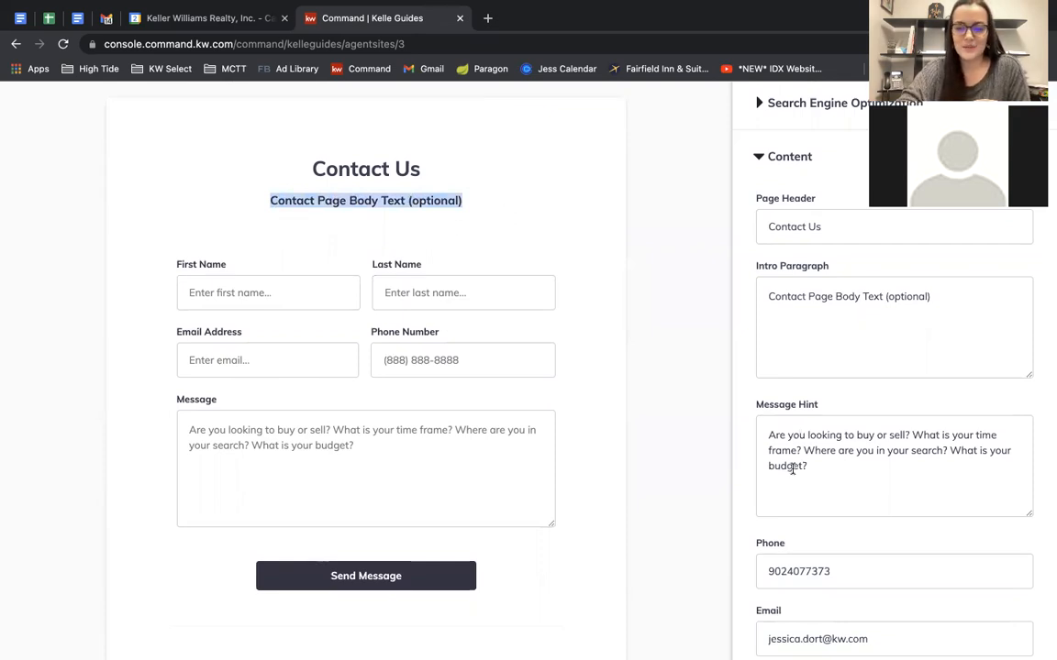
left_click_drag(847, 481, 731, 440)
left_click(877, 472)
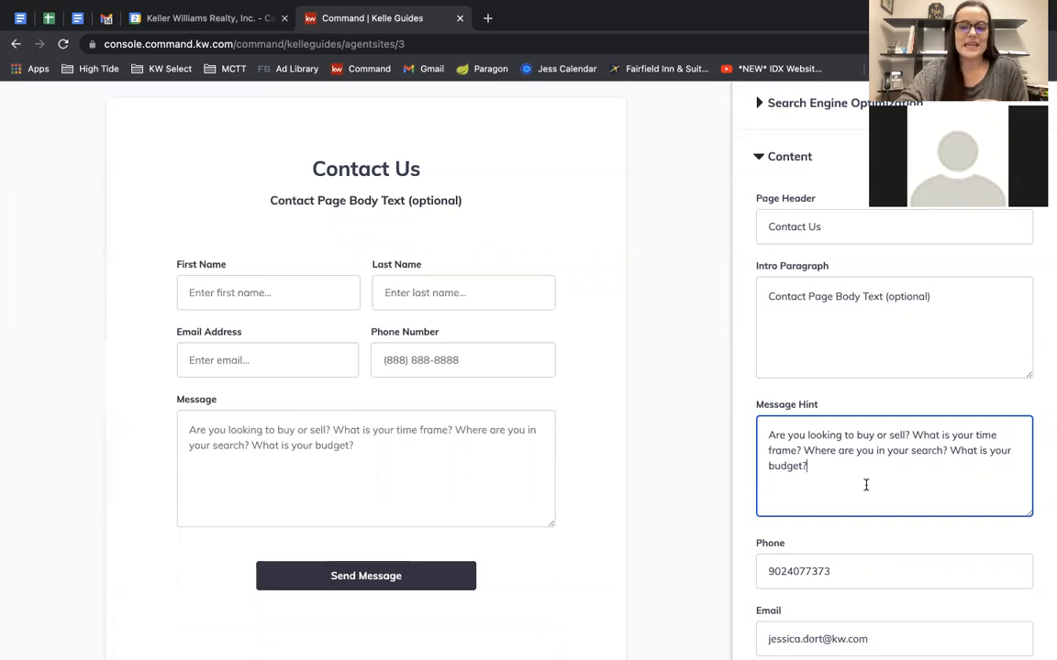
scroll(865, 485, "down", 4)
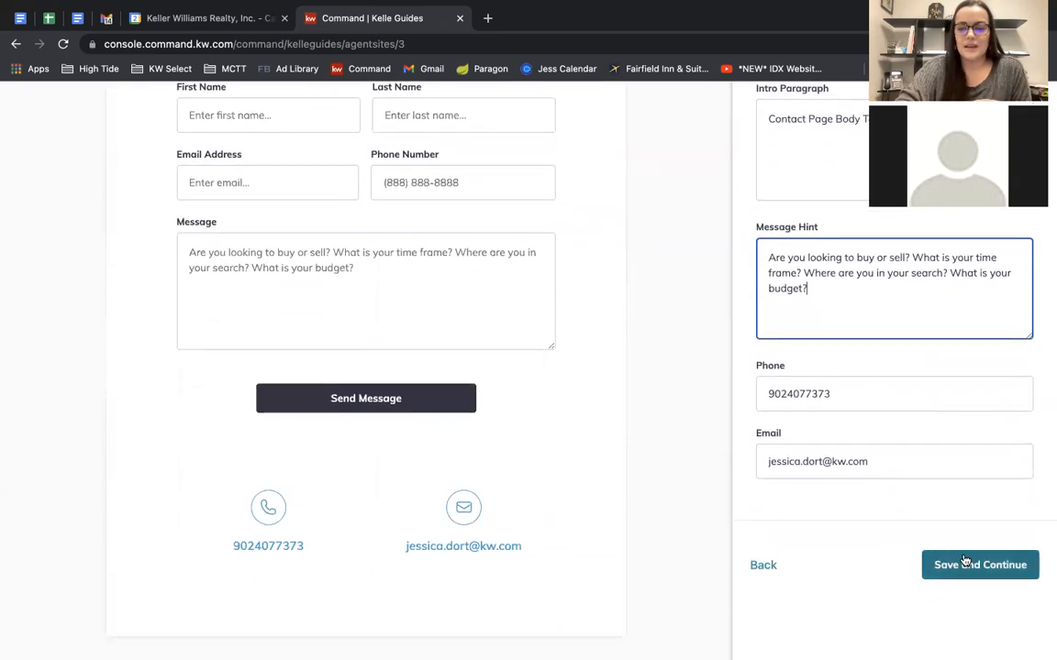
left_click(965, 563)
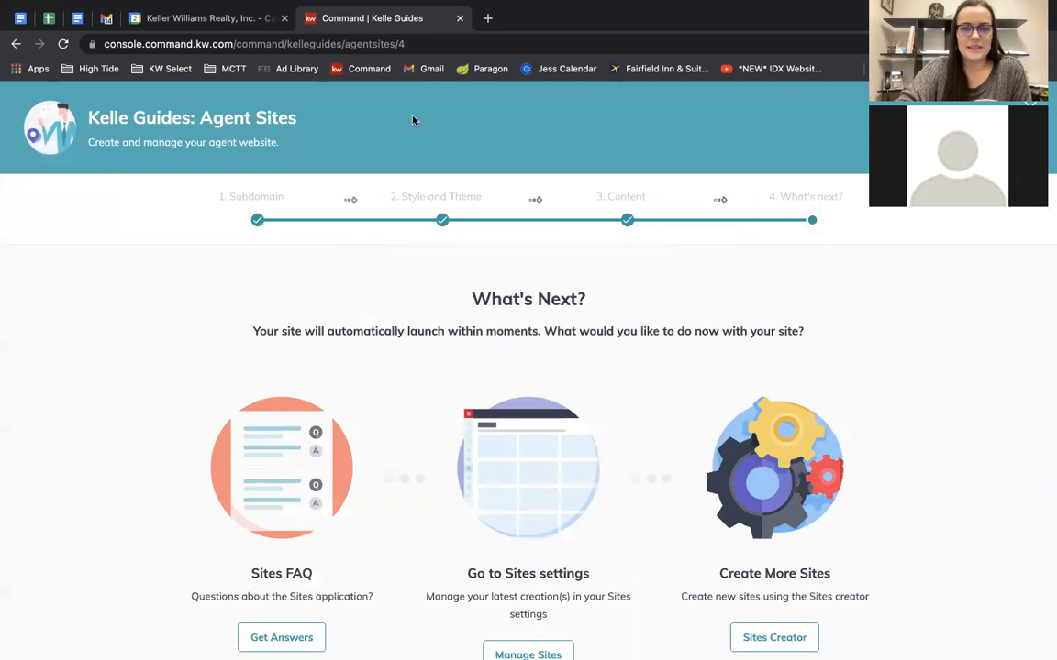
Open the Agent Site Pages list from What's Next, then the agent site settings.
scroll(596, 401, "down", 3)
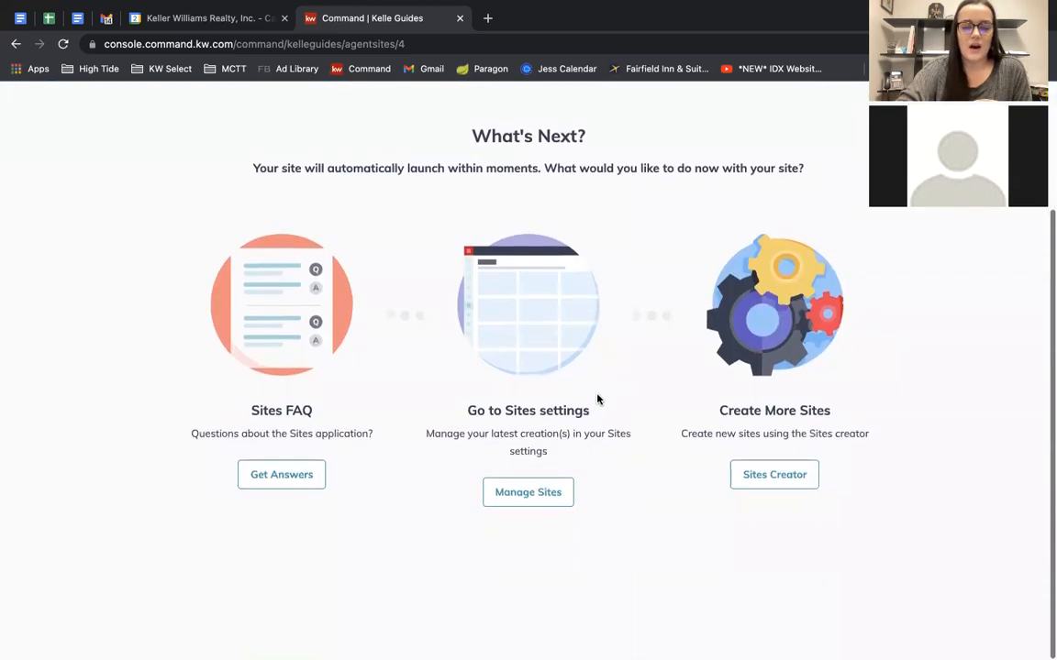
scroll(597, 399, "up", 2)
scroll(597, 400, "down", 3)
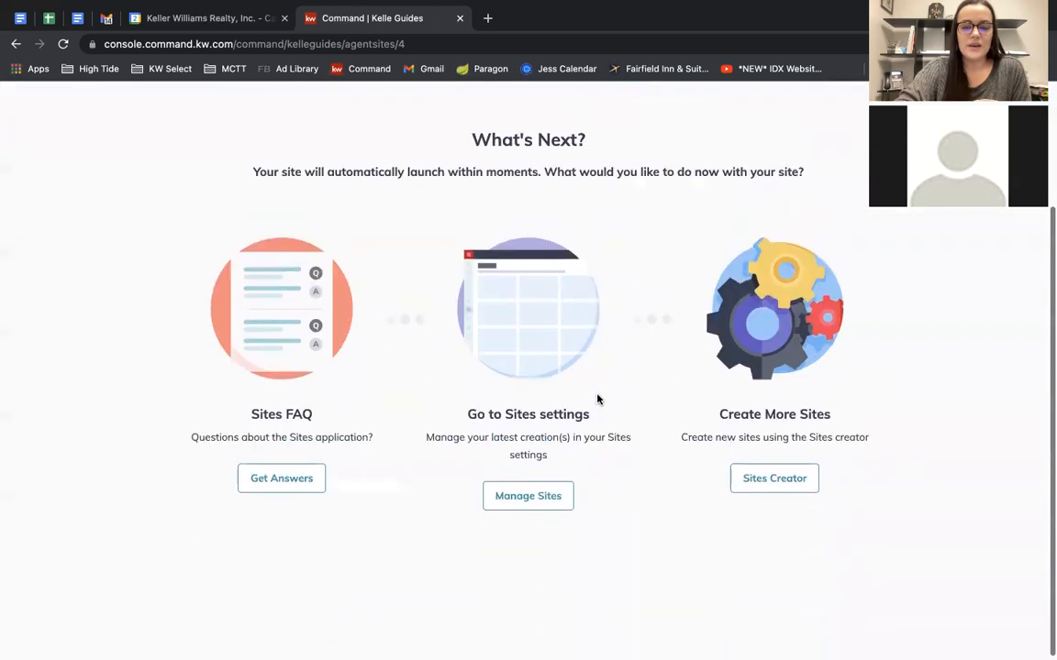
left_click(517, 496)
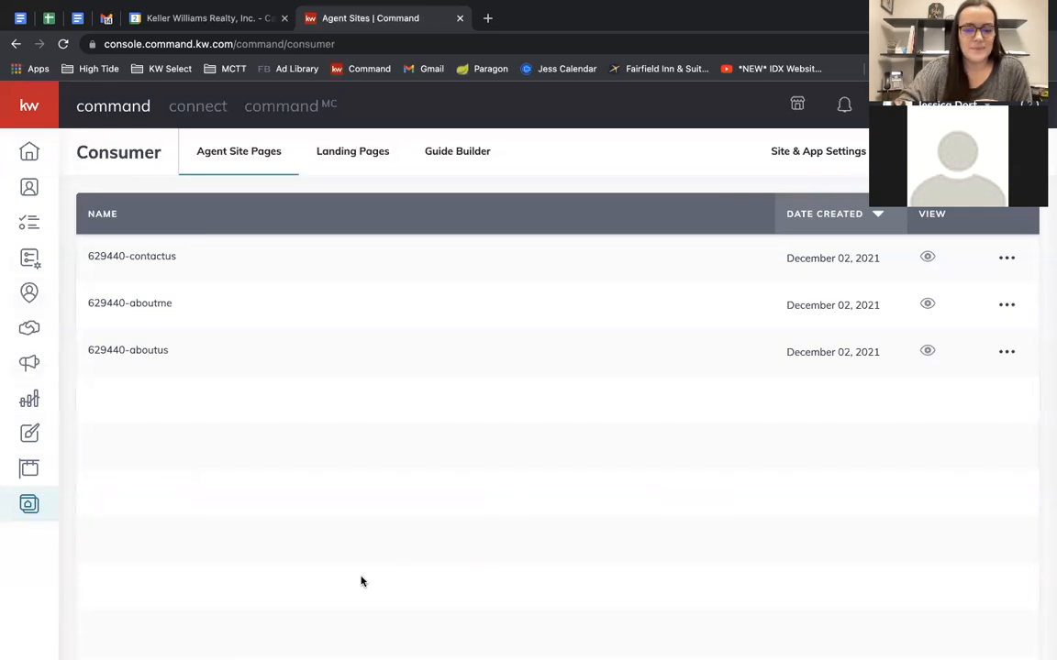
mouse_move(651, 9)
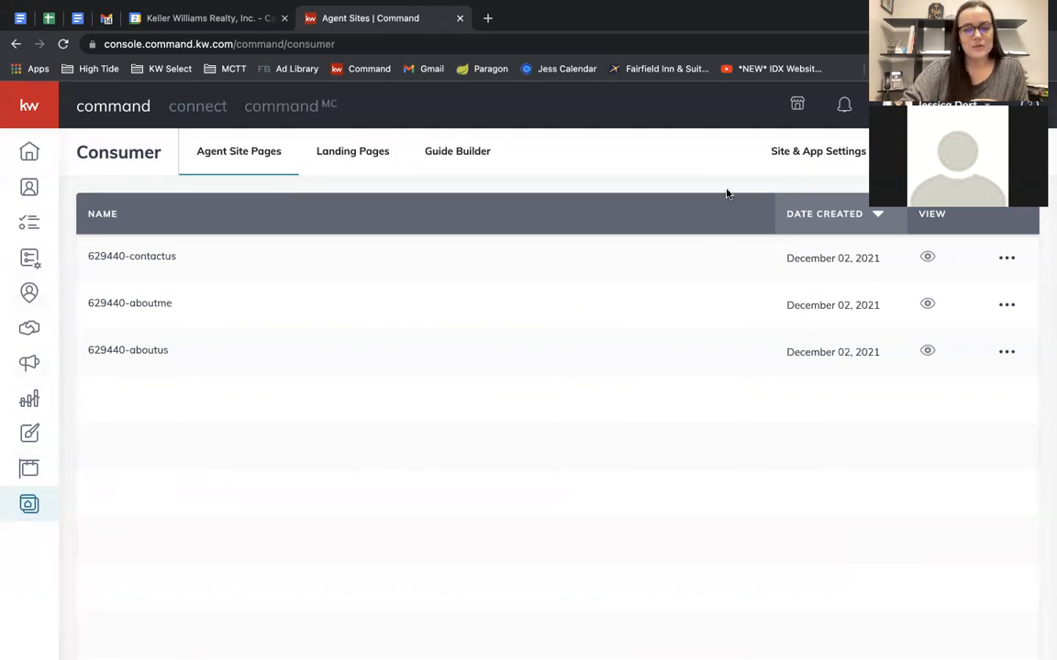
left_click(822, 154)
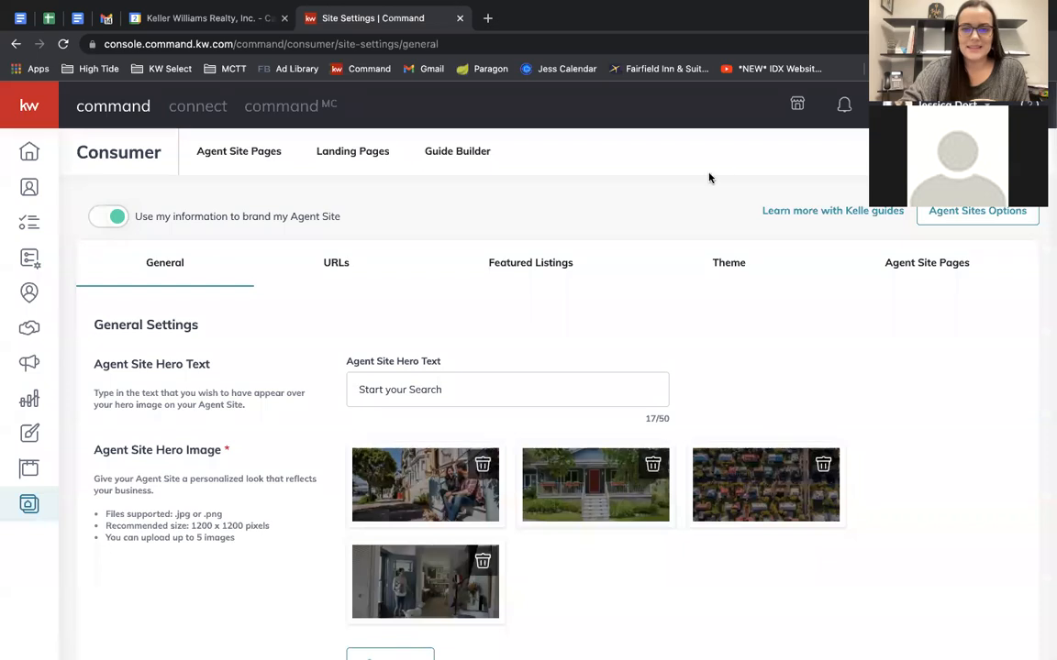
Show the Contact Us page settings under Agent Site Pages, then open a new browser tab.
scroll(686, 182, "down", 1)
scroll(686, 181, "up", 1)
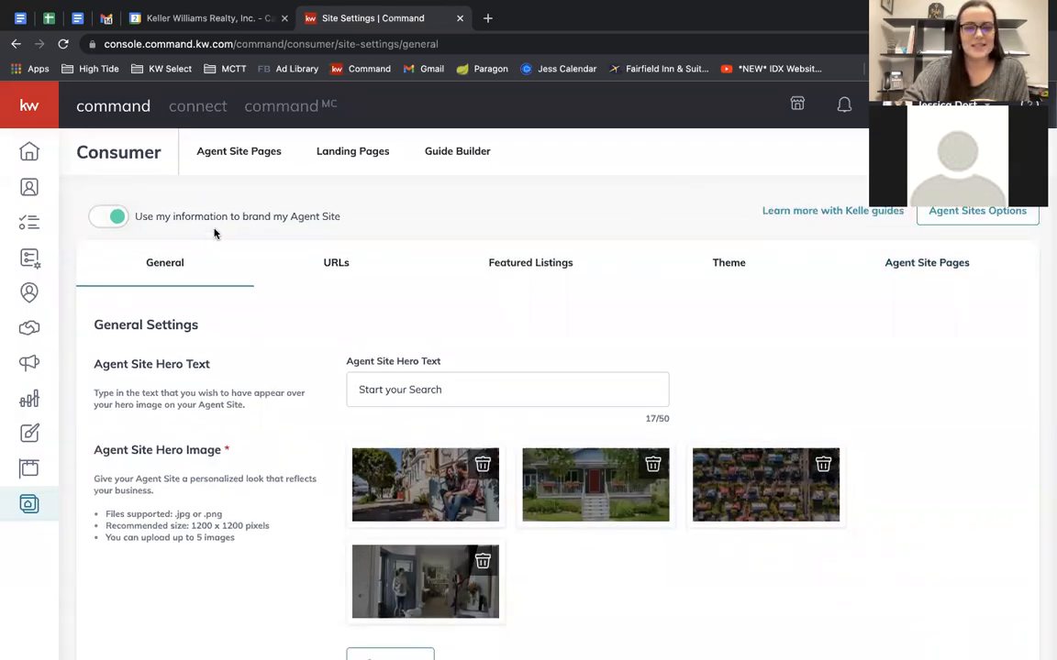
left_click(919, 272)
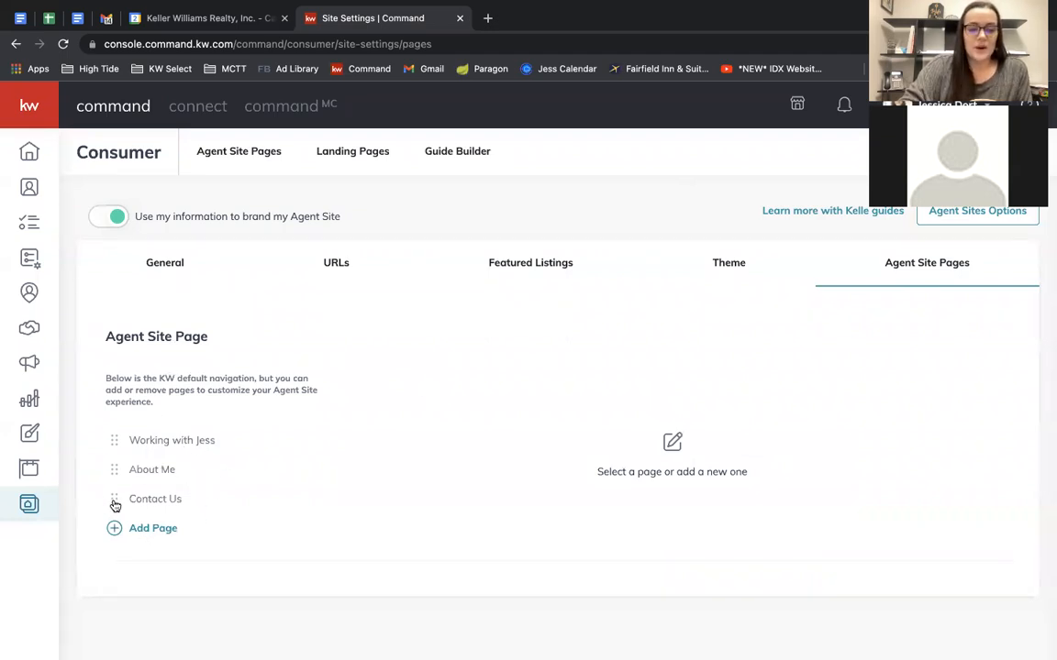
mouse_move(115, 505)
left_mouse_down()
mouse_move(115, 469)
mouse_move(111, 505)
left_mouse_up()
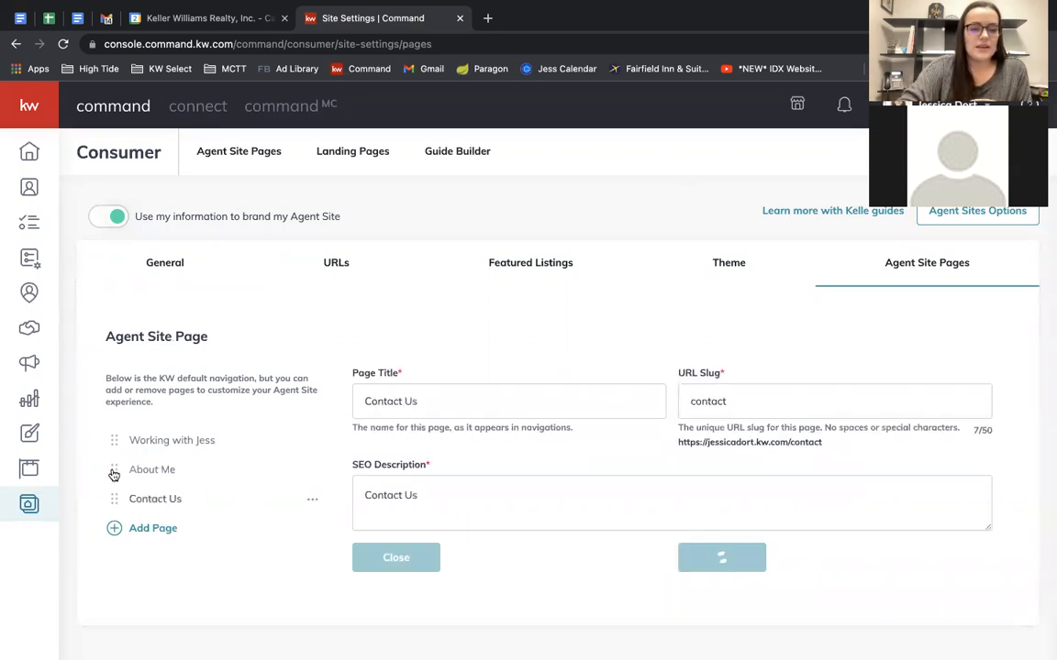
left_click(487, 18)
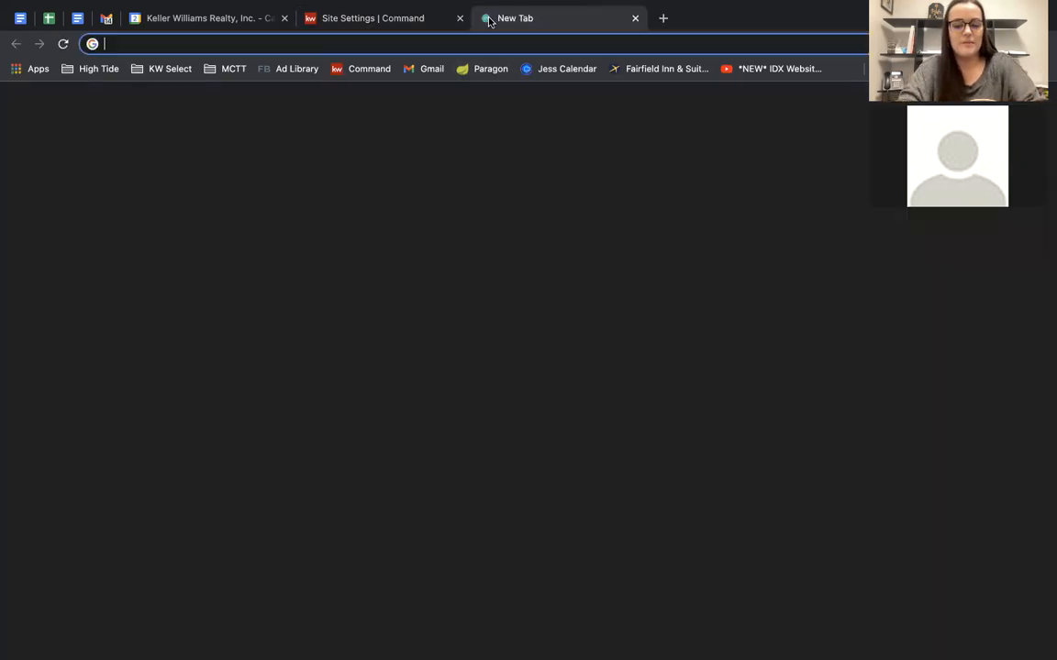
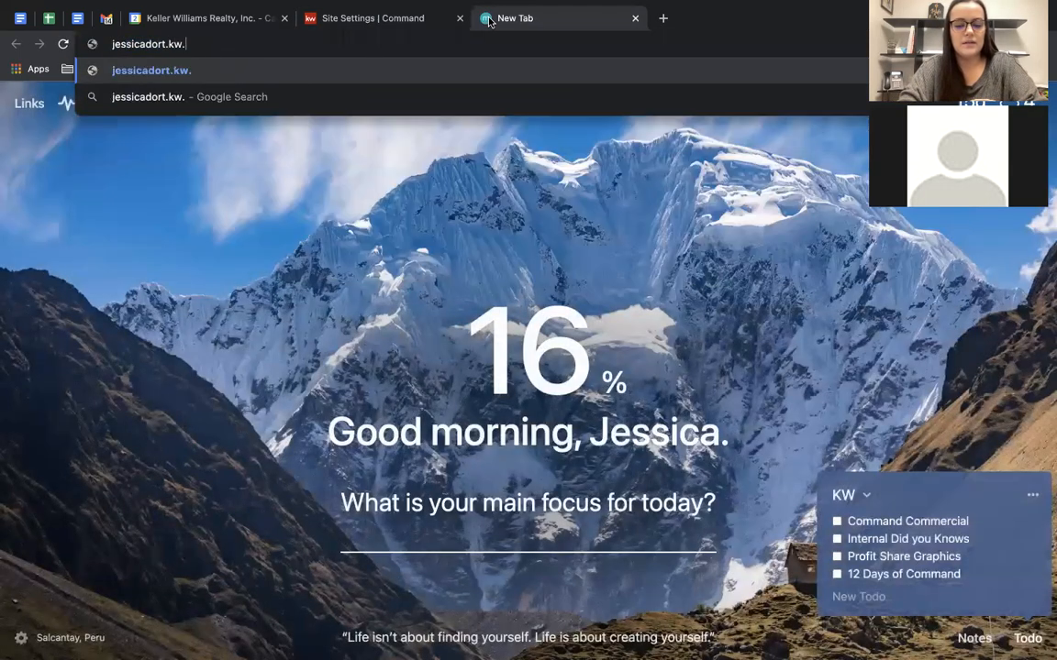
Load the agent's live kw.com site, check its page menu, and return to Site Settings.
key("Return")
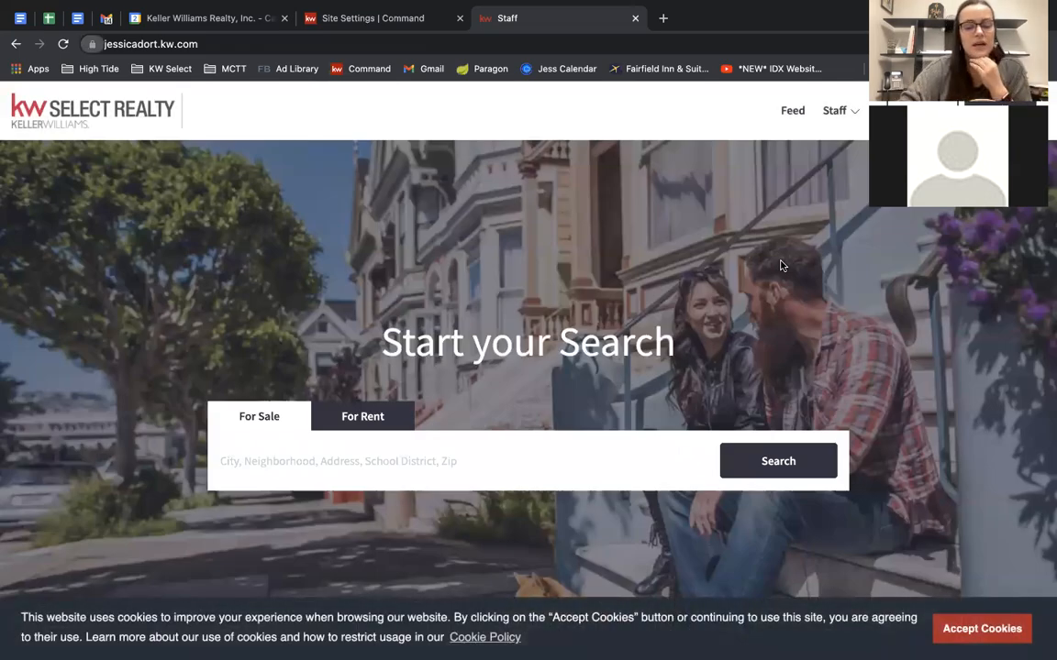
left_click(849, 115)
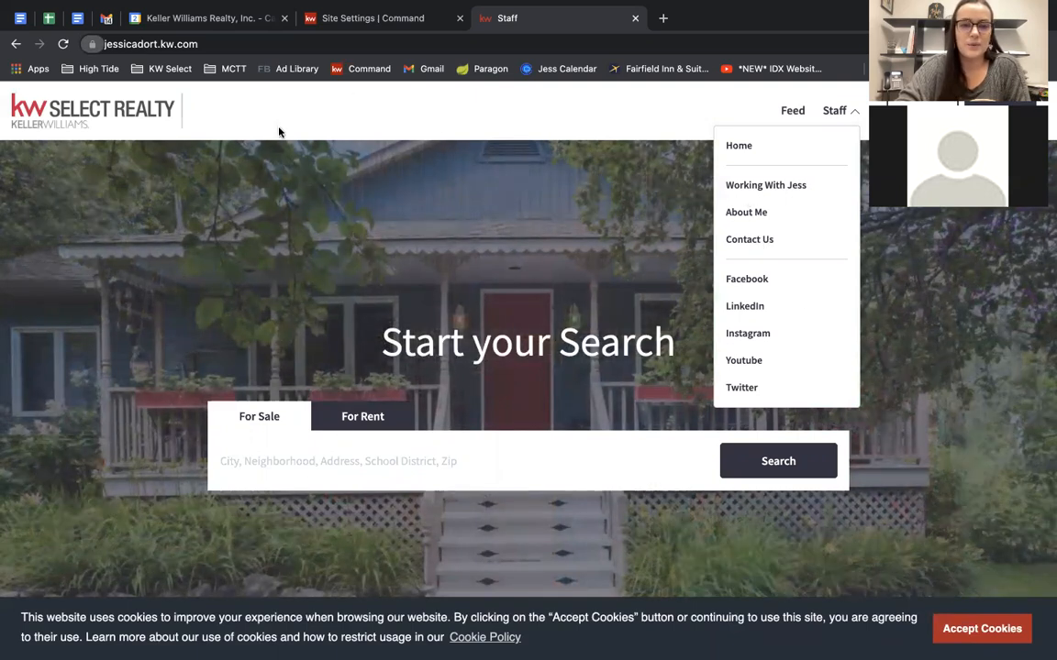
left_click(385, 18)
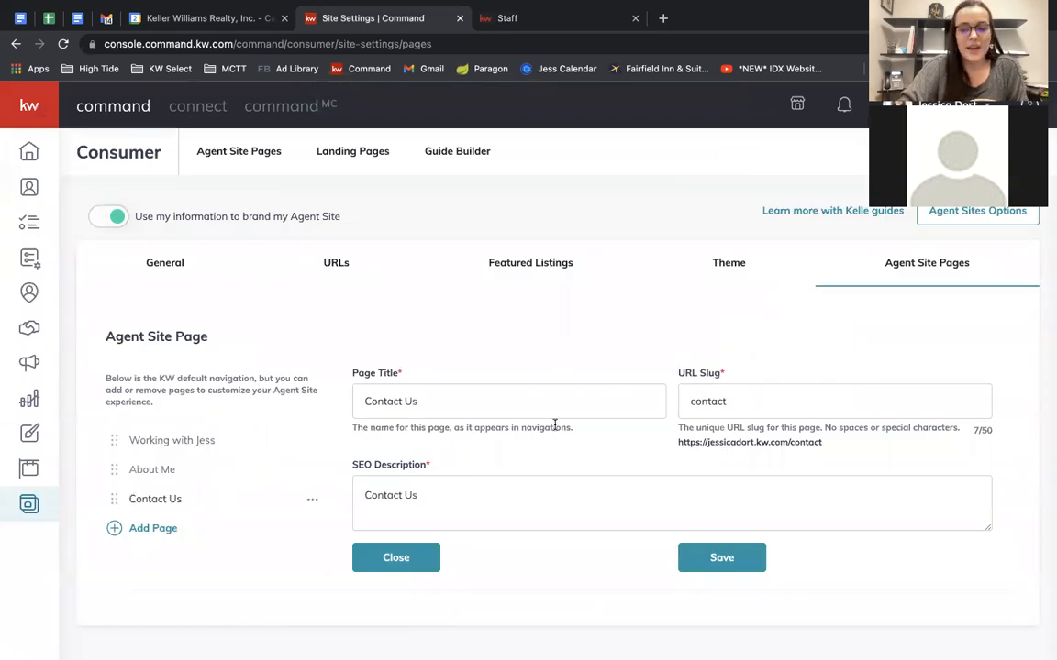
Click into the Contact Us SEO description, then view the Theme tab with KW Red selected.
left_click(450, 506)
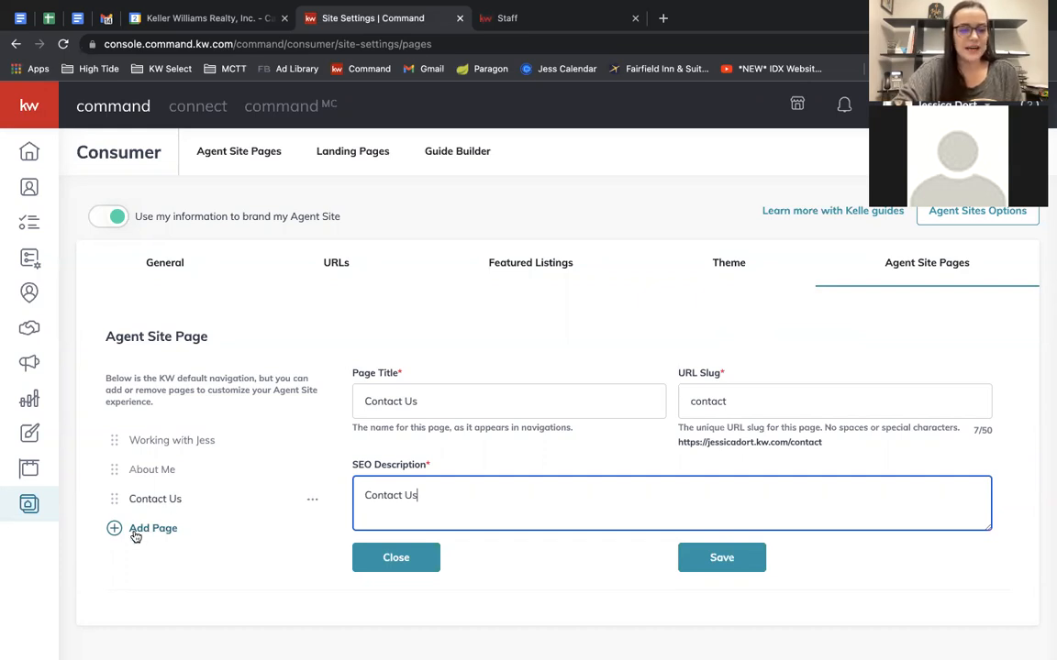
left_click(743, 273)
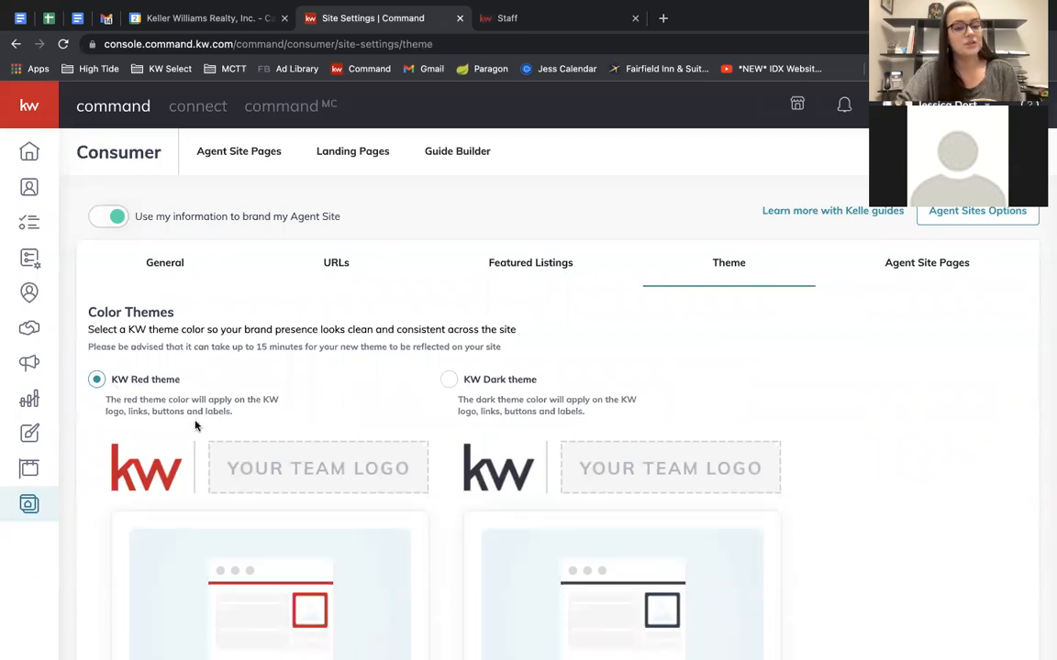
Select and save the KW Dark theme, then go to the Featured Listings settings.
left_click(451, 381)
scroll(452, 382, "down", 2)
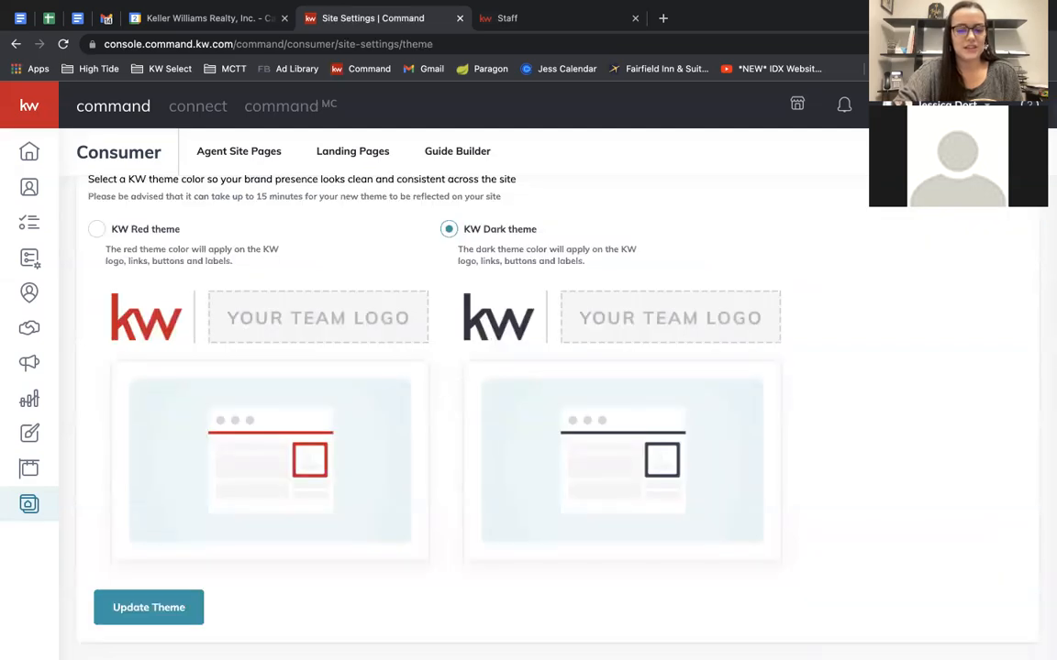
left_click(149, 608)
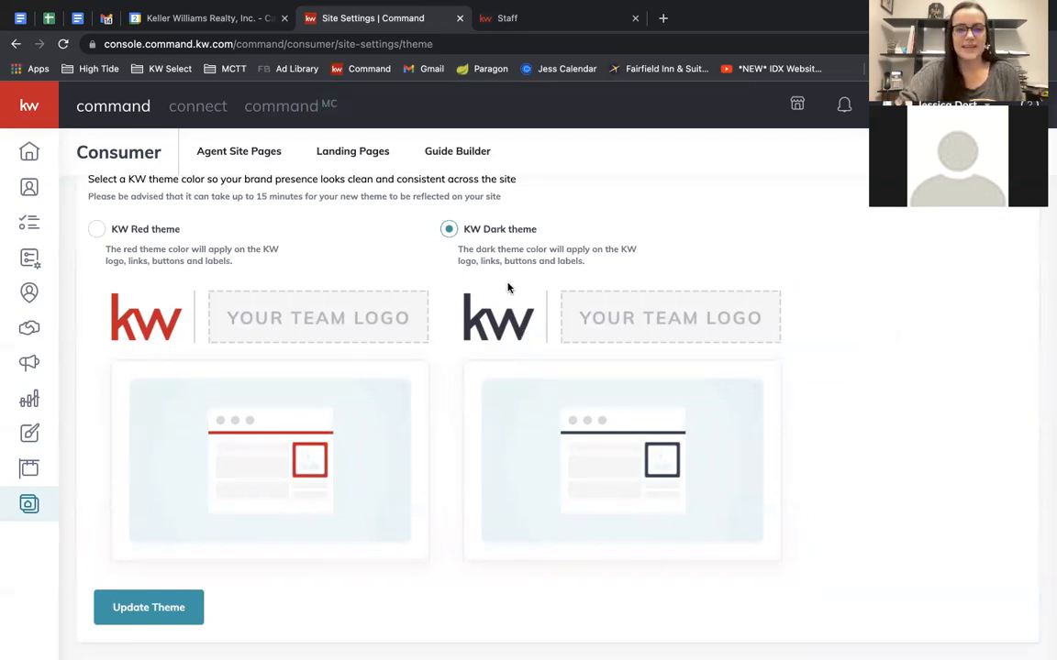
scroll(508, 284, "up", 3)
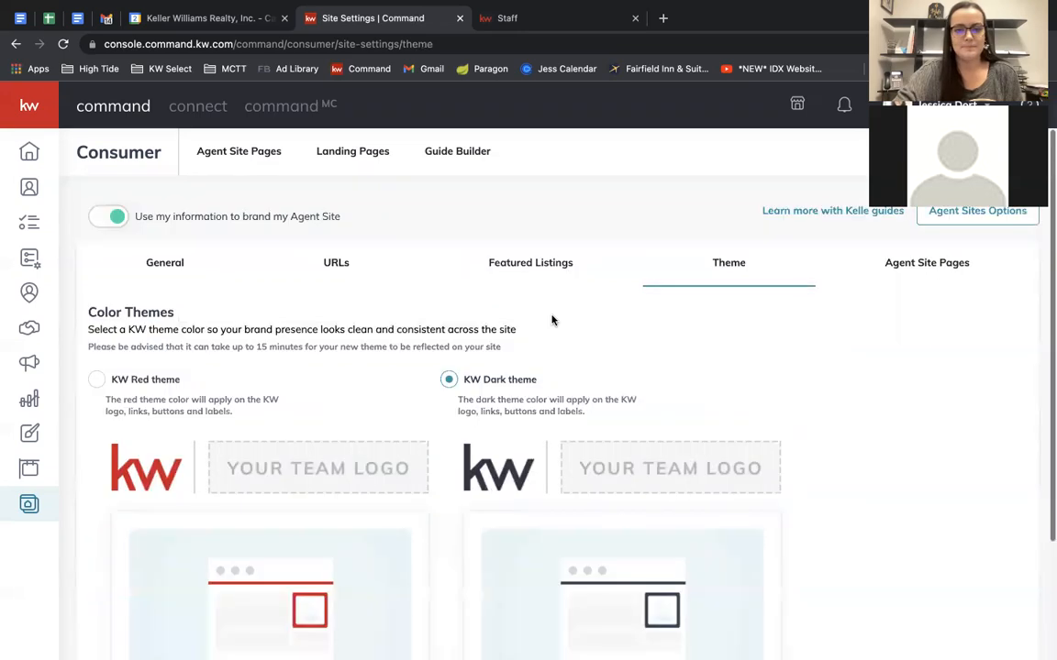
left_click(540, 253)
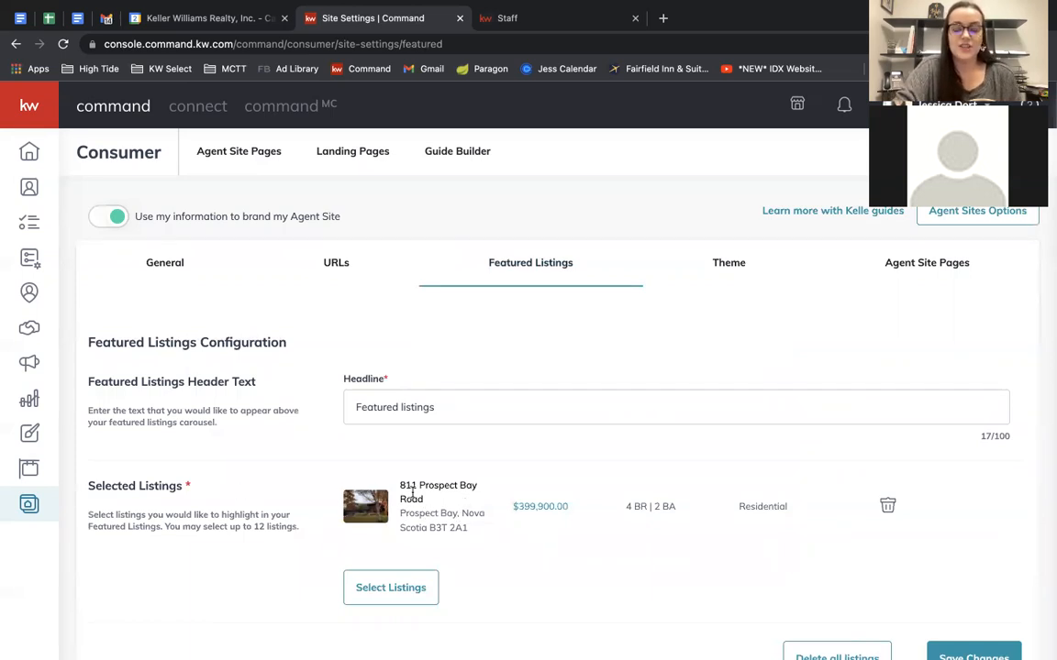
left_click(500, 18)
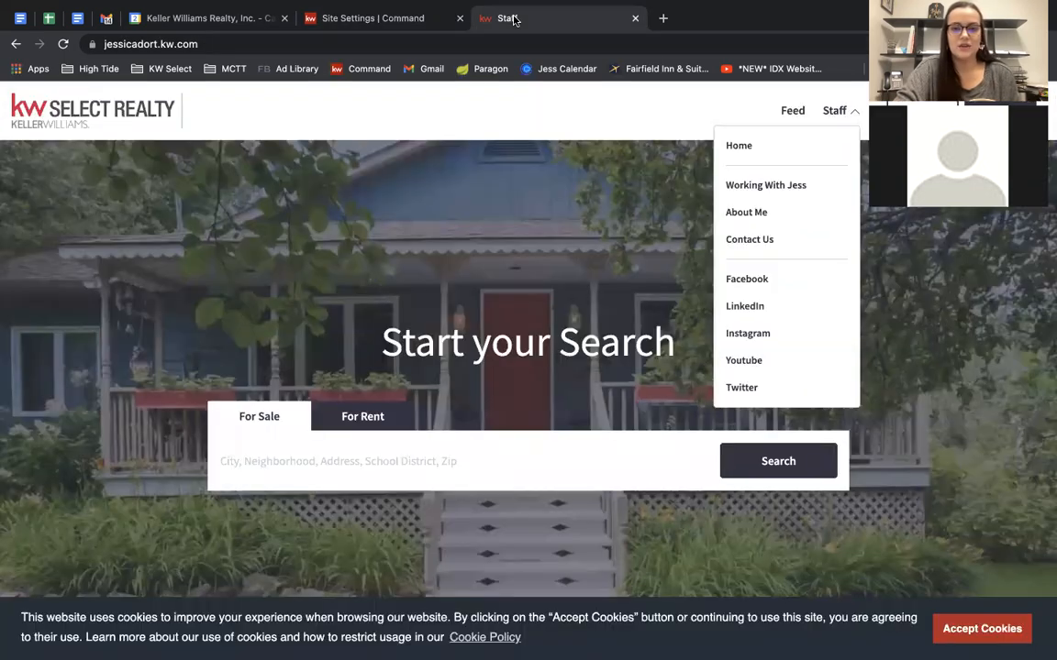
scroll(405, 262, "down", 10)
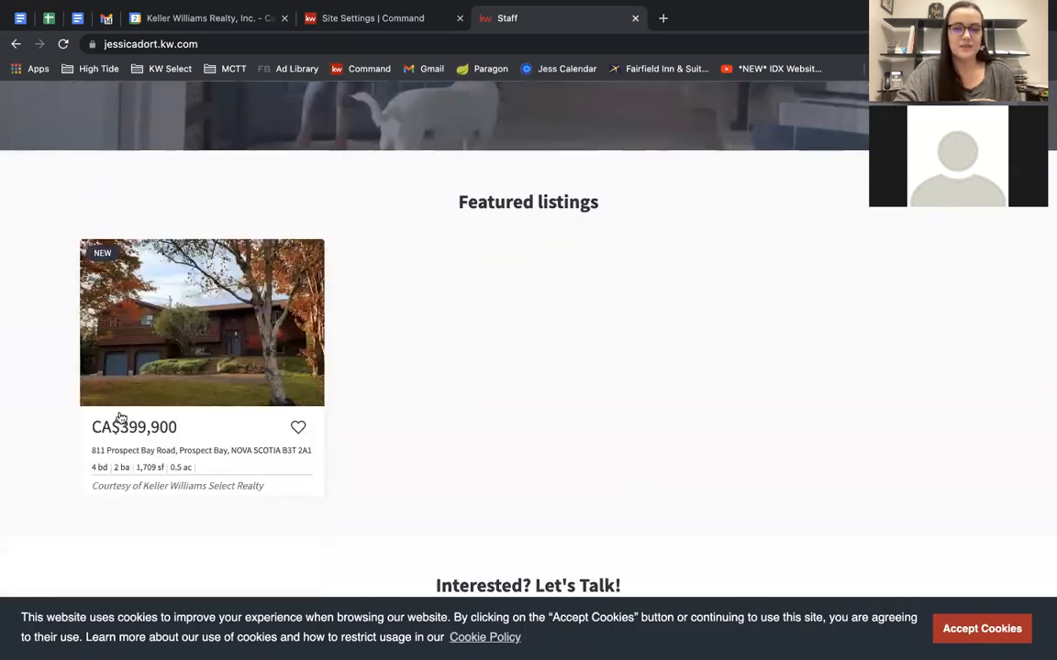
left_click(349, 32)
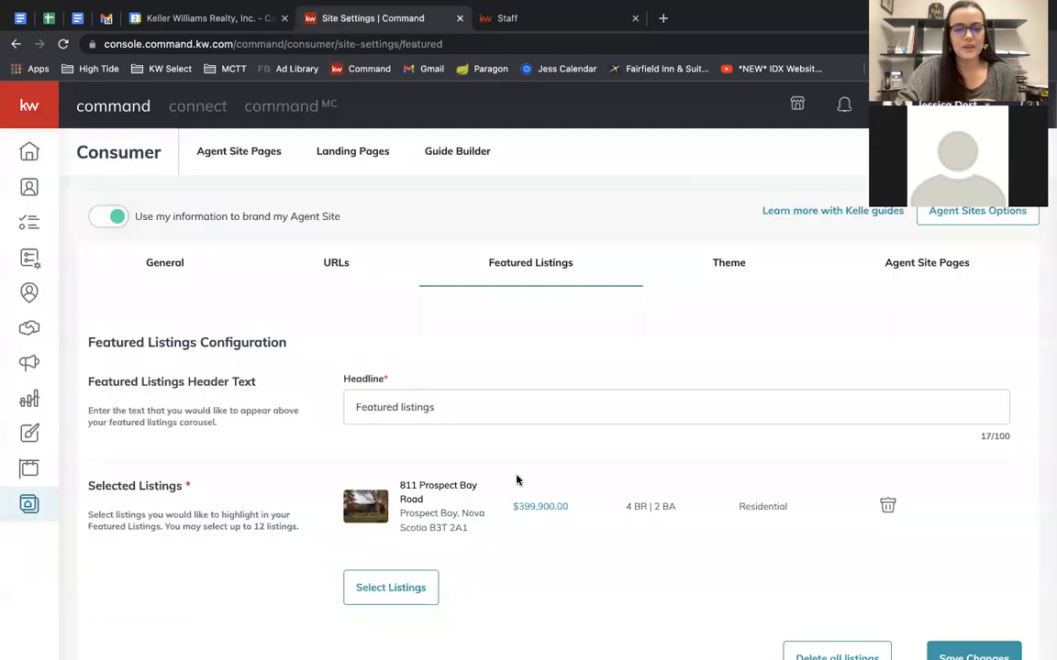
scroll(514, 479, "down", 1)
left_click(384, 527)
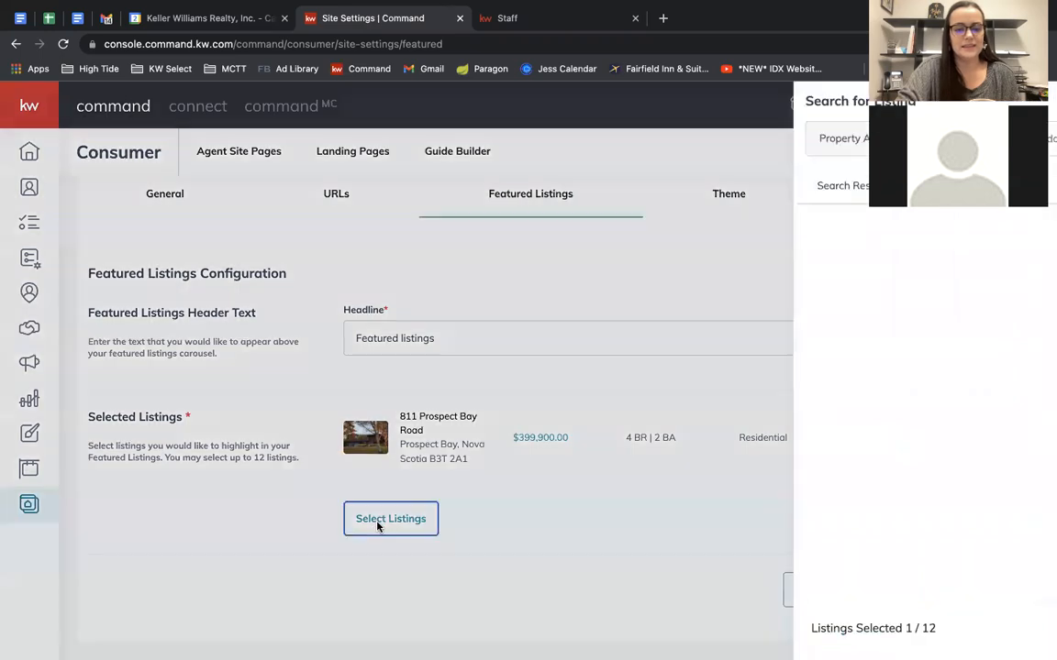
left_click(965, 139)
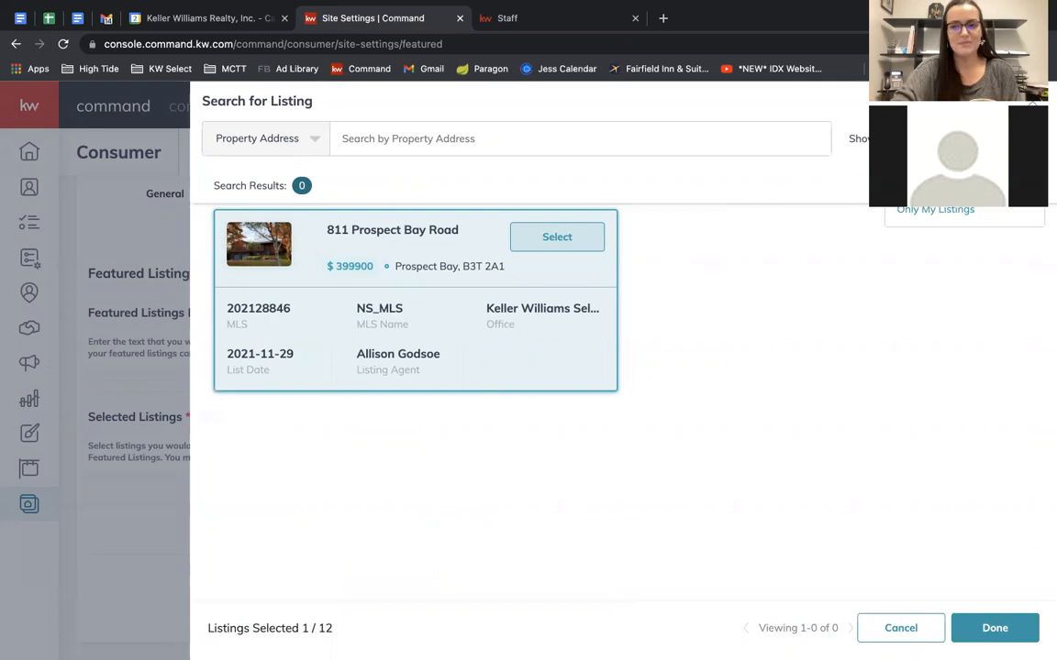
left_click(932, 176)
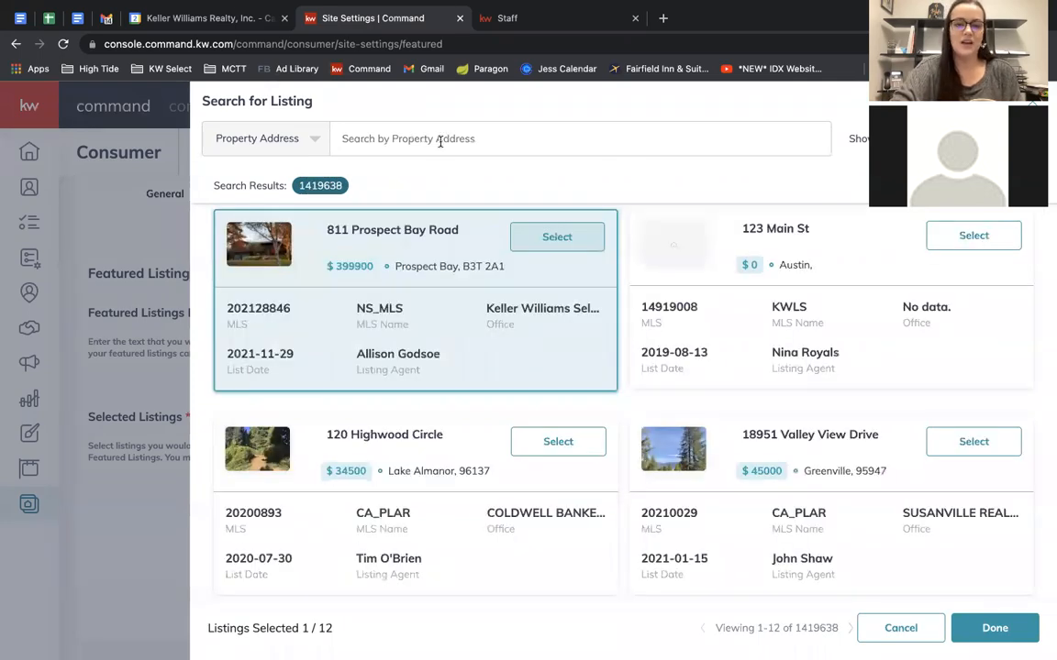
left_click(440, 142)
left_click(278, 129)
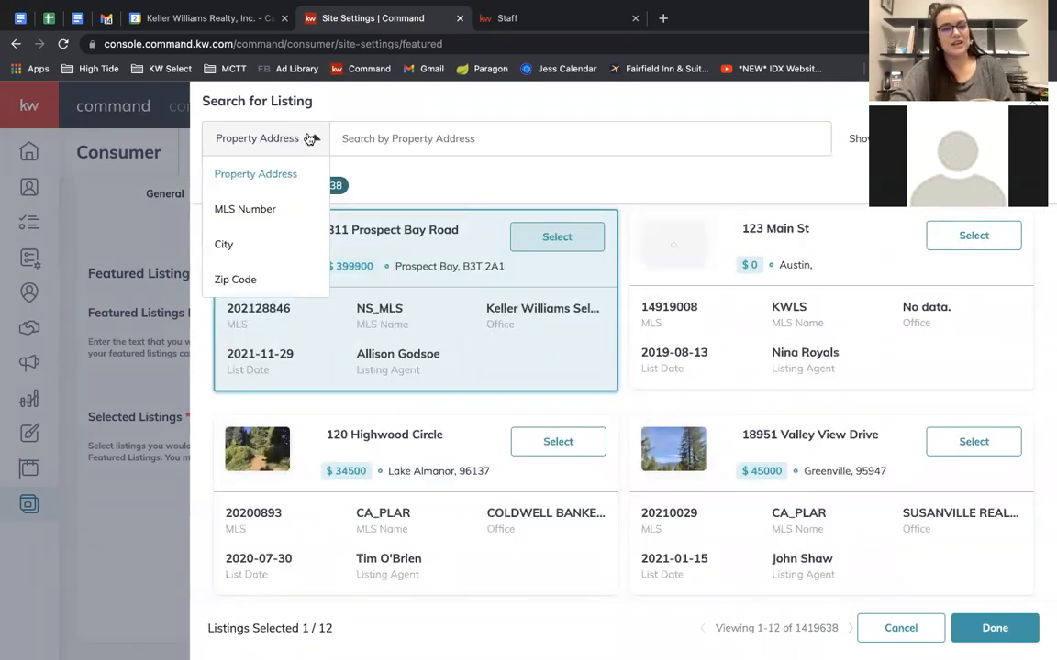
left_click(466, 157)
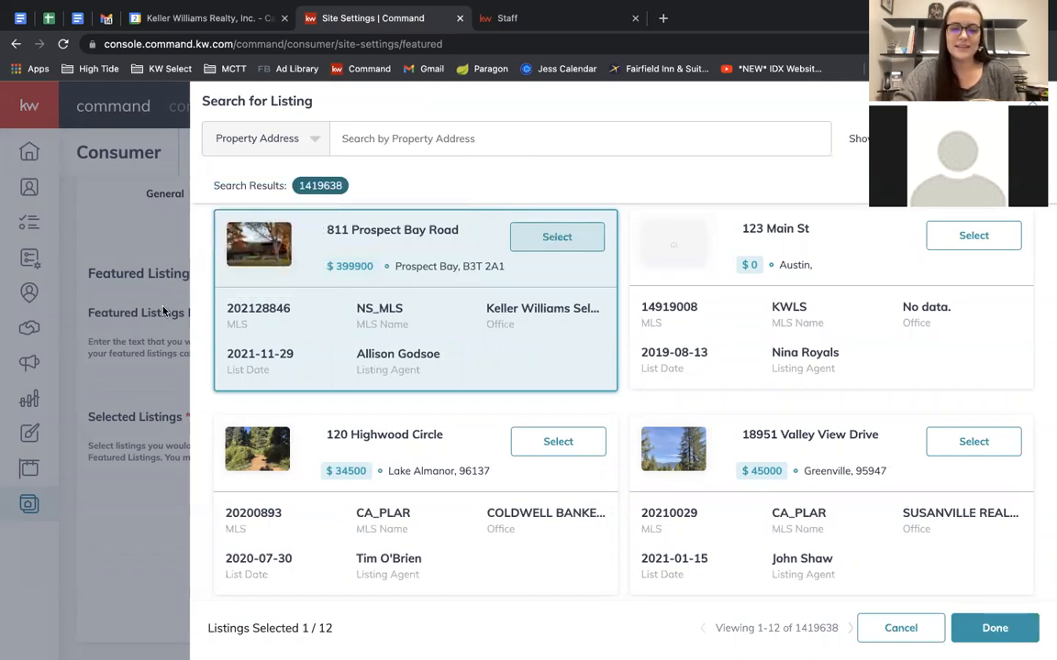
left_click(156, 382)
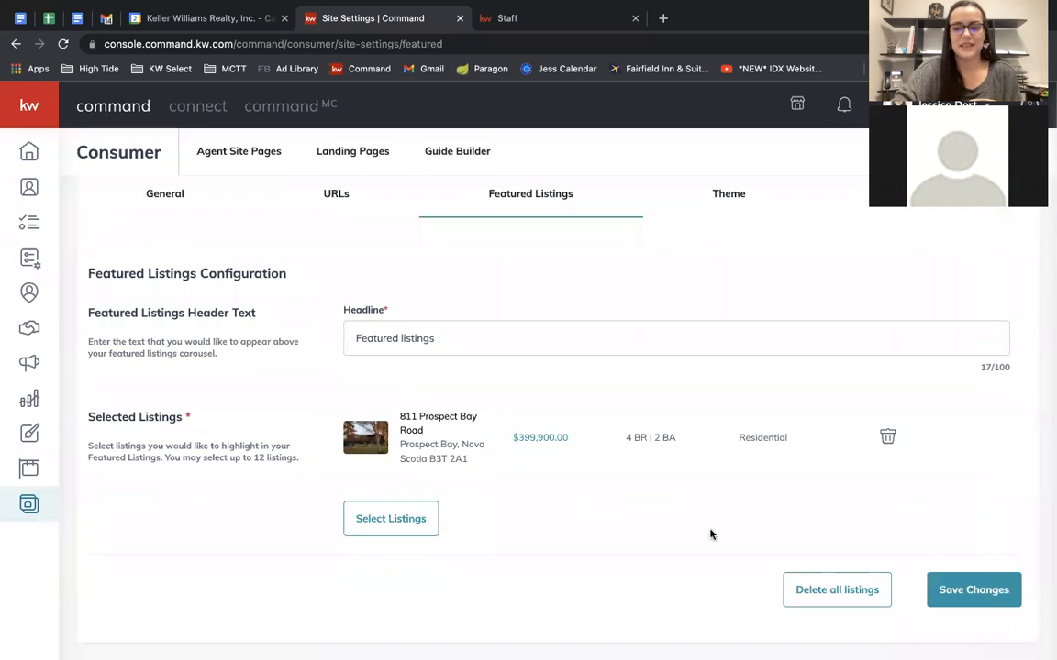
scroll(583, 420, "up", 1)
scroll(583, 420, "up", 1)
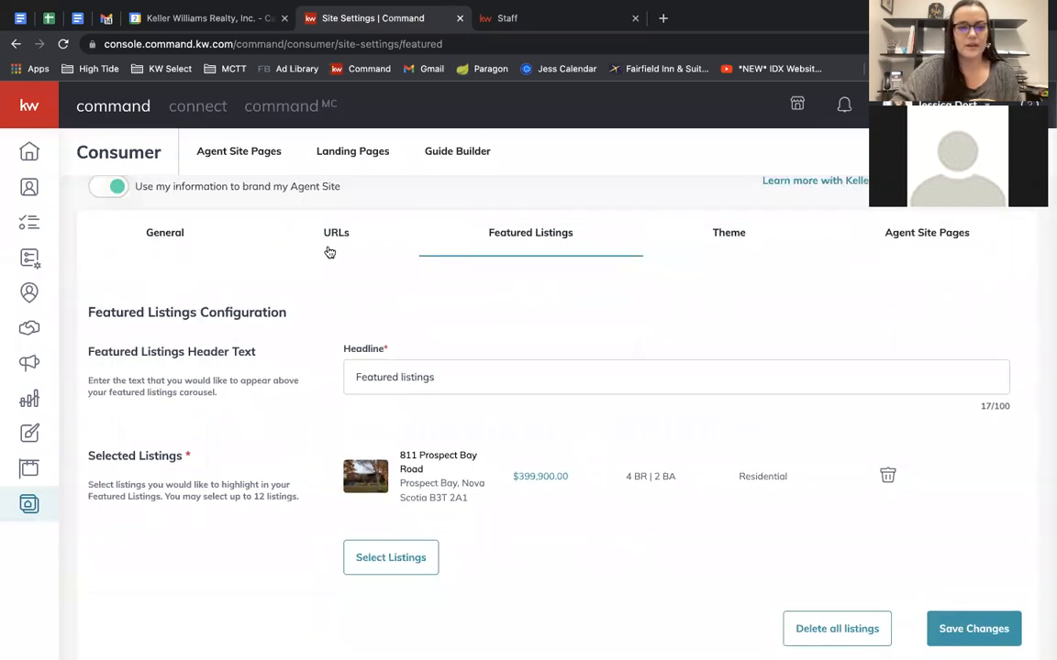
left_click(355, 237)
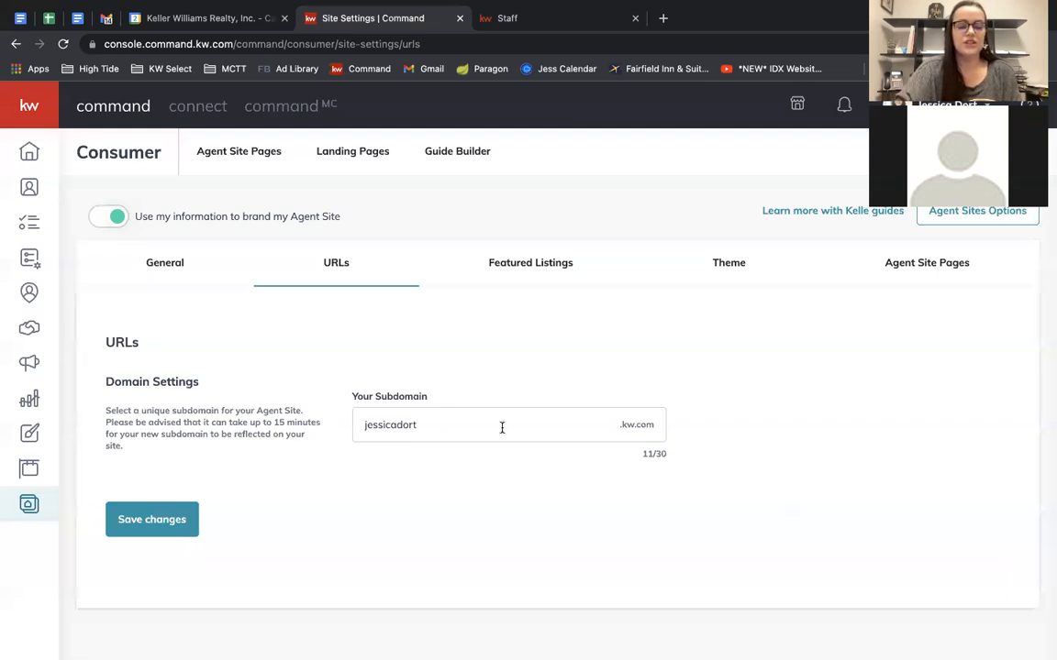
left_click(467, 427)
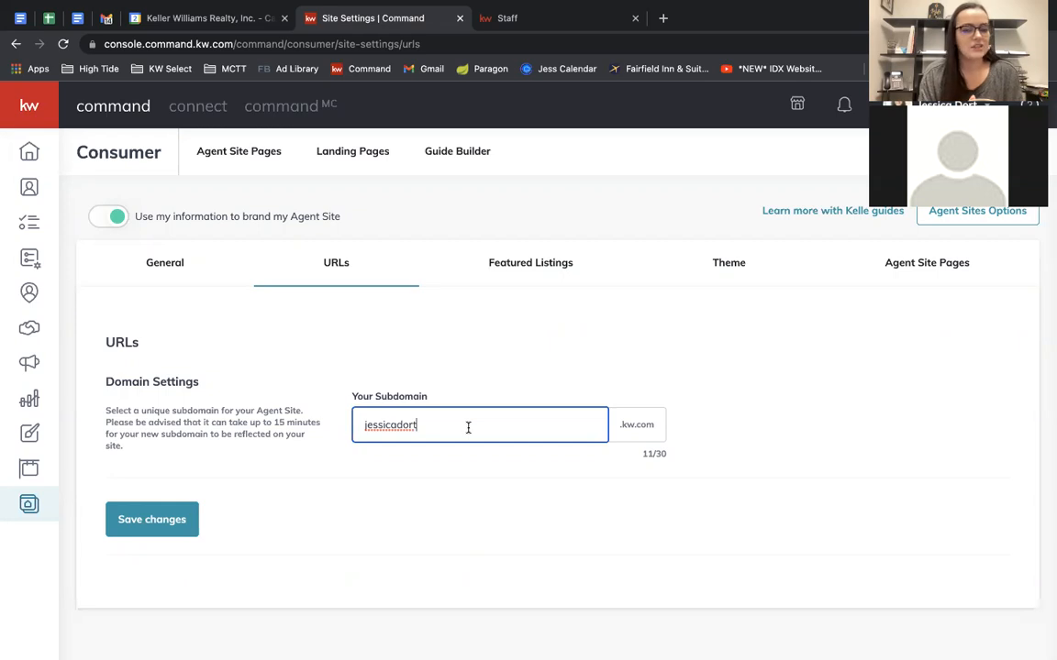
left_click_drag(467, 426, 354, 427)
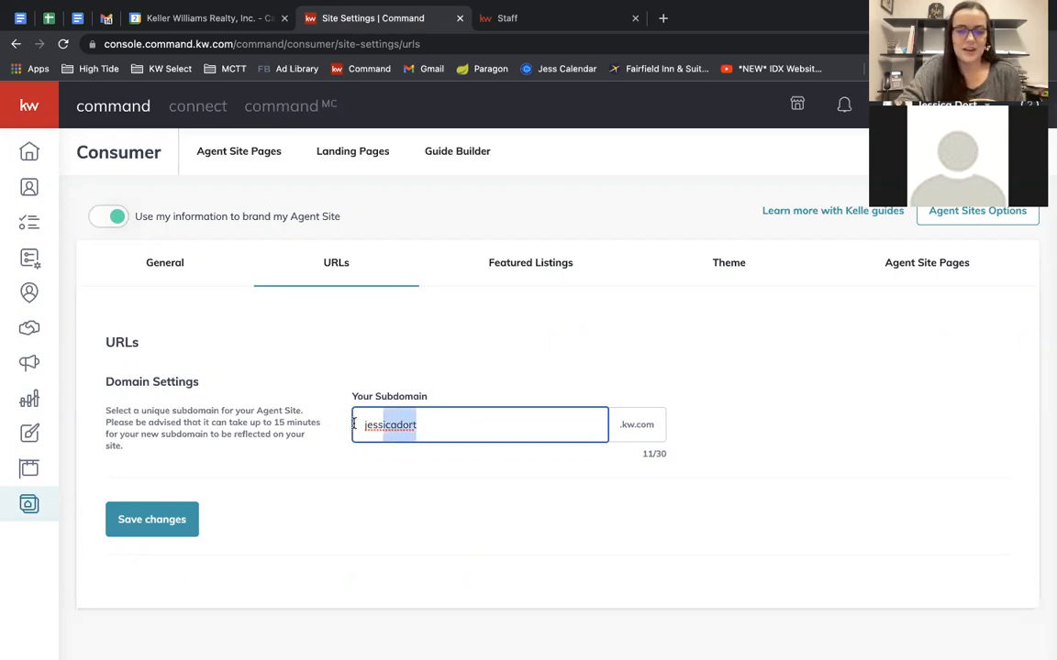
left_click(489, 423)
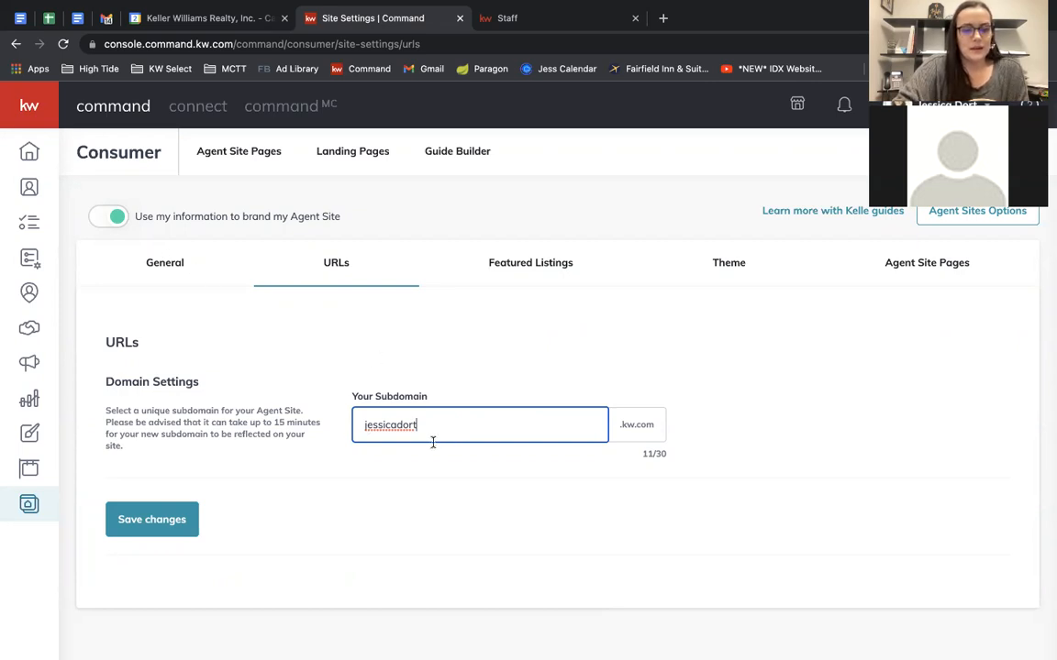
left_click(63, 43)
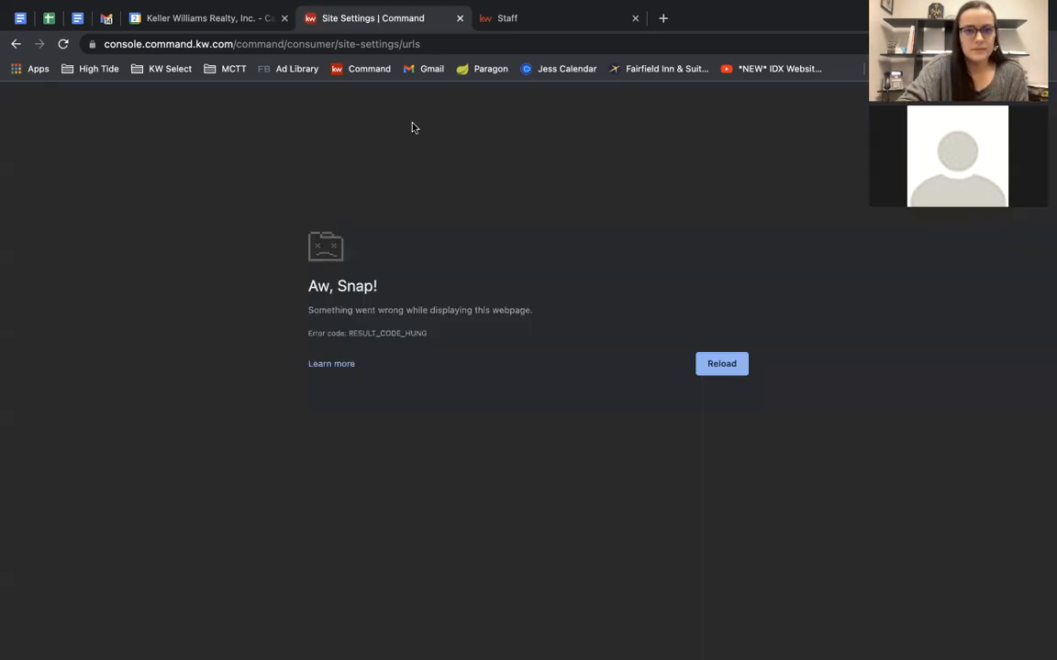
Return to the site settings and compare the 'Start your Search' hero text with the live site.
left_click(364, 73)
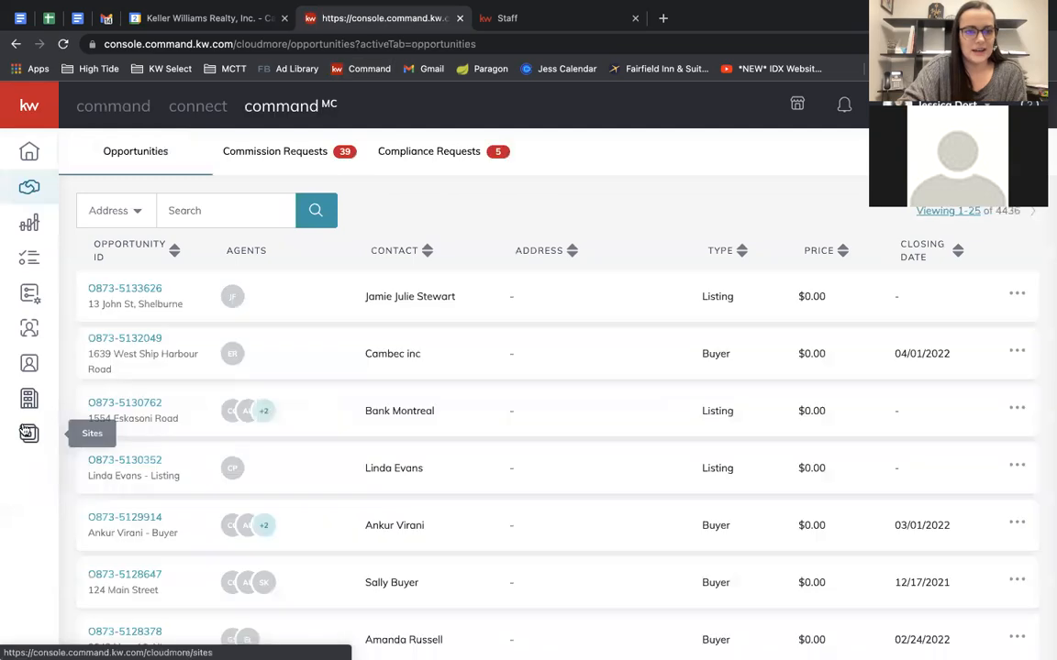
left_click(113, 108)
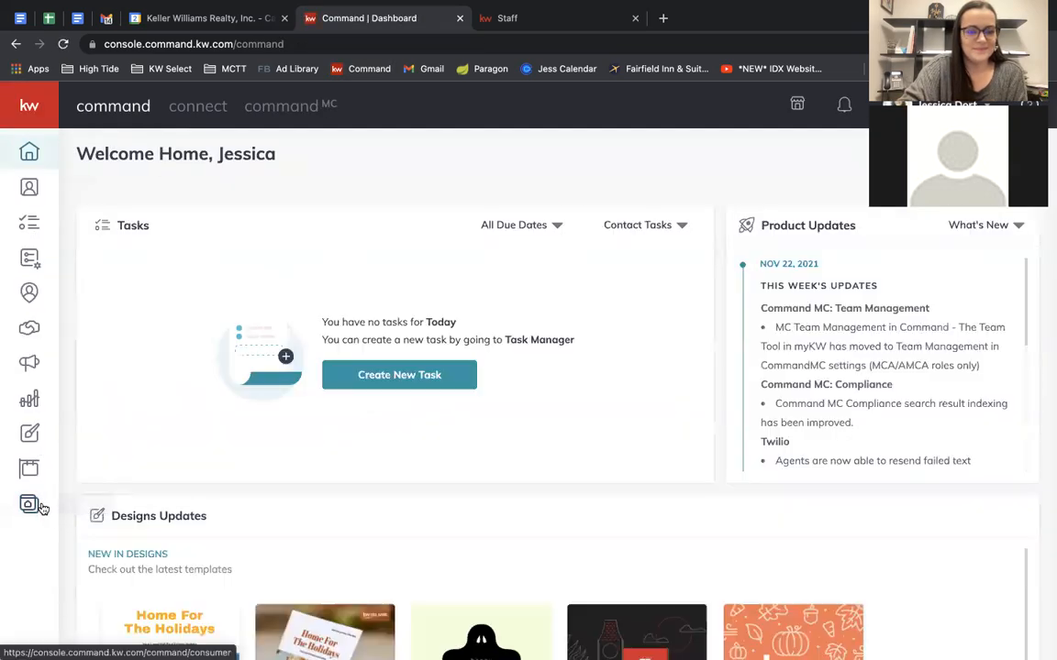
left_click(815, 152)
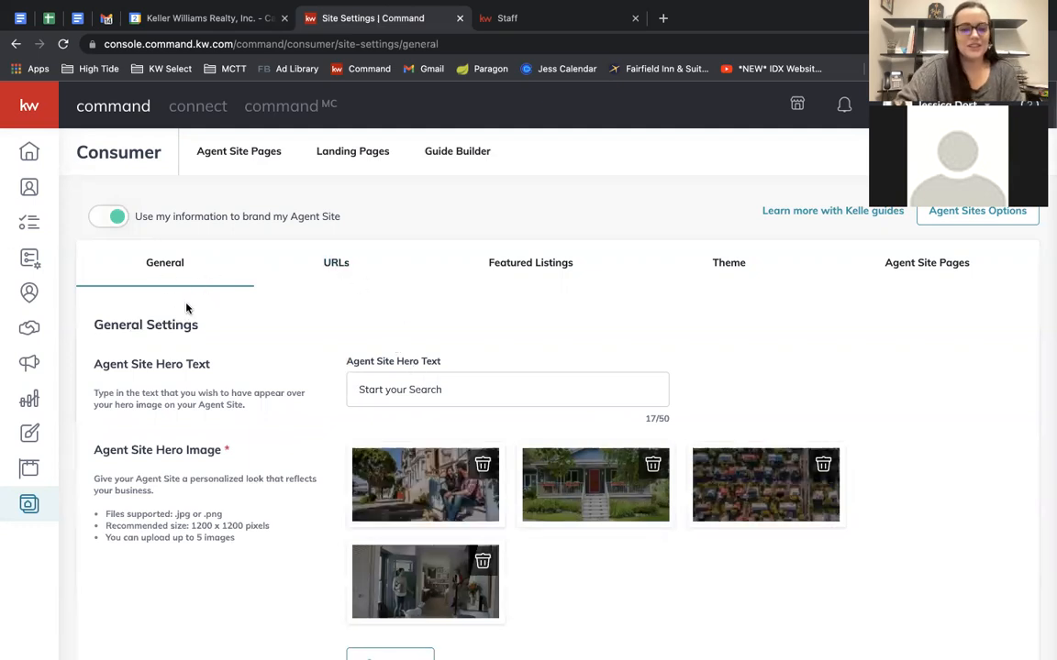
scroll(187, 308, "down", 2)
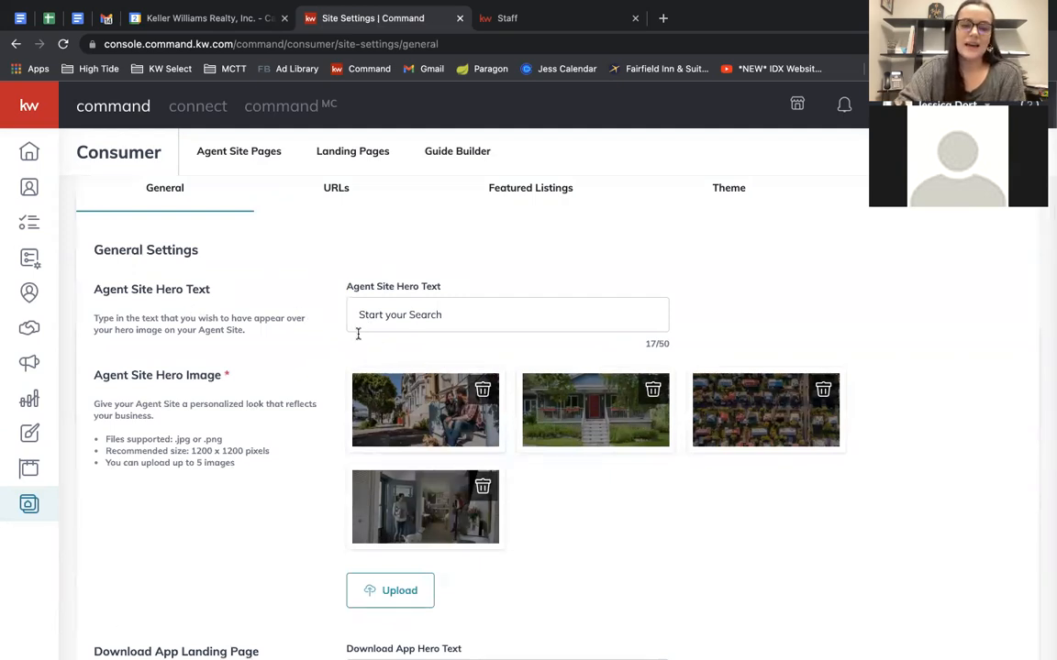
left_click_drag(361, 315, 455, 314)
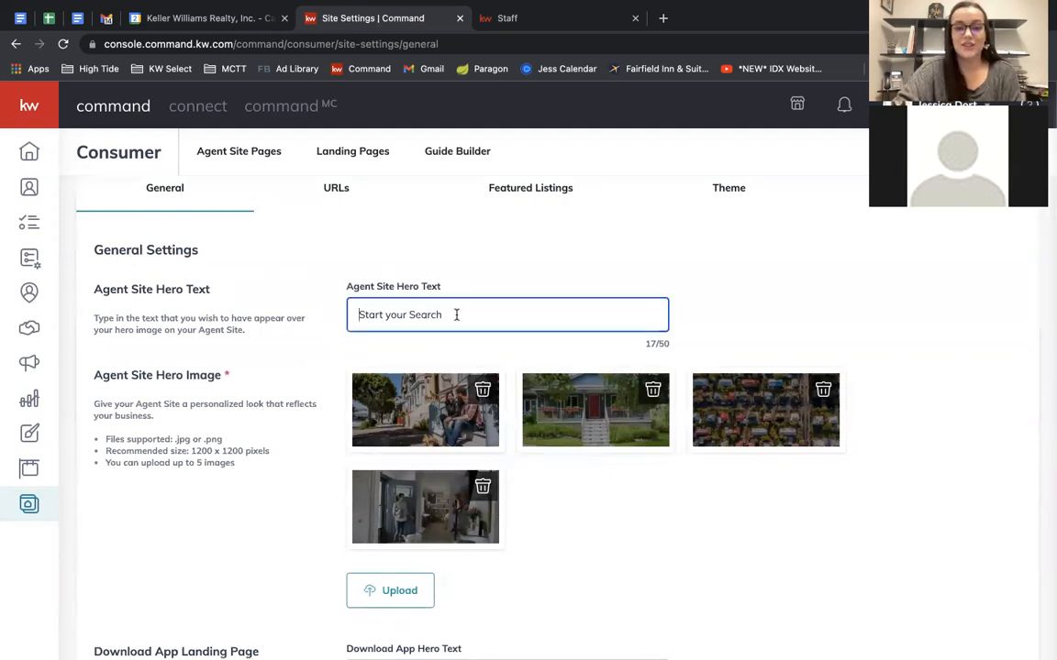
left_click(504, 18)
scroll(481, 254, "up", 6)
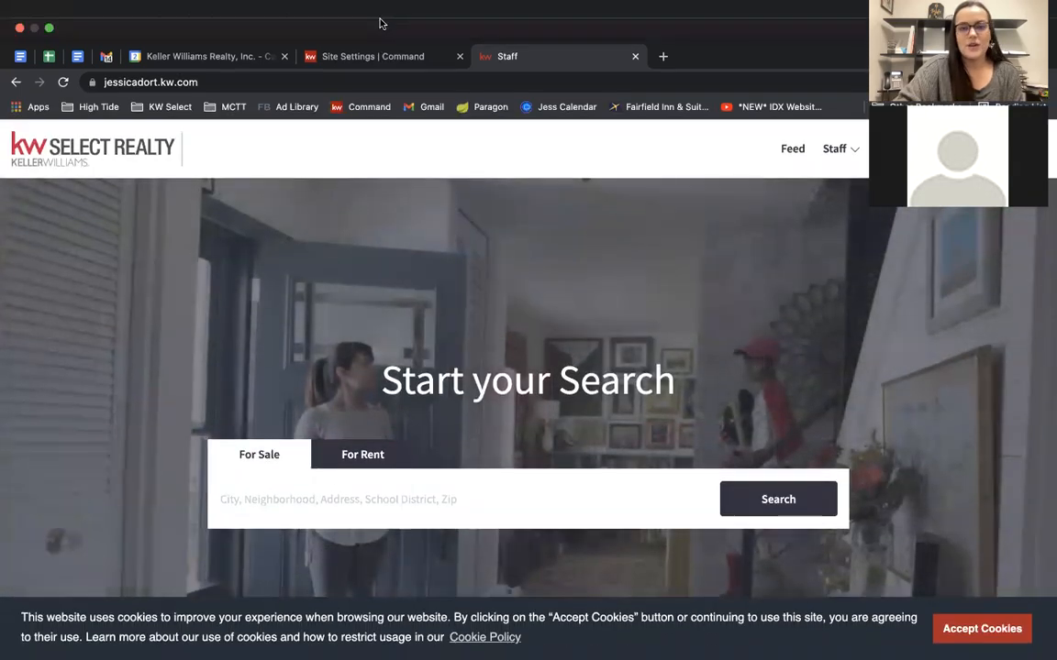
left_click(368, 58)
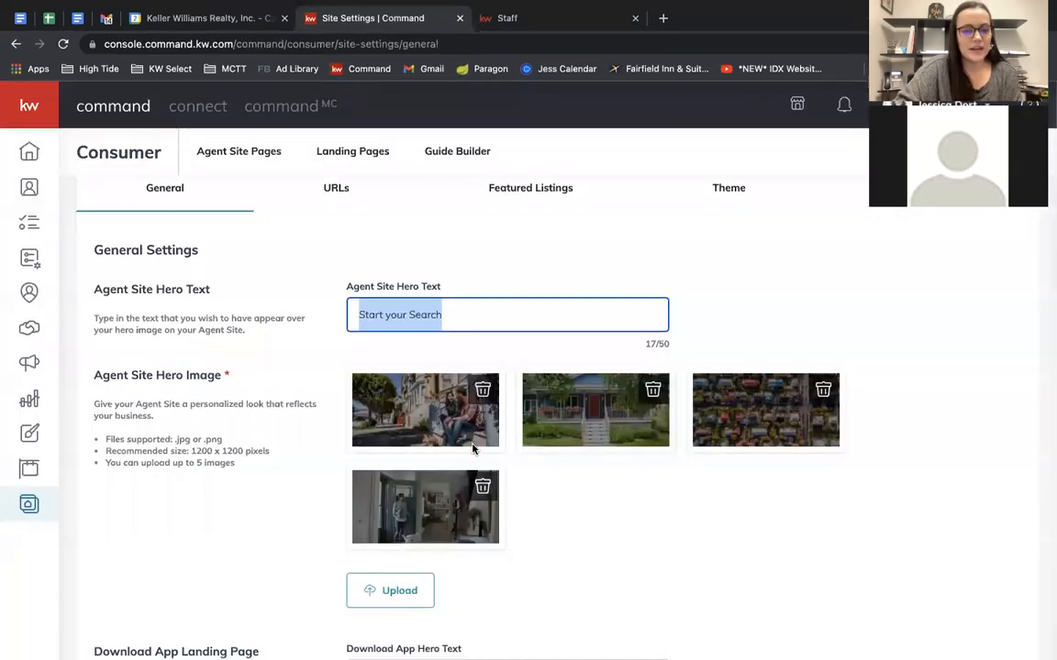
scroll(302, 400, "down", 2)
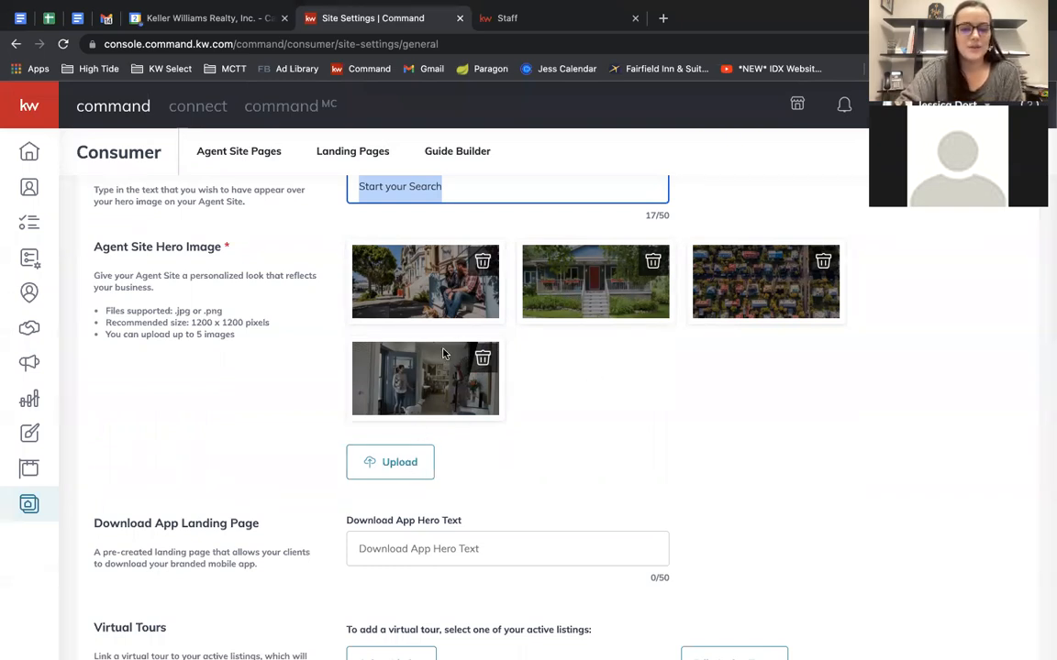
scroll(557, 338, "down", 5)
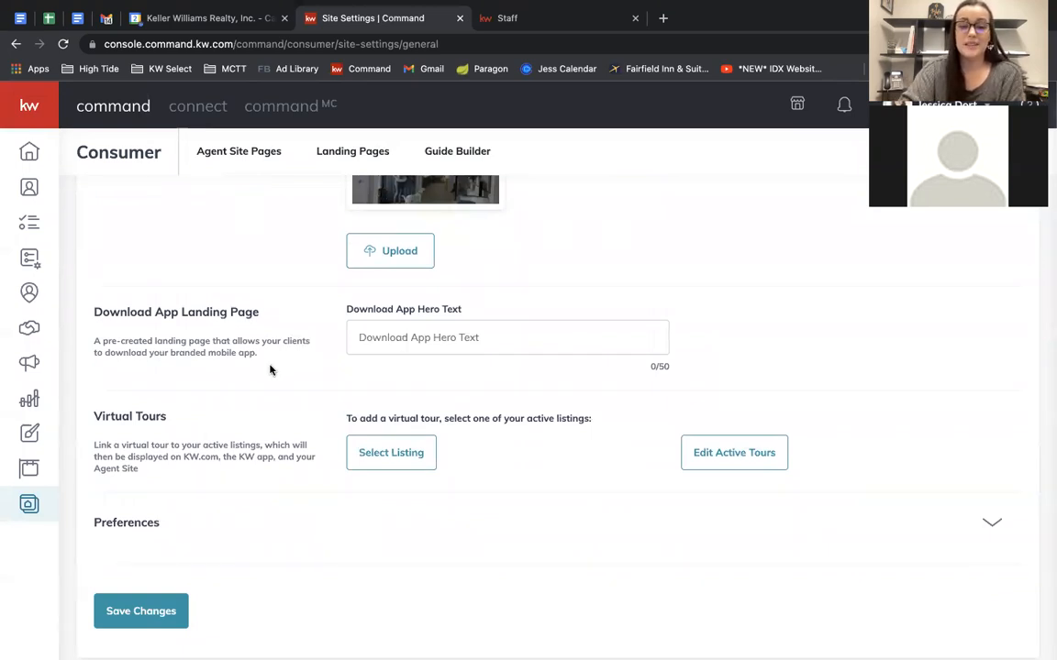
Enter 'Download My App!' as the Download App Hero Text.
left_click(481, 337)
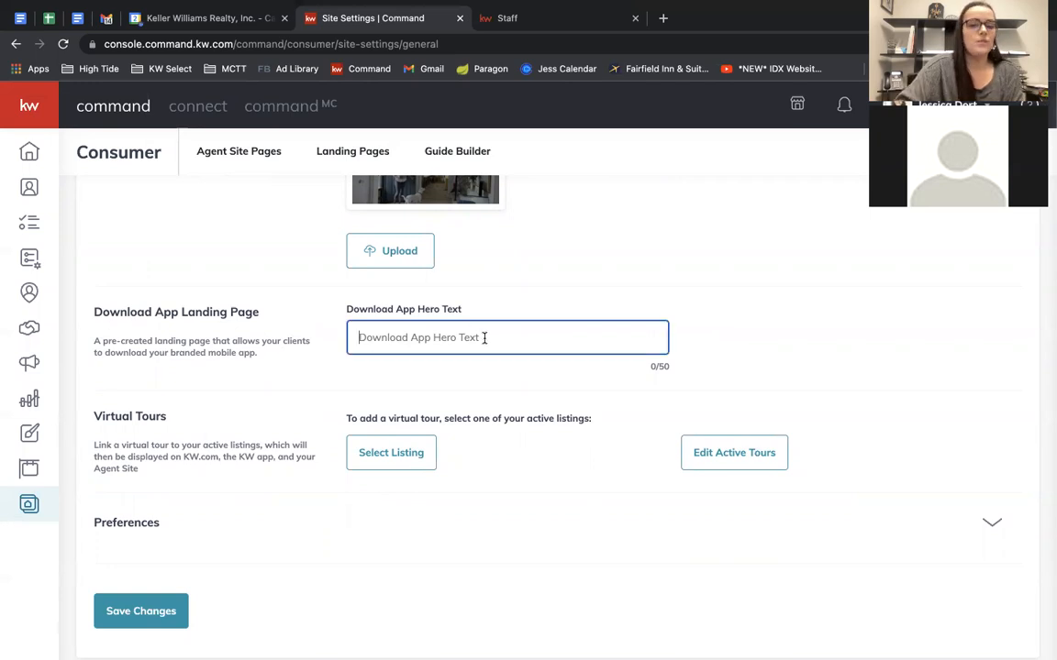
left_click(345, 310)
left_click(407, 329)
type("Download")
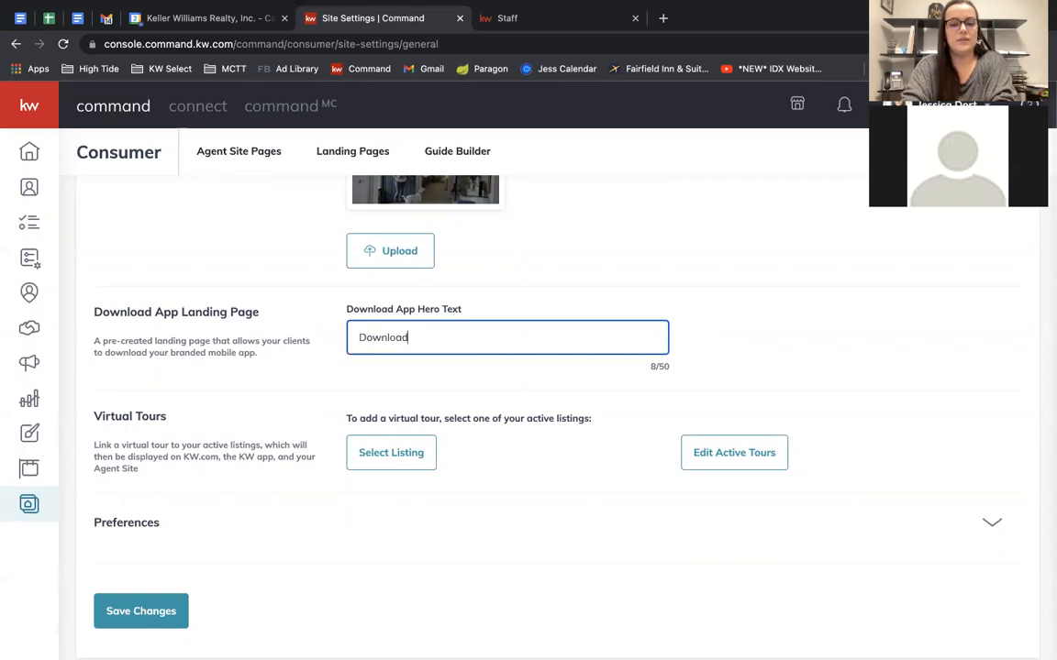
type(" My App!")
left_click(607, 418)
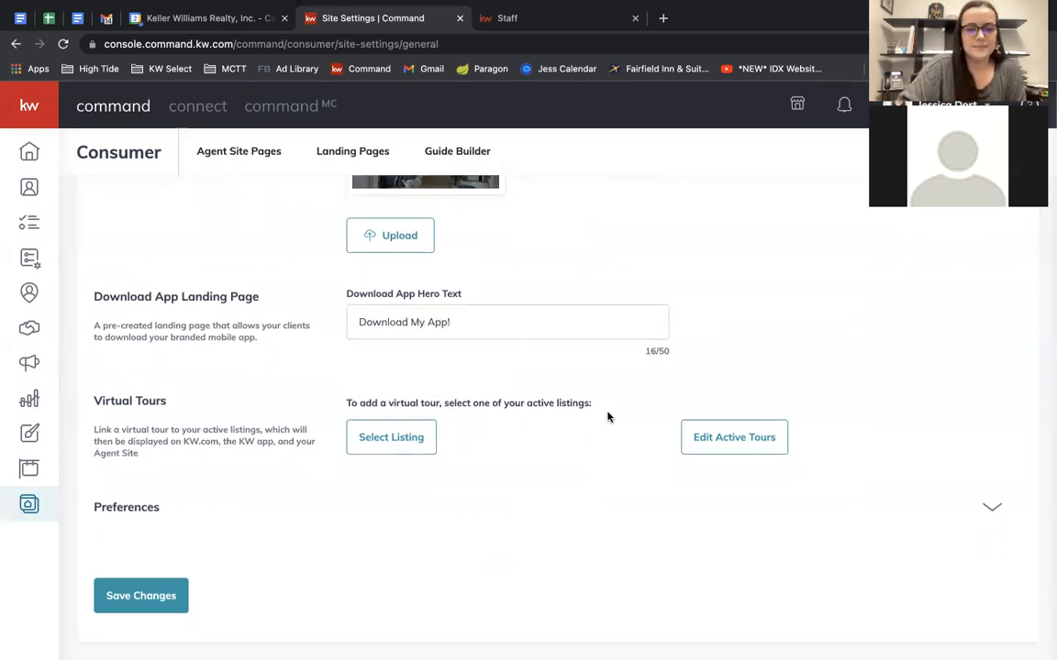